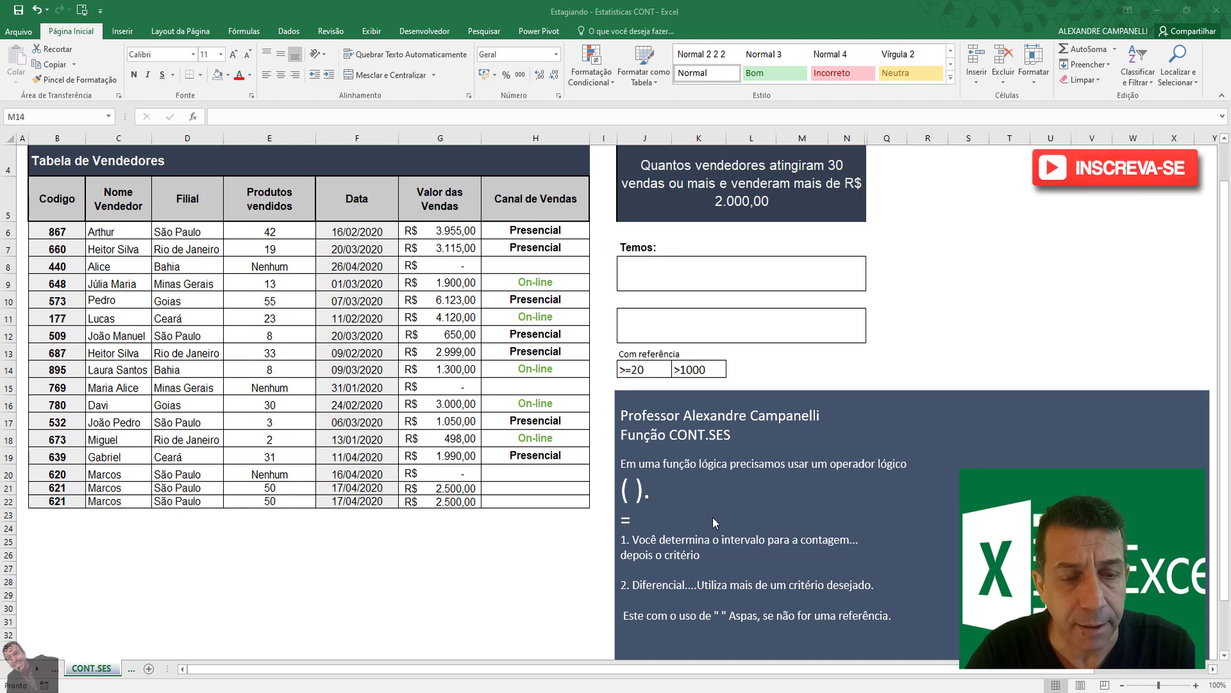
- Enter the operators > and <, each followed by a semicolon, inside the empty parentheses of the CONT.SES notes text box
{"action": "left_click", "coordinate": [632, 492]}
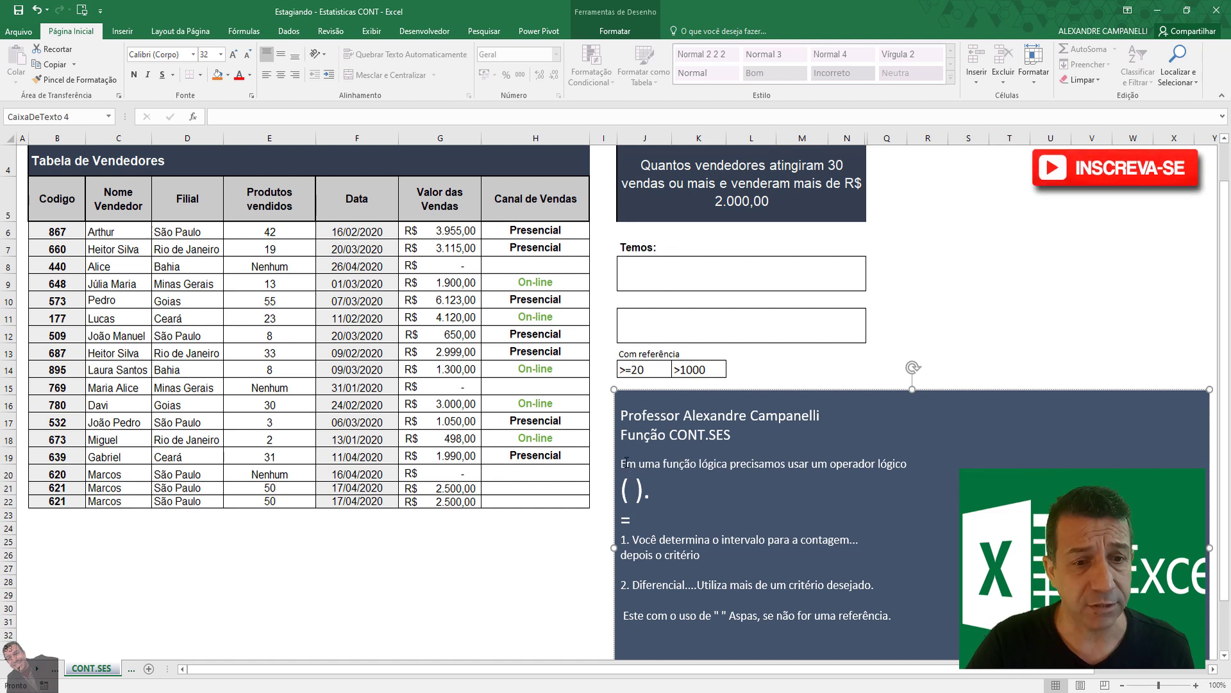
{"action": "left_click_drag", "start_coordinate": [625, 461], "coordinate": [888, 470]}
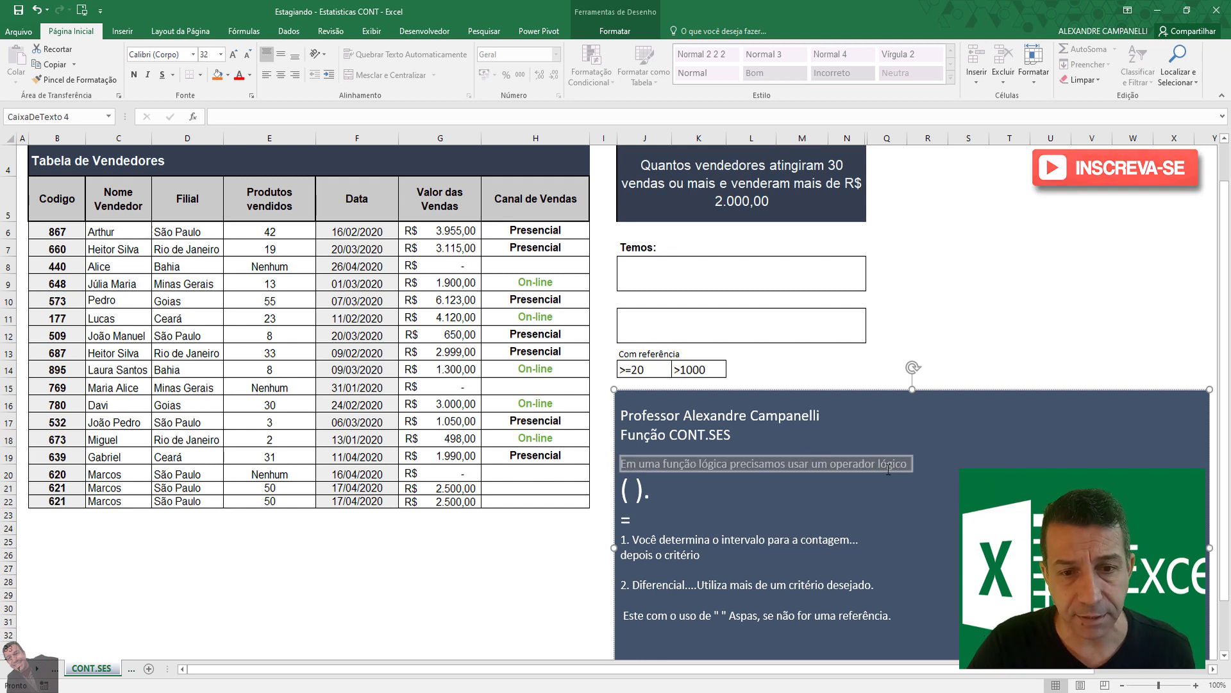
{"action": "left_click", "coordinate": [638, 495]}
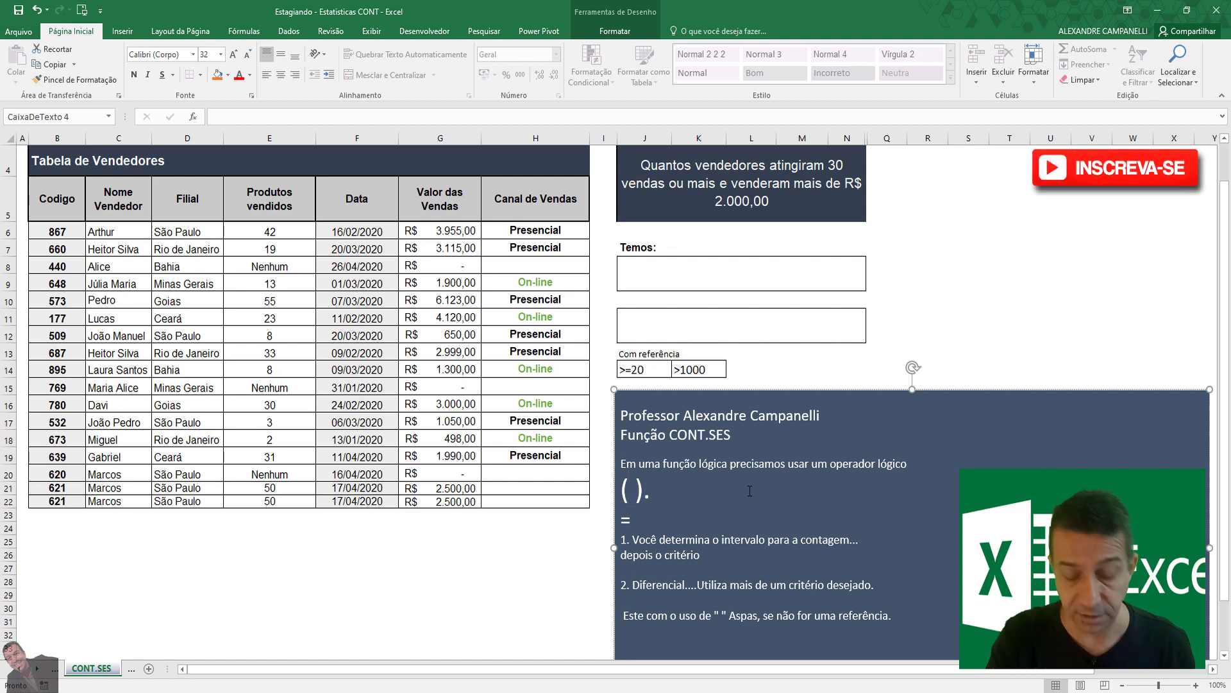
{"action": "type", "text": ">"}
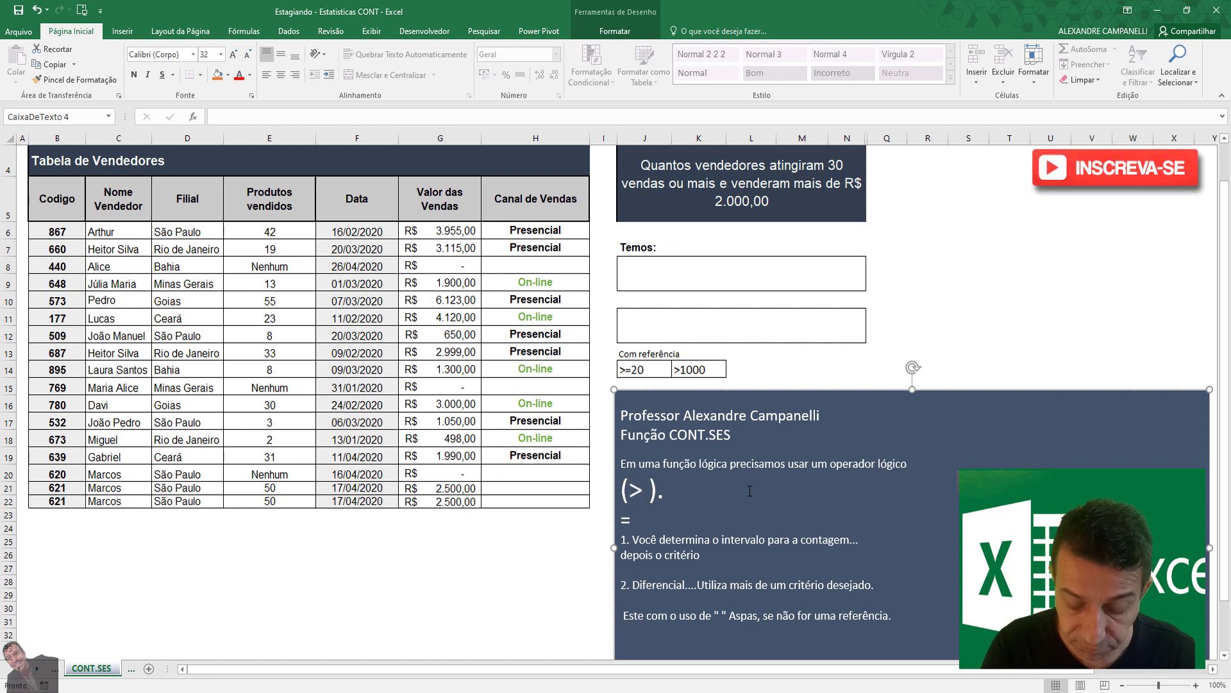
{"action": "type", "text": ";"}
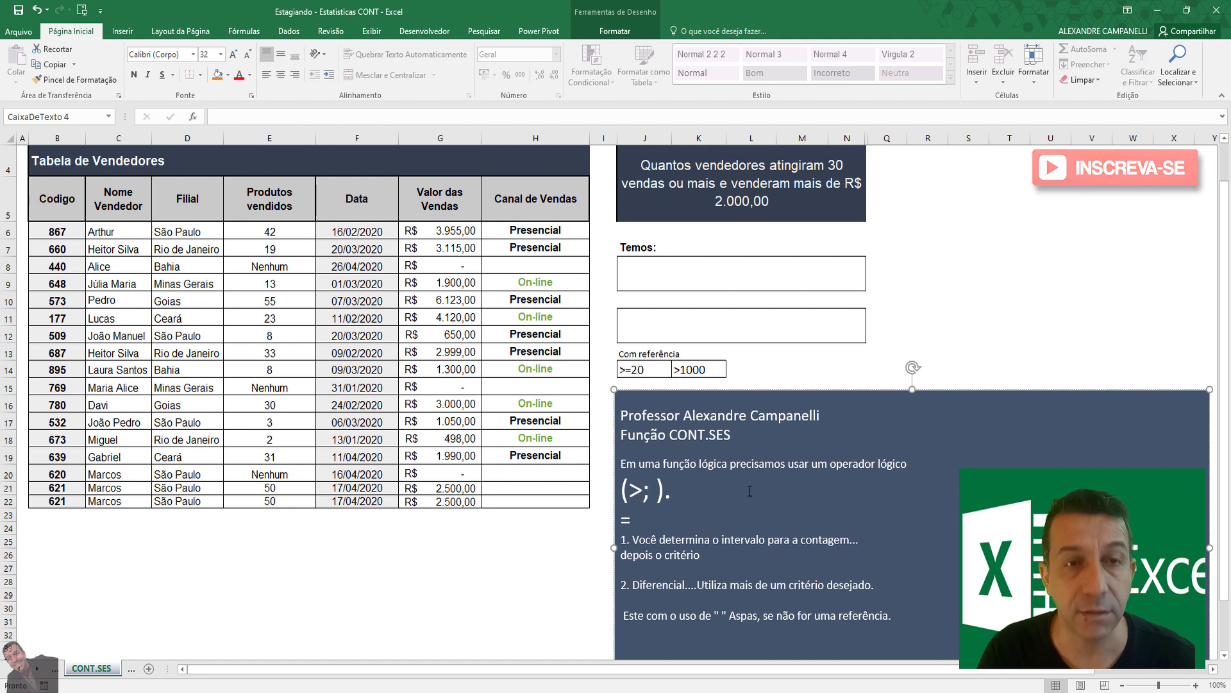
{"action": "type", "text": "<"}
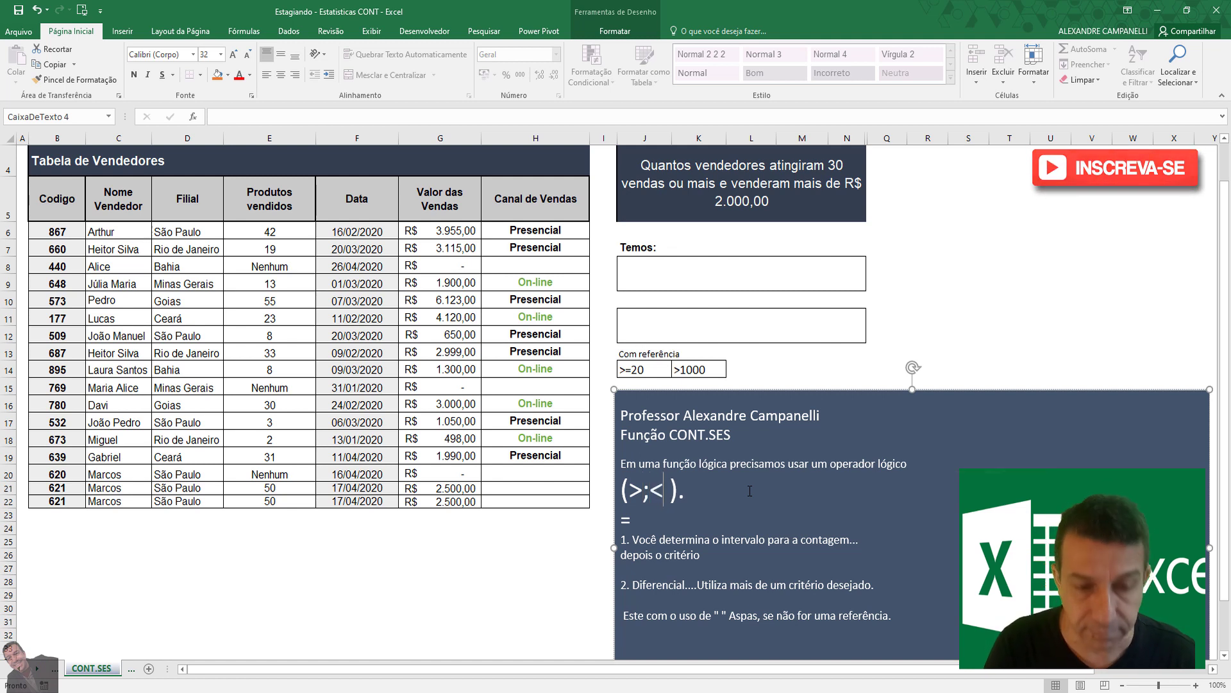
{"action": "type", "text": ";"}
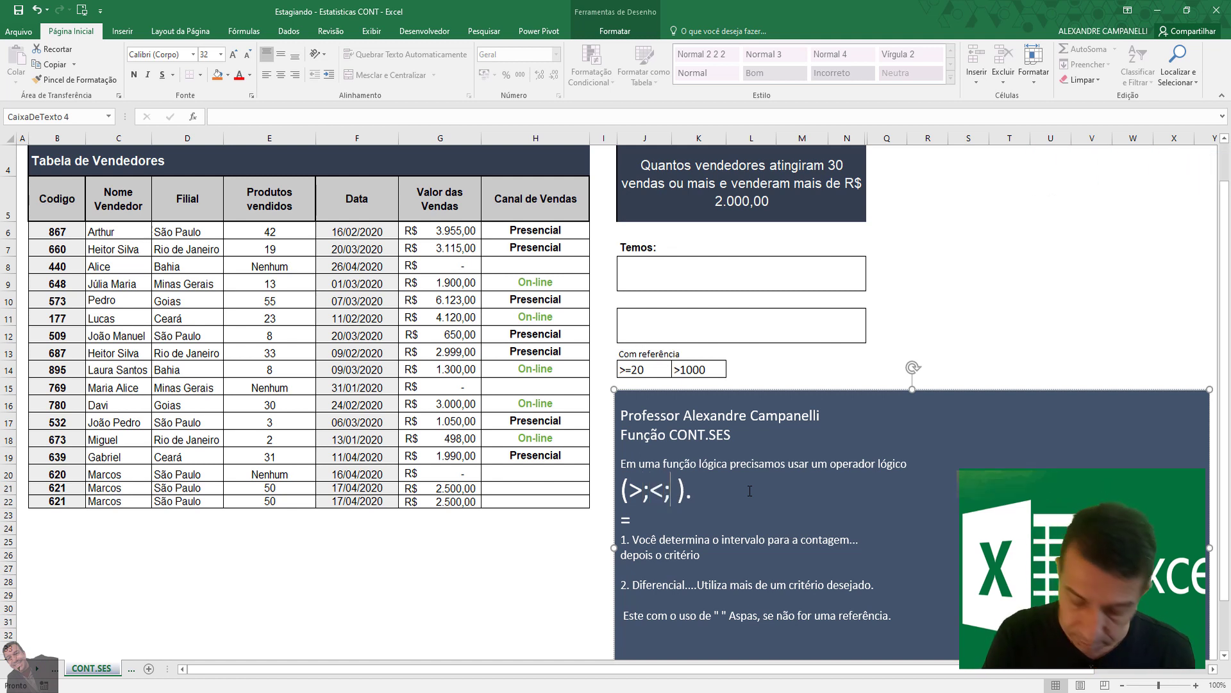
{"action": "type", "text": ";>="}
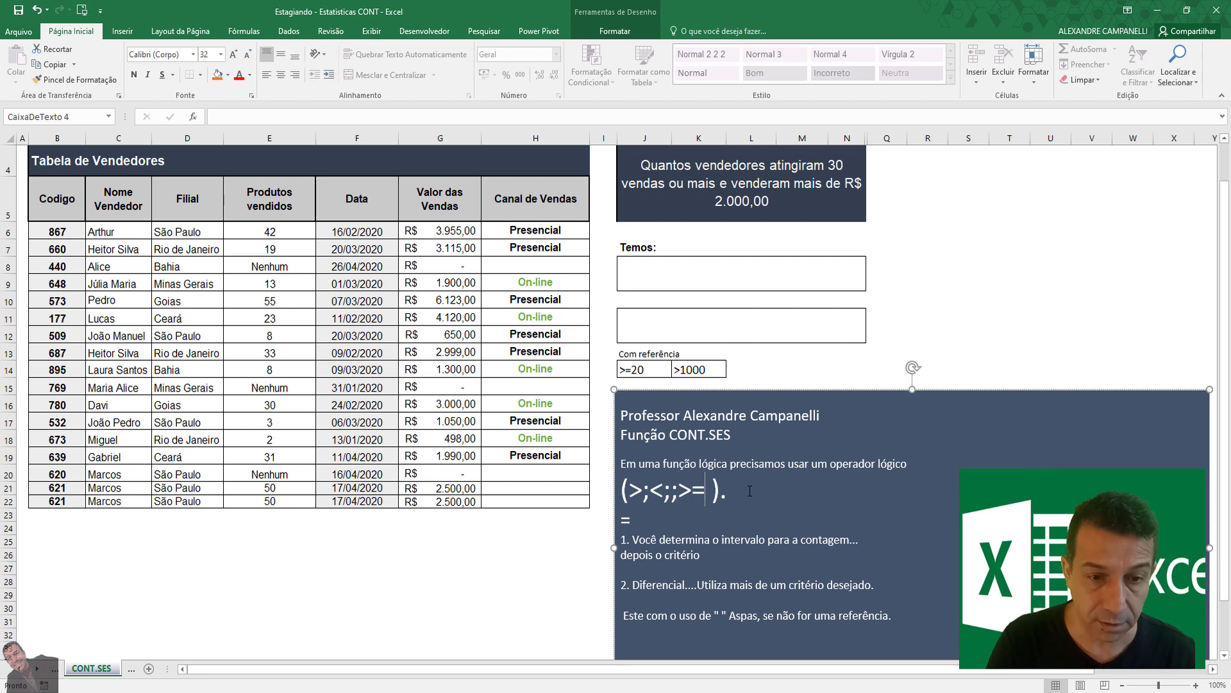
{"action": "key", "text": "BackSpace"}
{"action": "key", "text": "BackSpace"}
{"action": "key", "text": "BackSpace"}
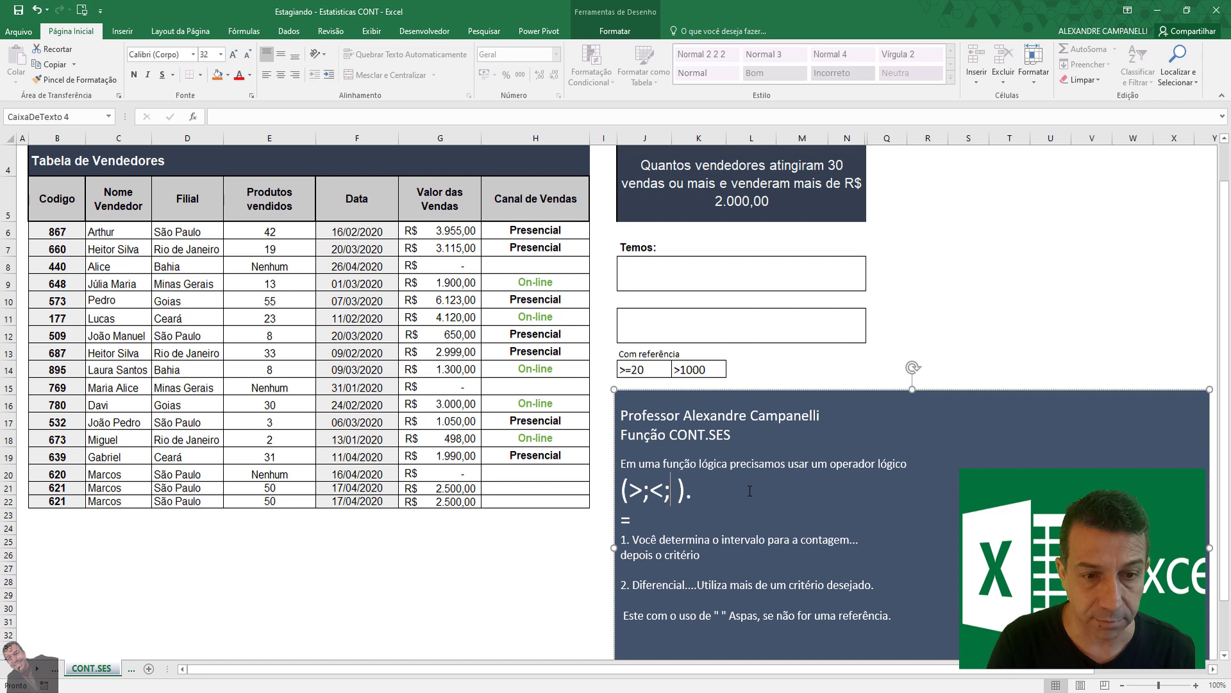
- Extend the operator list inside the parentheses with >=;<=;=;<>
{"action": "type", "text": ">="}
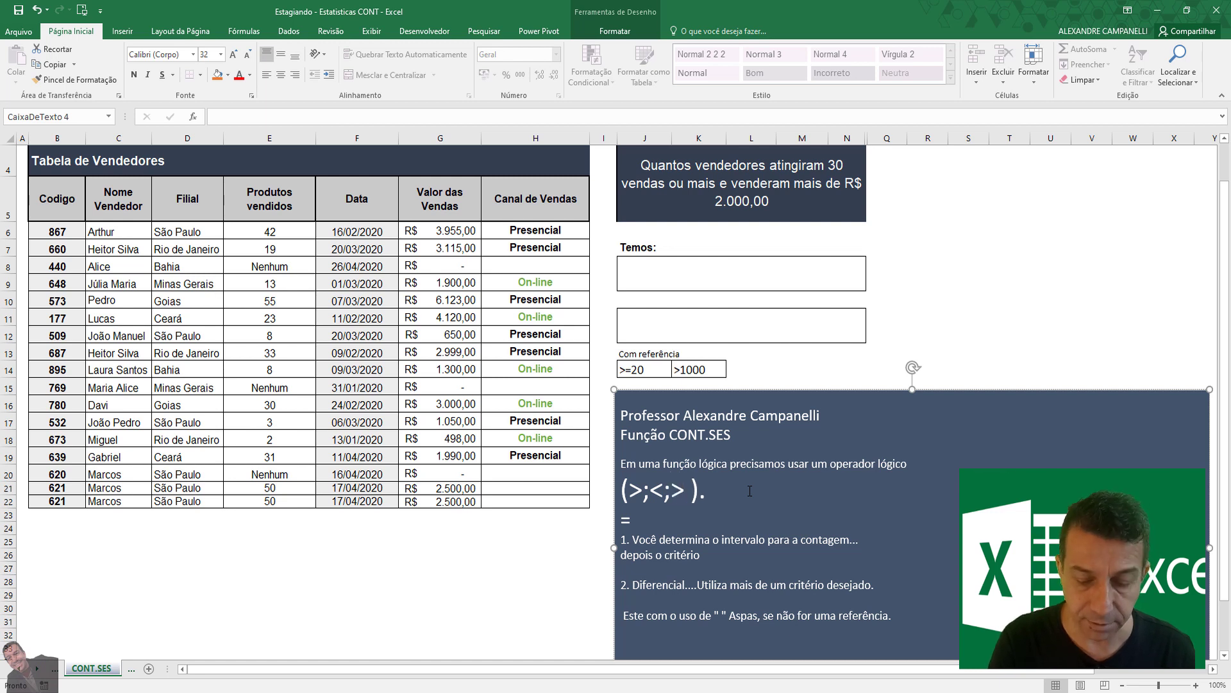
{"action": "type", "text": ";<"}
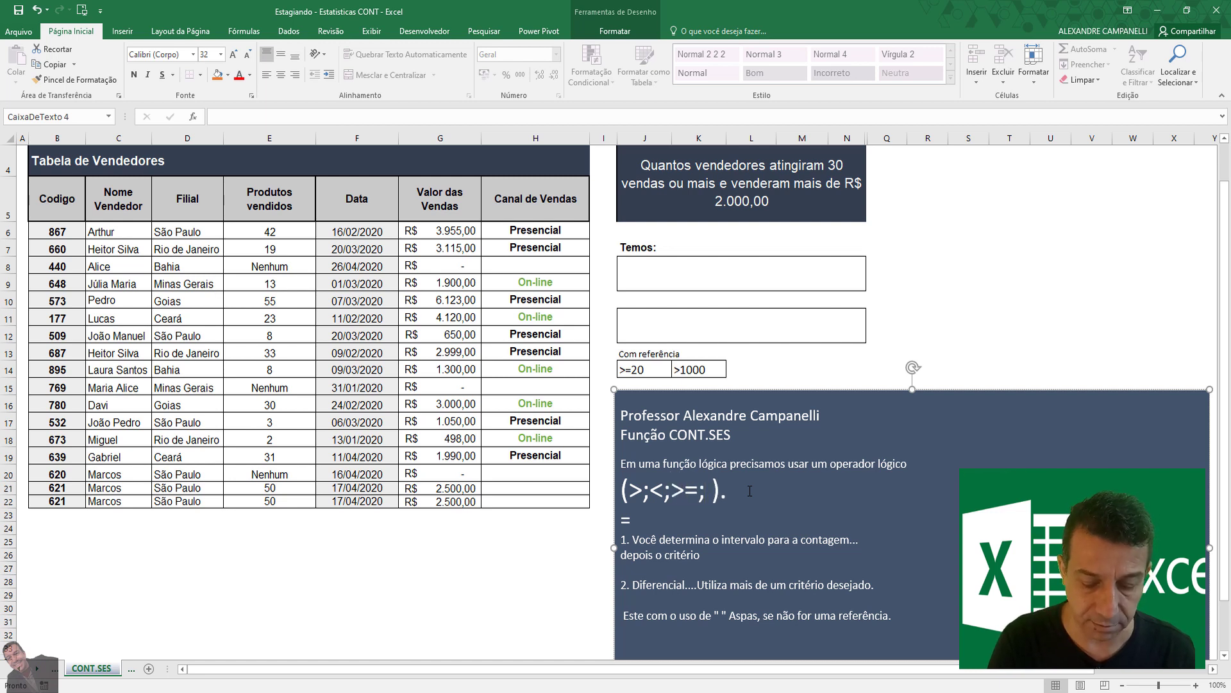
{"action": "type", "text": "=;"}
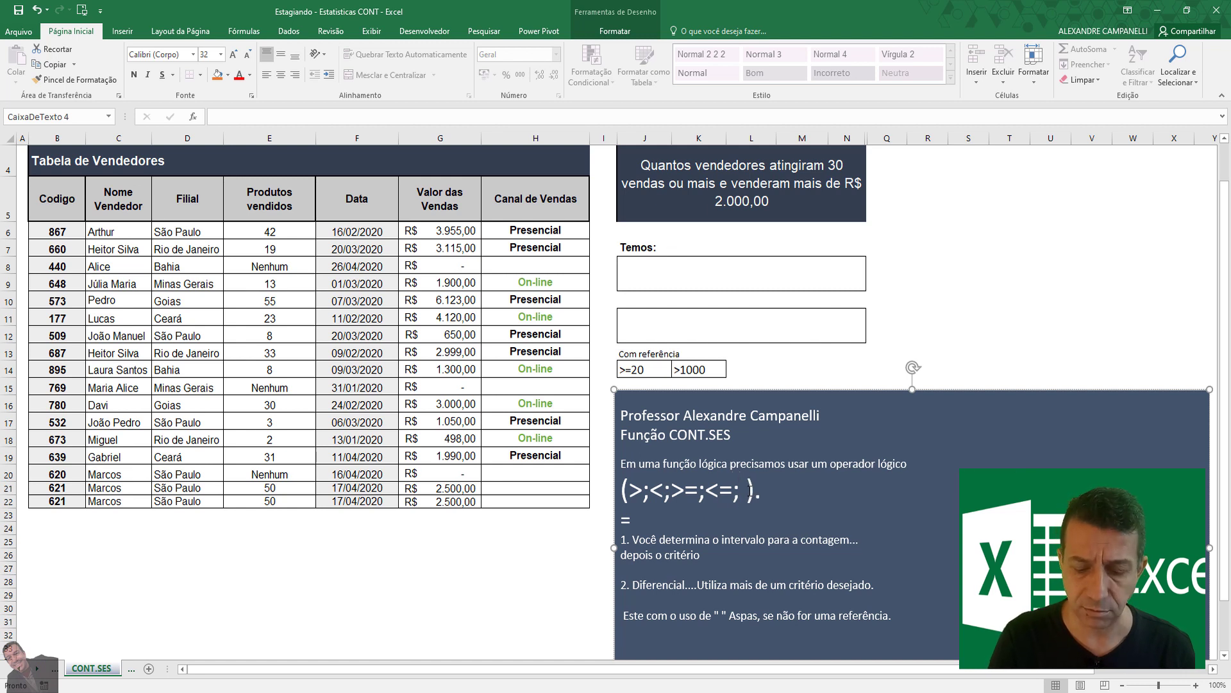
{"action": "type", "text": "="}
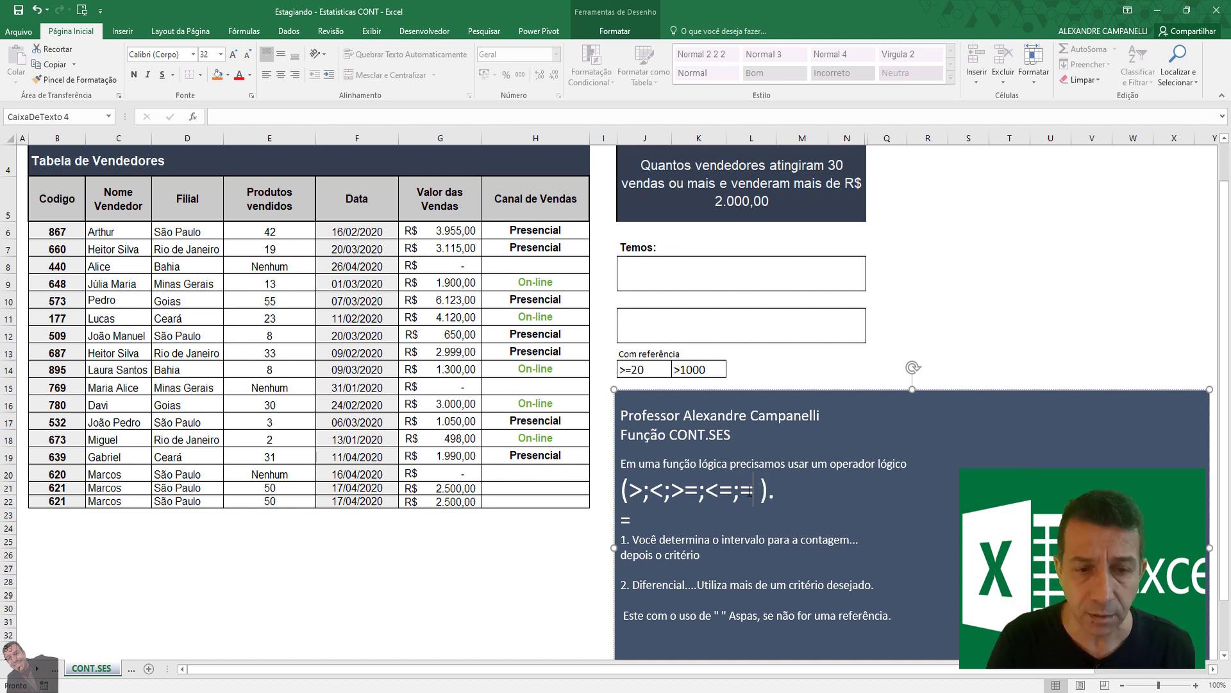
{"action": "type", "text": ";"}
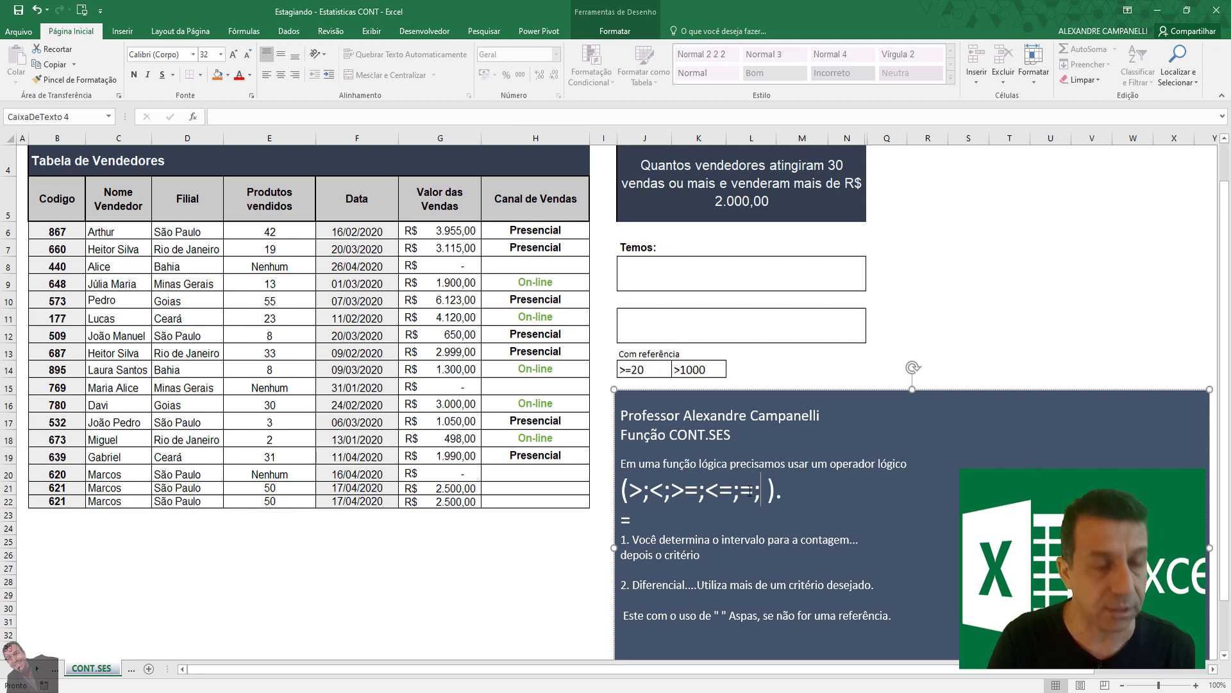
{"action": "type", "text": "<>"}
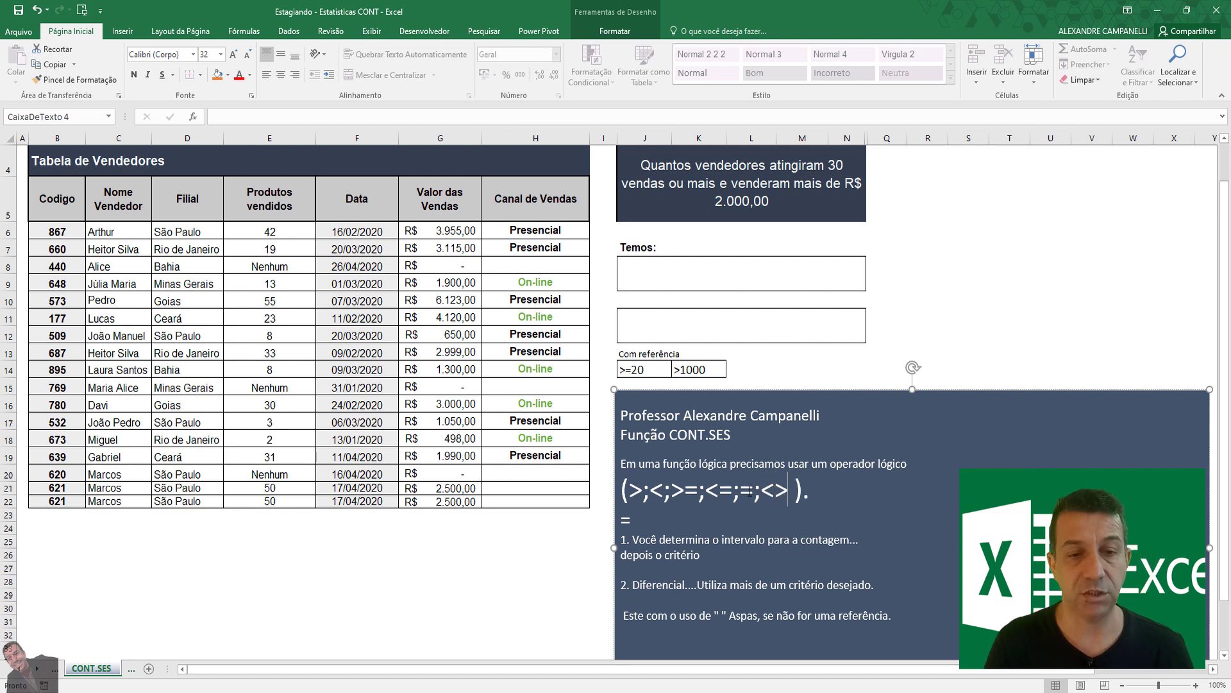
- Insert spaces between the operators and semicolons in the parentheses so the line reads (>; < ; >= ; <= ; = ; <> )
{"action": "key", "text": "Left"}
{"action": "key", "text": "Left"}
{"action": "key", "text": "Left"}
{"action": "key", "text": "Left"}
{"action": "key", "text": "Left"}
{"action": "key", "text": "Left"}
{"action": "key", "text": "Left"}
{"action": "key", "text": "Left"}
{"action": "key", "text": "Left"}
{"action": "key", "text": "Left"}
{"action": "key", "text": "Left"}
{"action": "key", "text": "Left"}
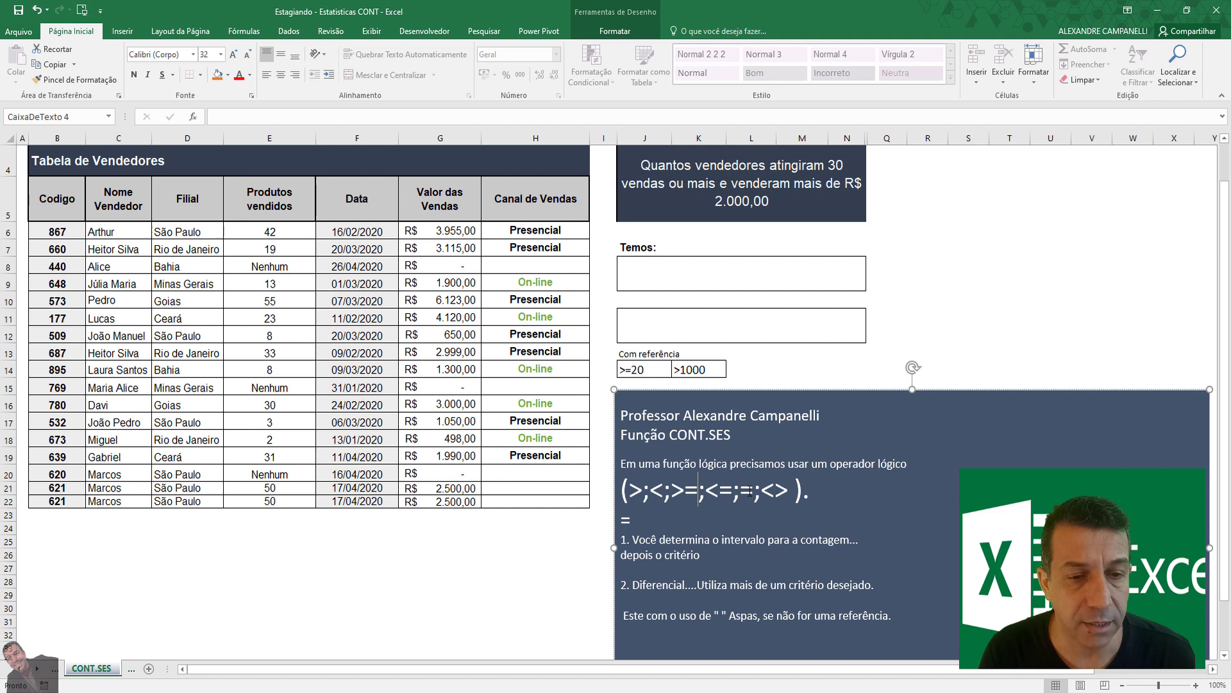
{"action": "key", "text": "Right"}
{"action": "key", "text": "Right"}
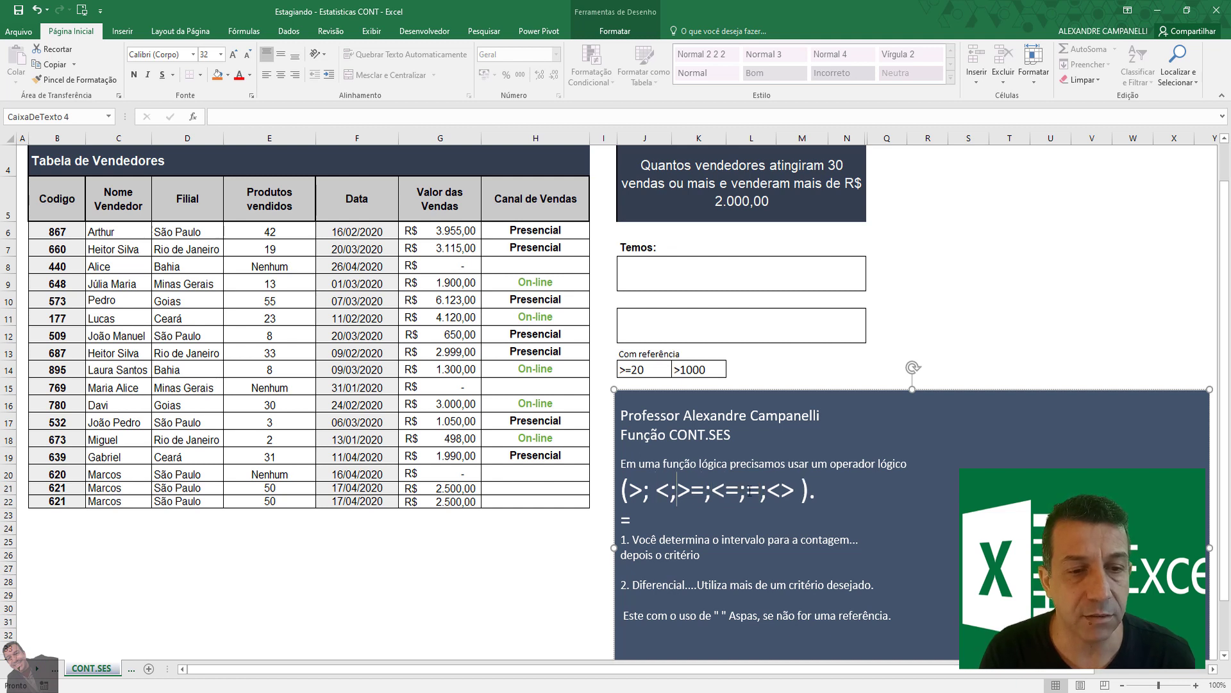
{"action": "key", "text": "Left"}
{"action": "key", "text": "Right"}
{"action": "key", "text": "Right"}
{"action": "key", "text": "Left"}
{"action": "key", "text": "Right"}
{"action": "key", "text": "Right"}
{"action": "key", "text": "Right"}
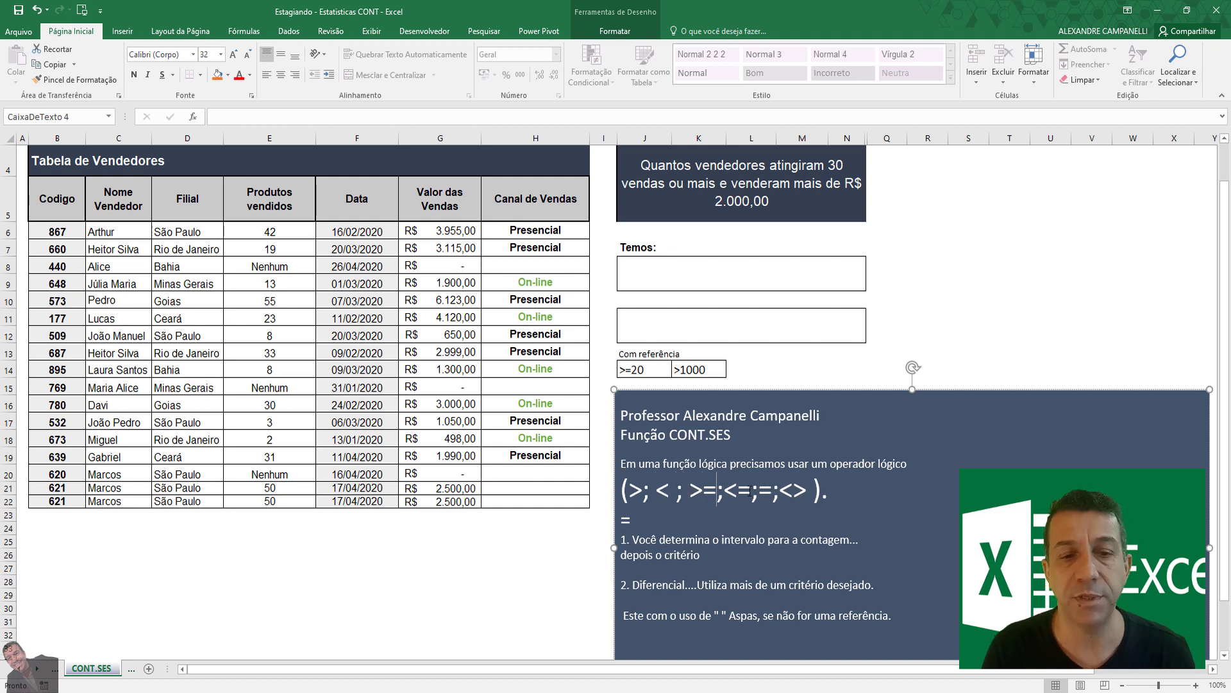
{"action": "key", "text": "Left"}
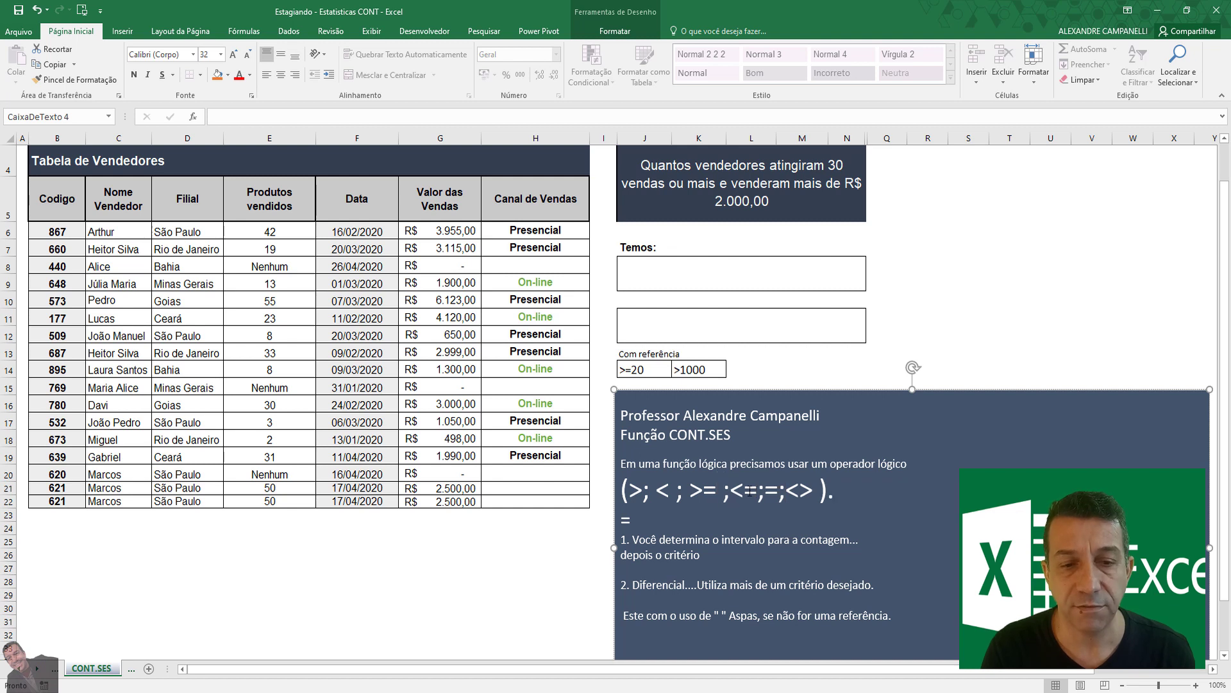
{"action": "key", "text": "Right"}
{"action": "key", "text": "Right"}
{"action": "key", "text": "Right"}
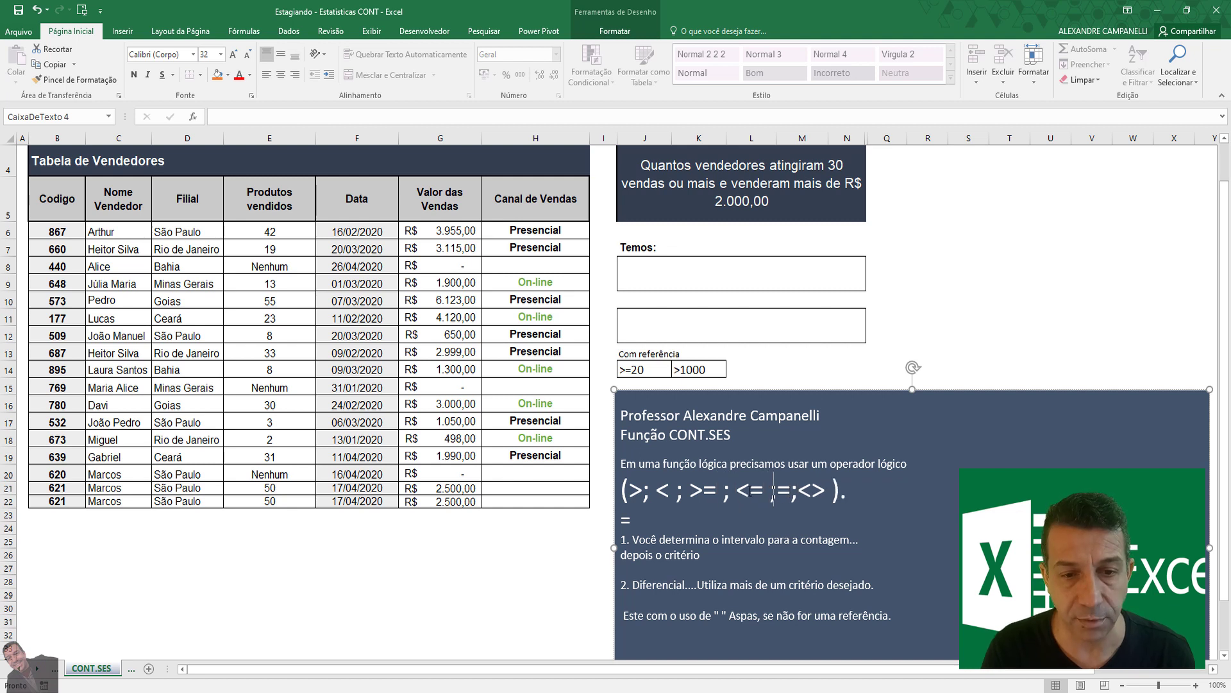
{"action": "key", "text": "Right"}
{"action": "key", "text": "Right"}
{"action": "key", "text": "Right"}
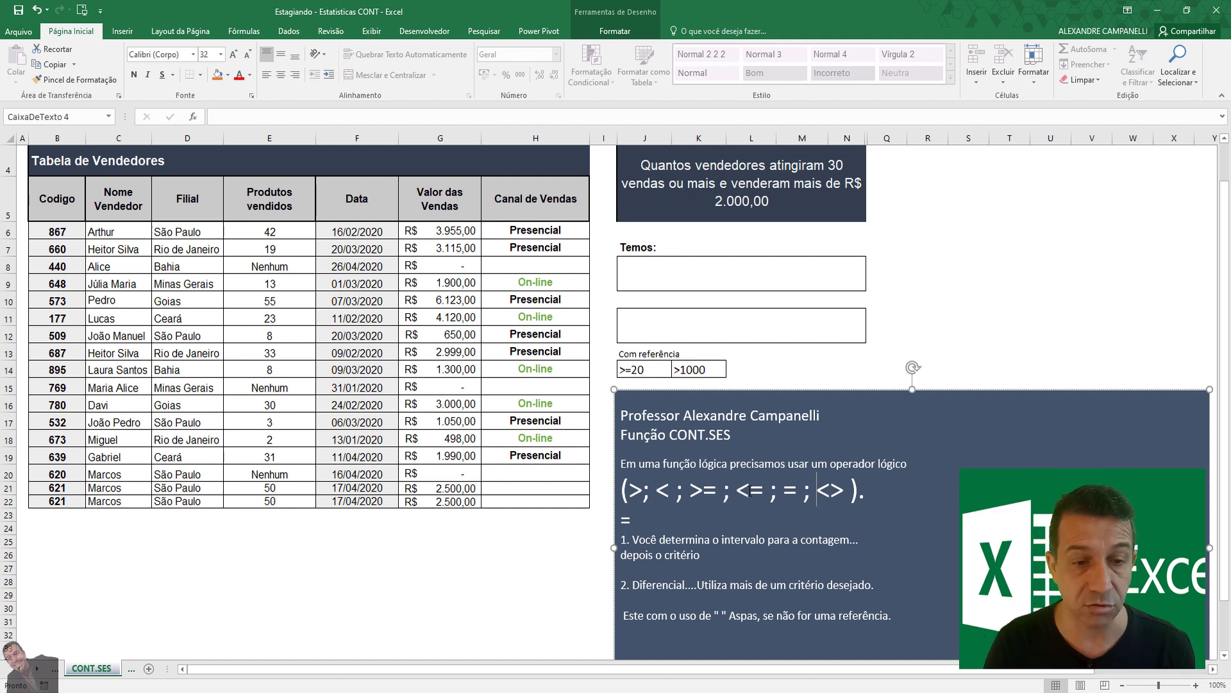
- Write the function syntax with its first range and criterion pair after the equals sign in the text box: =CONT.SES(intervalo;critério;
{"action": "key", "text": "Down"}
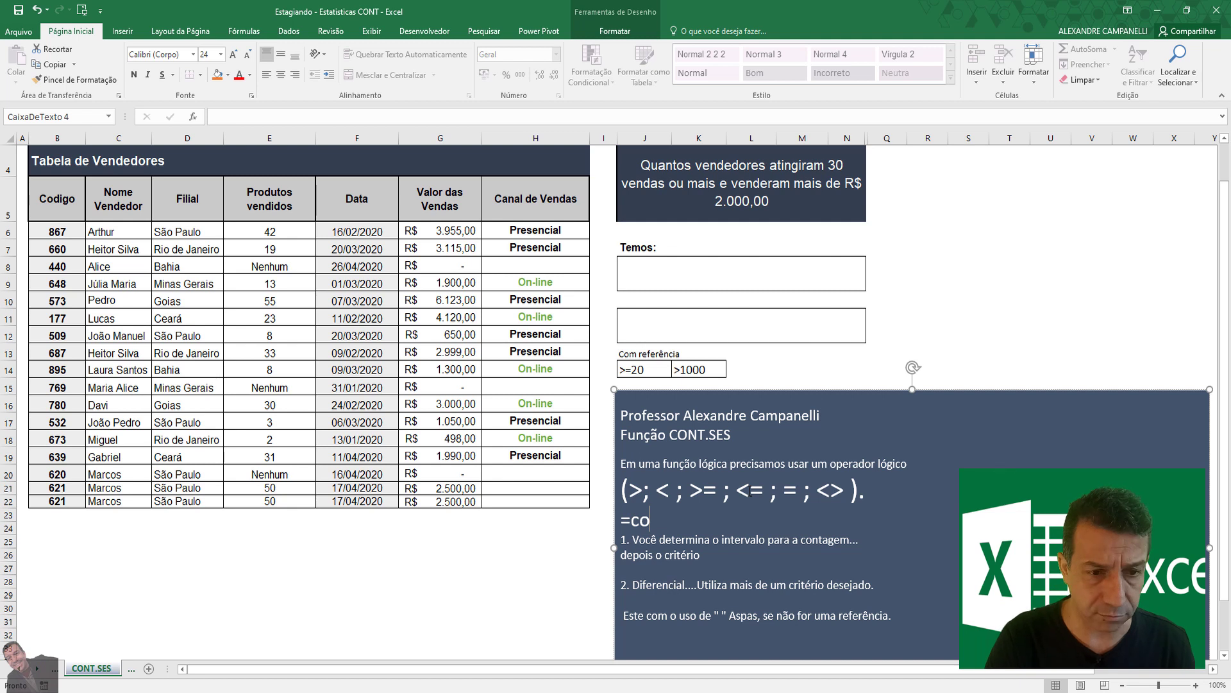
{"action": "type", "text": "CON"}
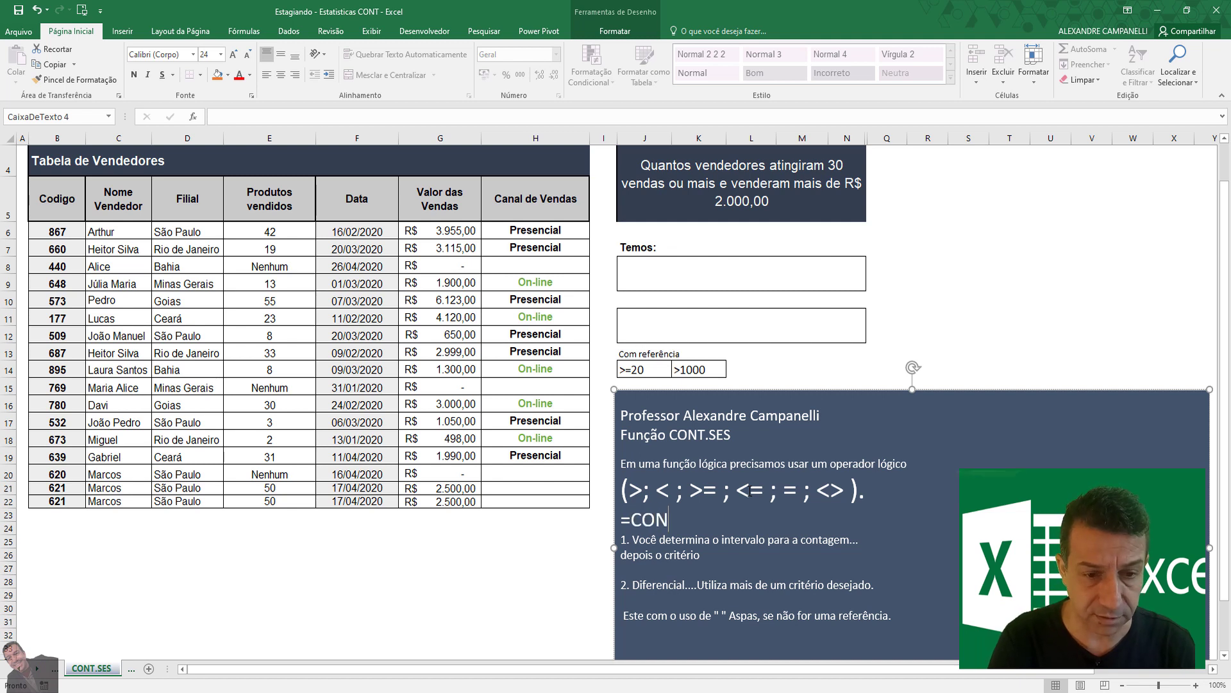
{"action": "type", "text": "T.SES("}
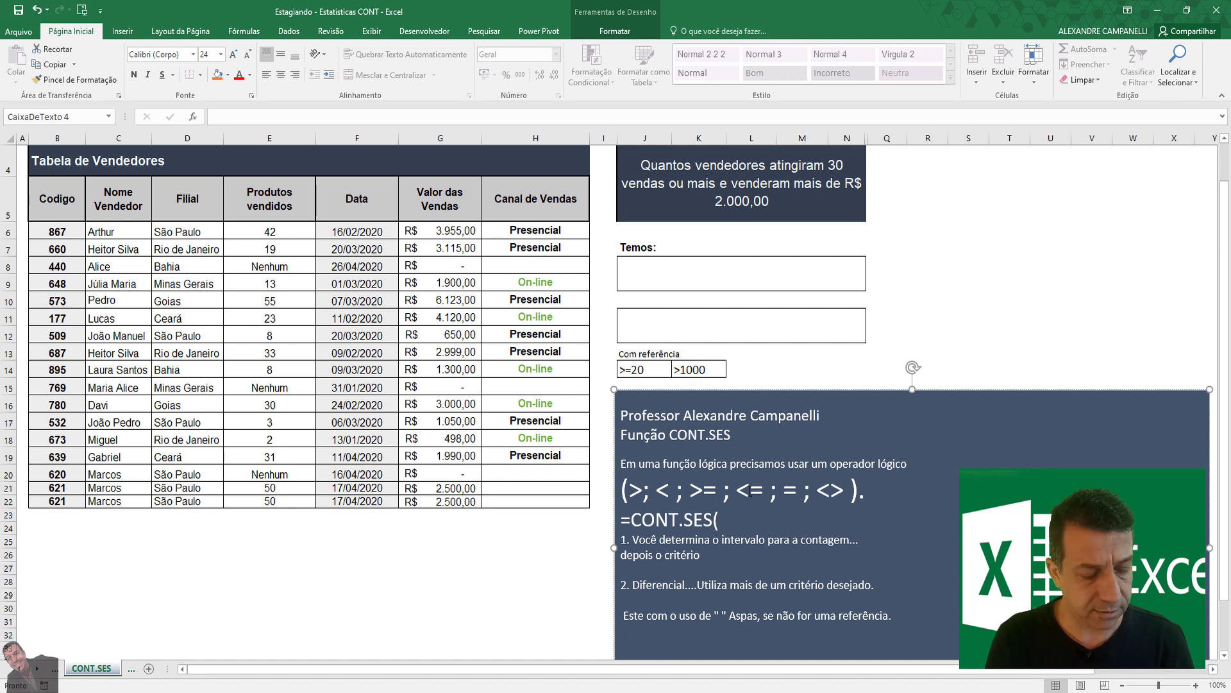
{"action": "type", "text": "interv"}
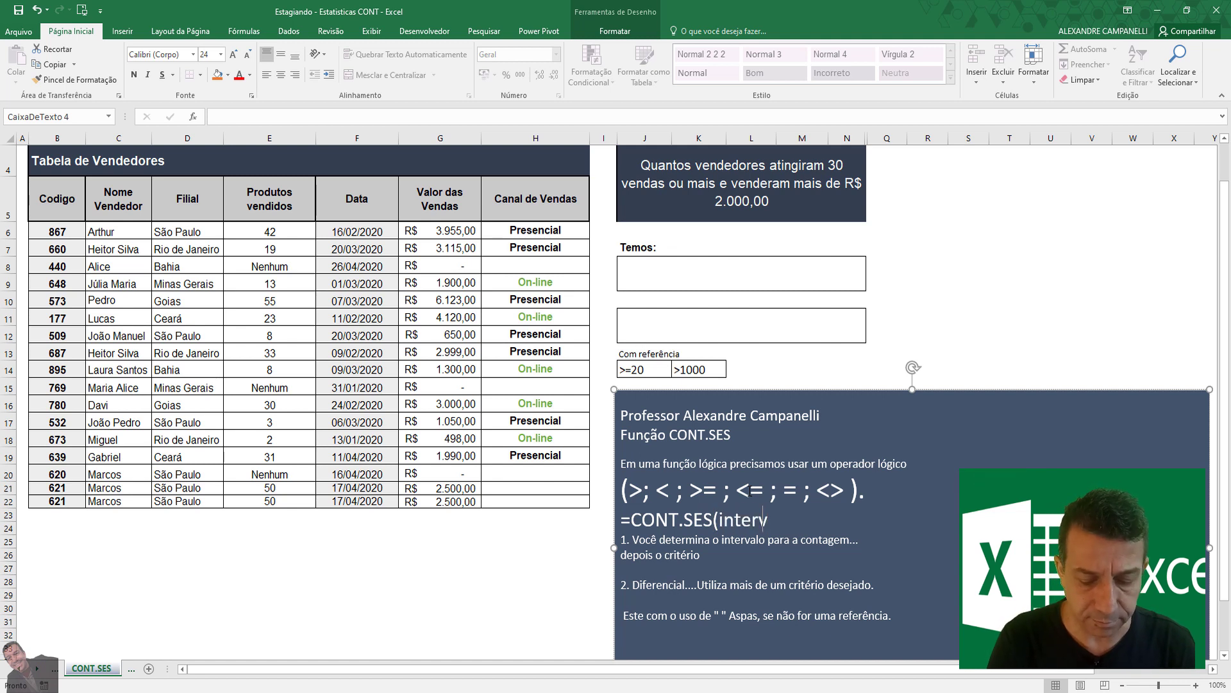
{"action": "type", "text": "alo"}
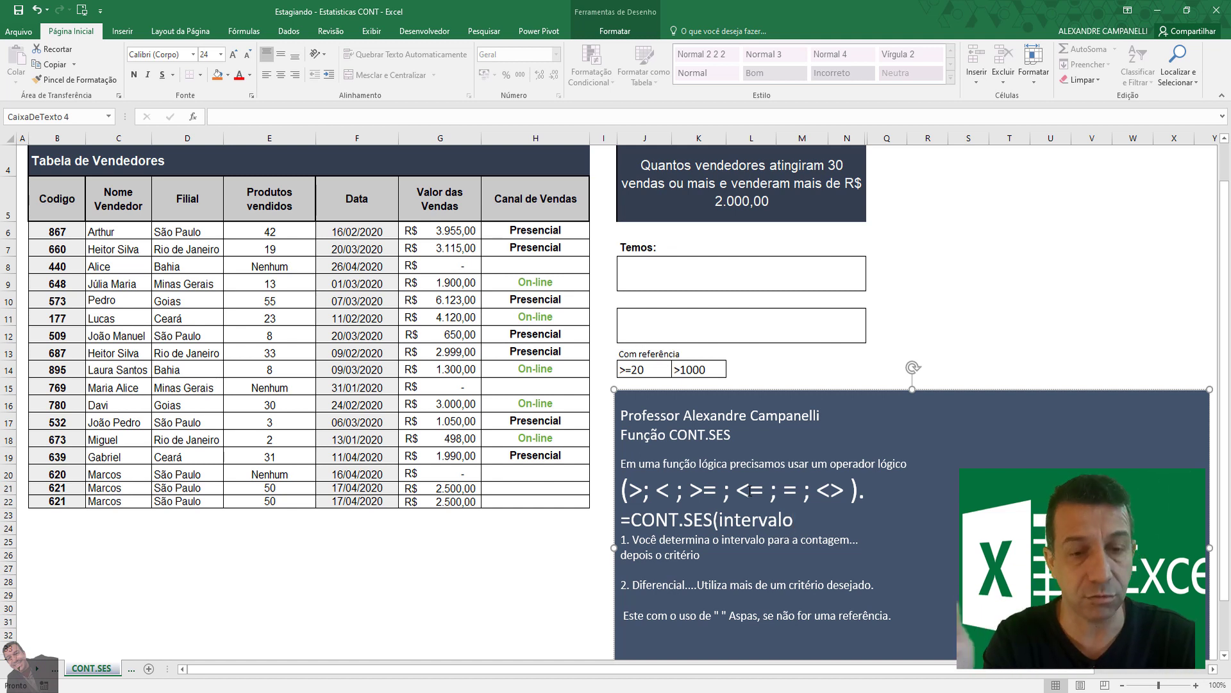
{"action": "type", "text": ";"}
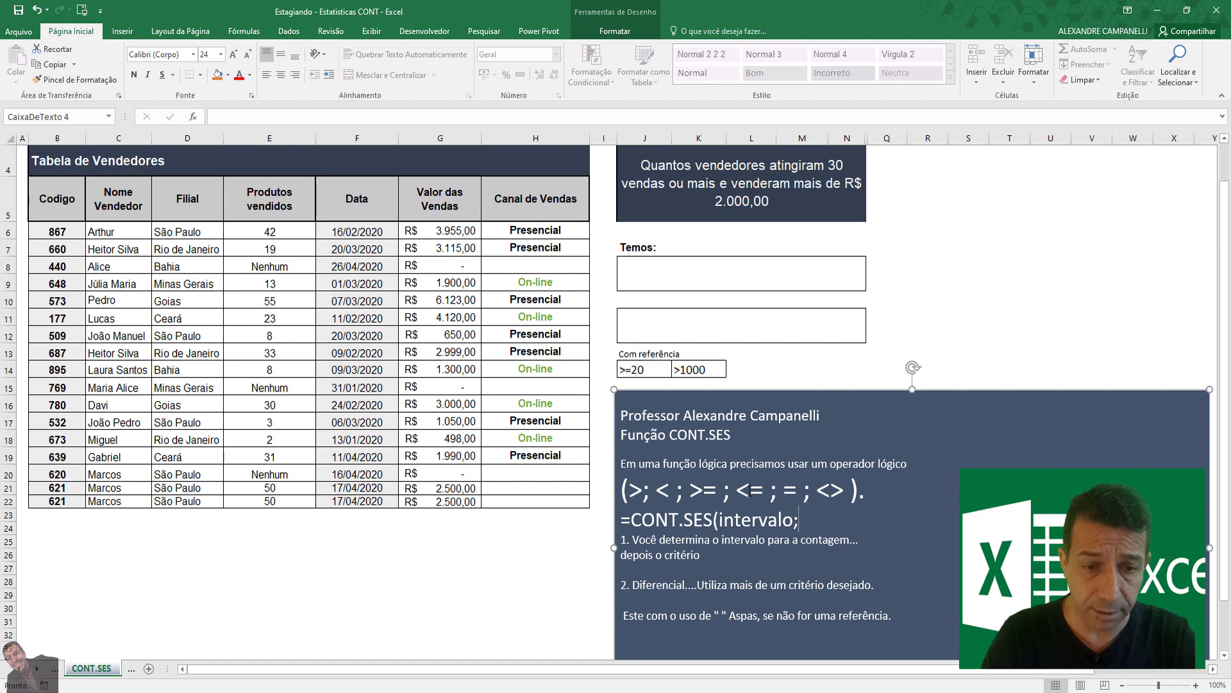
{"action": "type", "text": "c"}
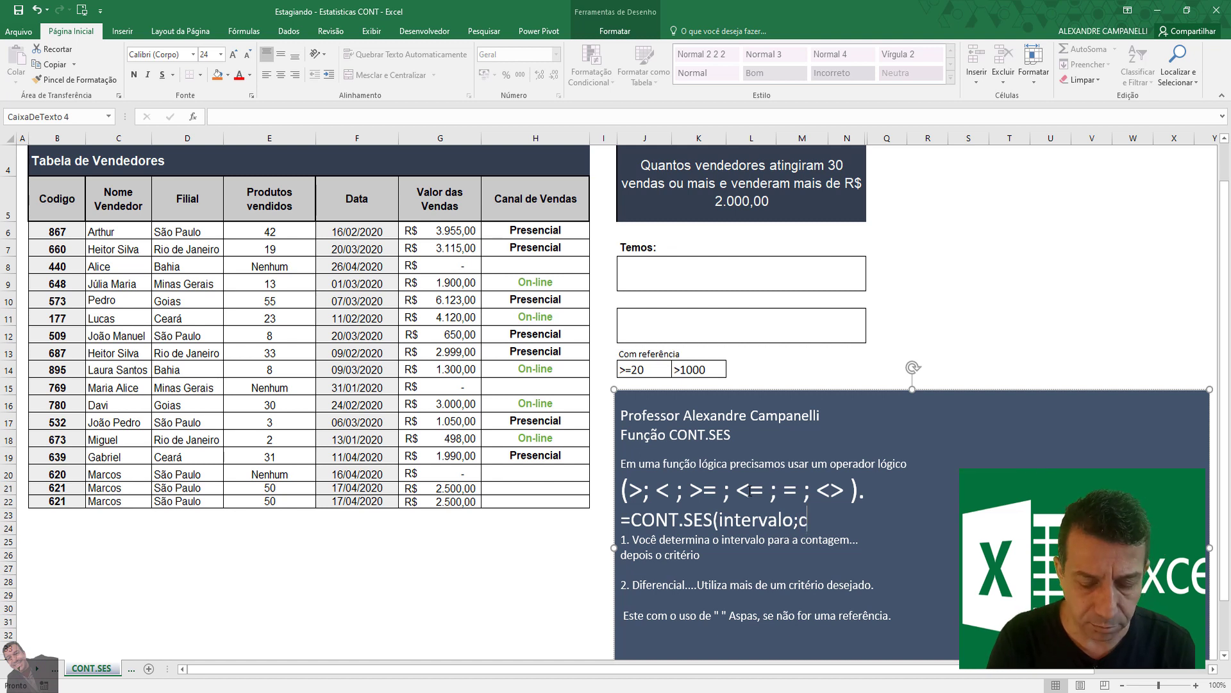
{"action": "type", "text": "ritério"}
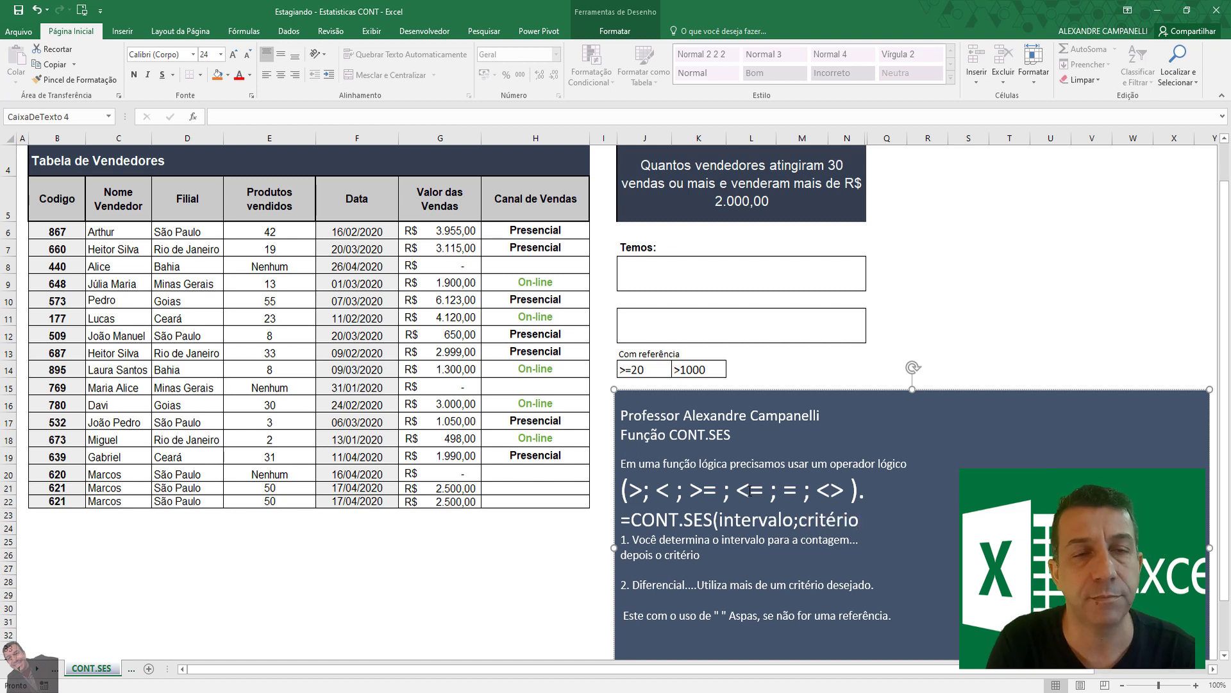
{"action": "type", "text": ";"}
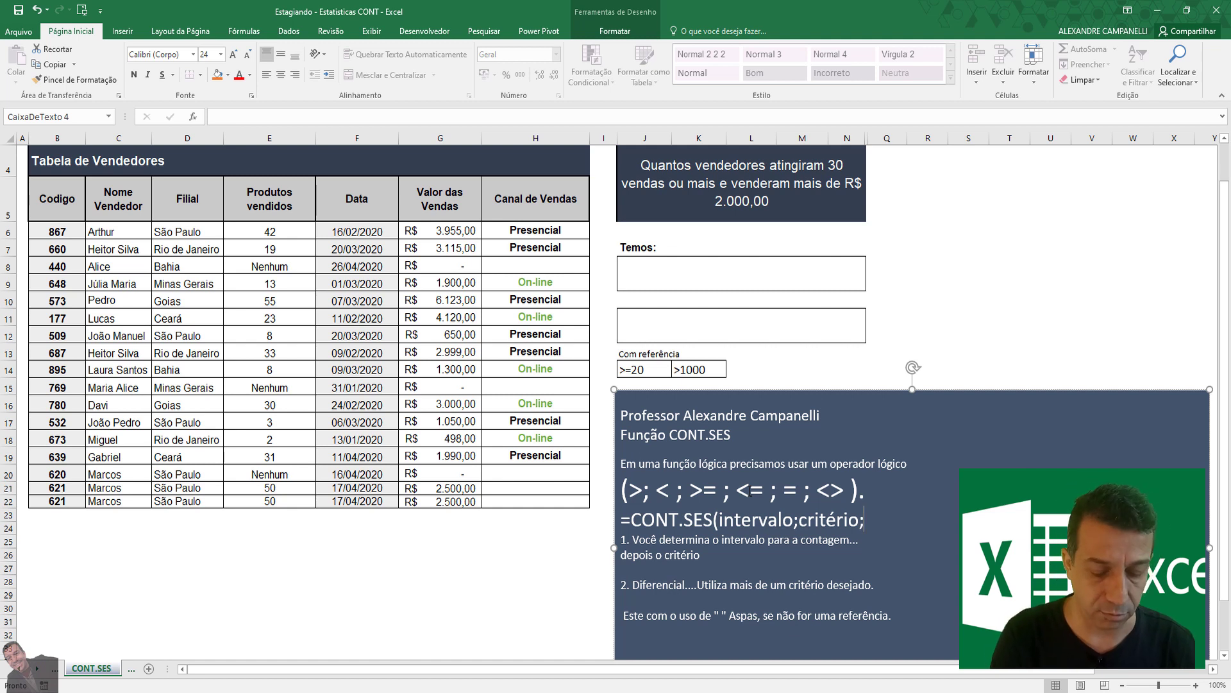
- Complete the syntax line in the text box with a second intervalo;critério pair, followed by ;... + 120critérios and a closing parenthesis
{"action": "type", "text": "interv"}
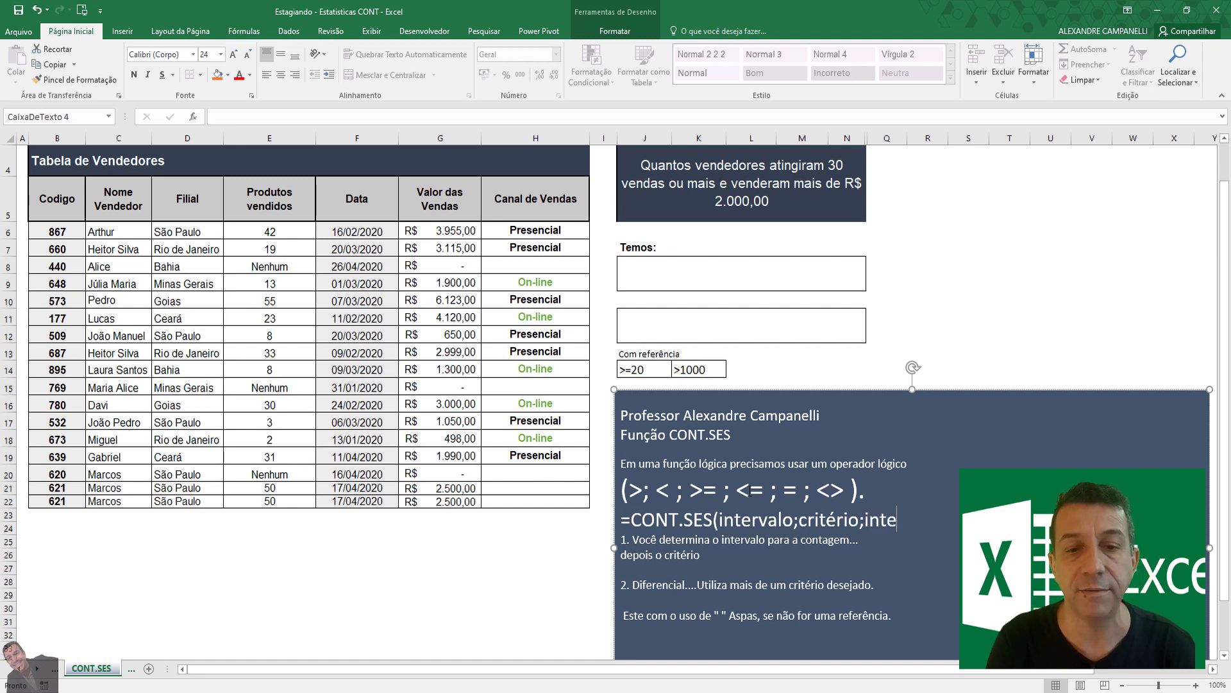
{"action": "type", "text": "a"}
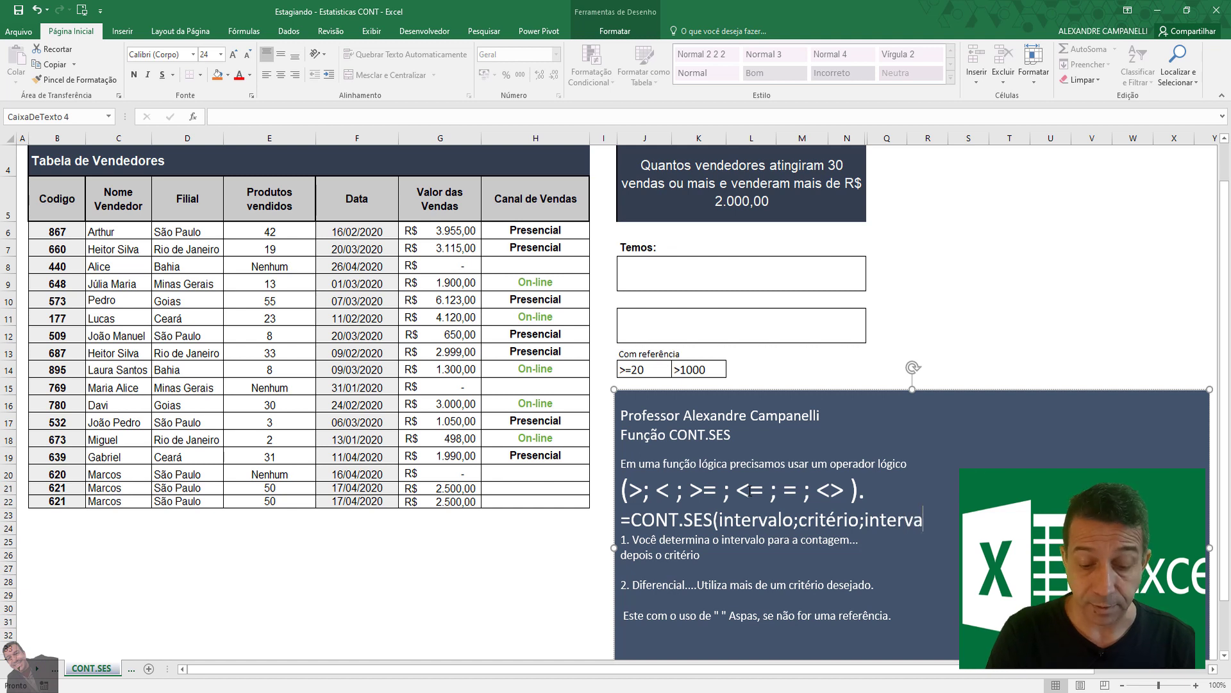
{"action": "type", "text": "lo;critério"}
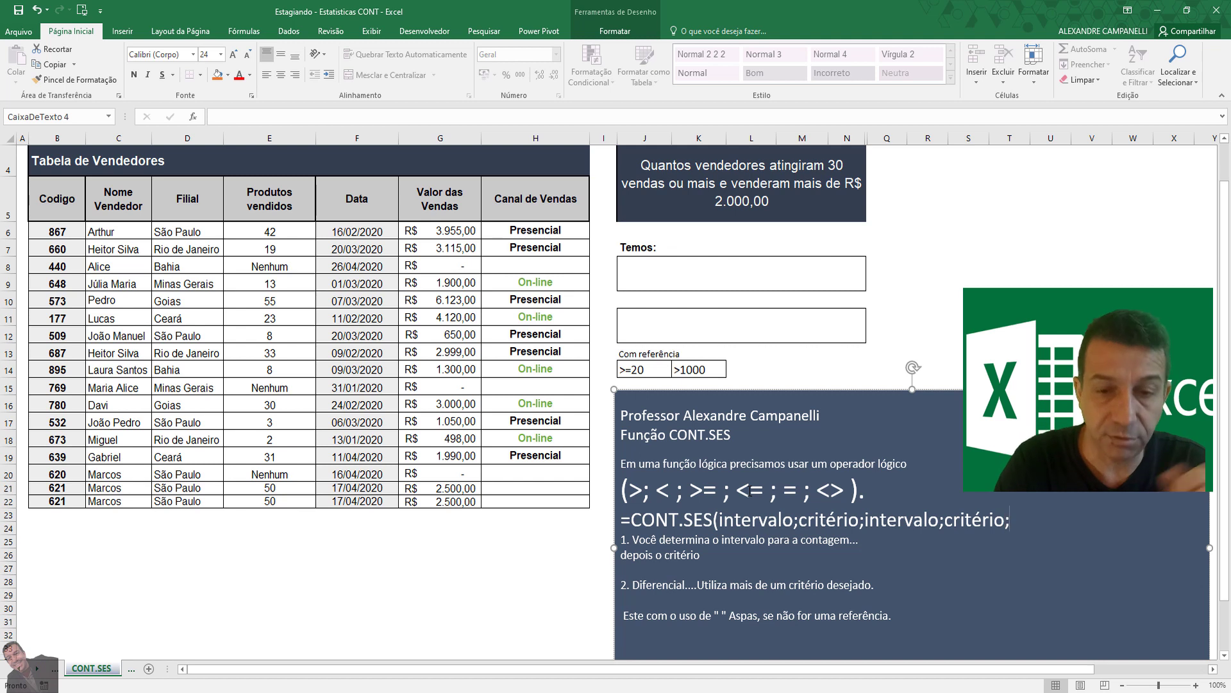
{"action": "type", "text": ";..."}
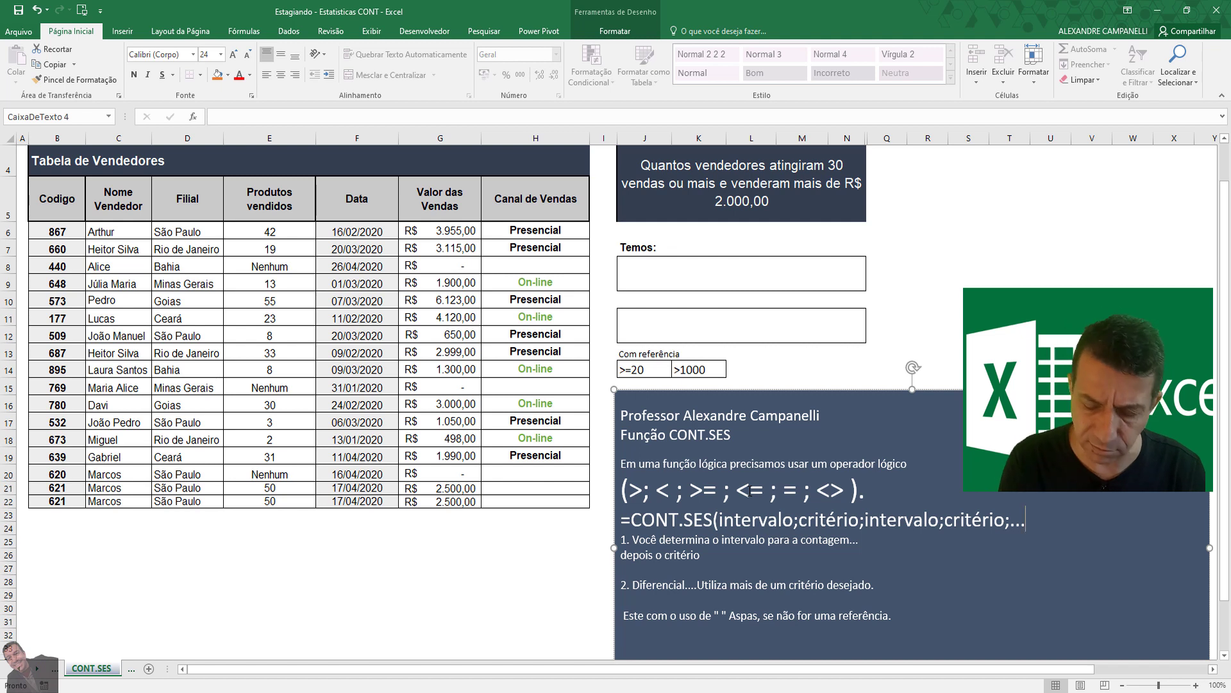
{"action": "type", "text": " + "}
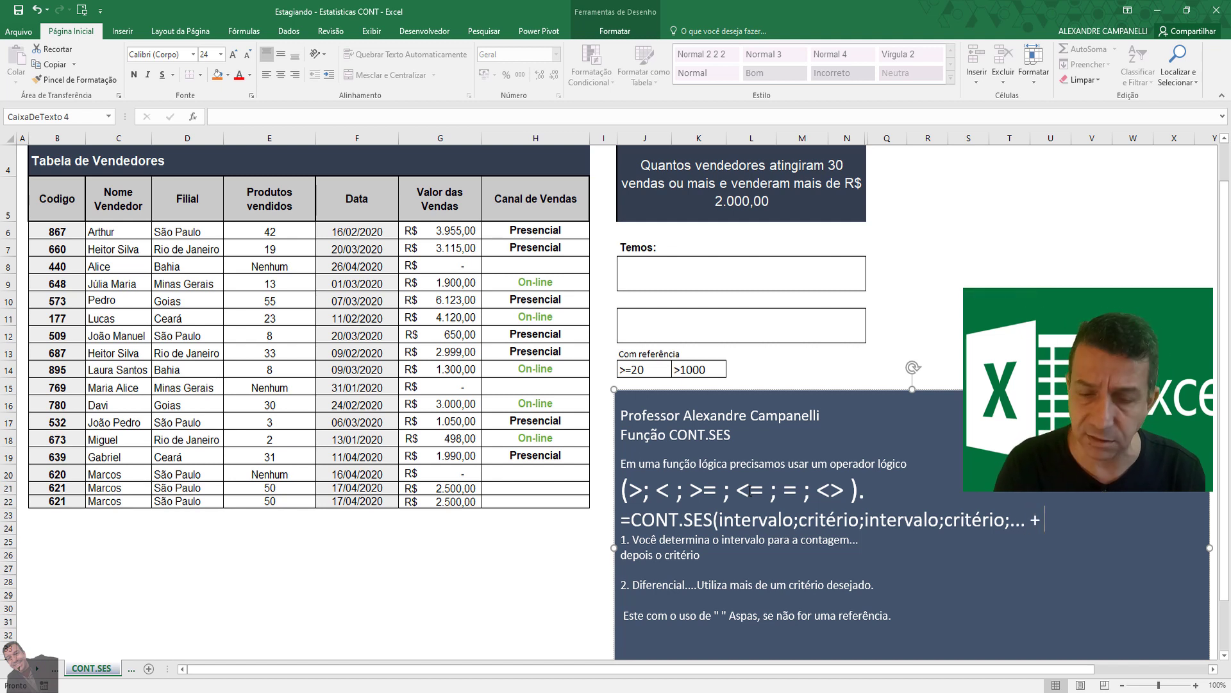
{"action": "type", "text": "120critérios"}
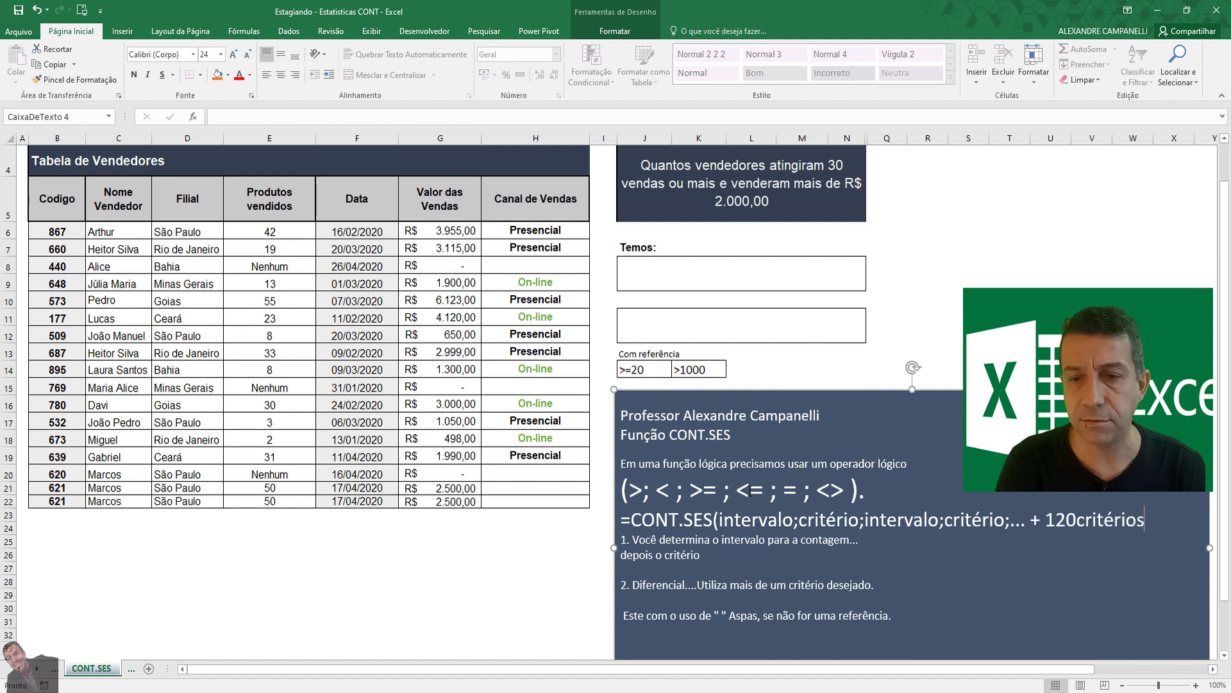
{"action": "type", "text": ")"}
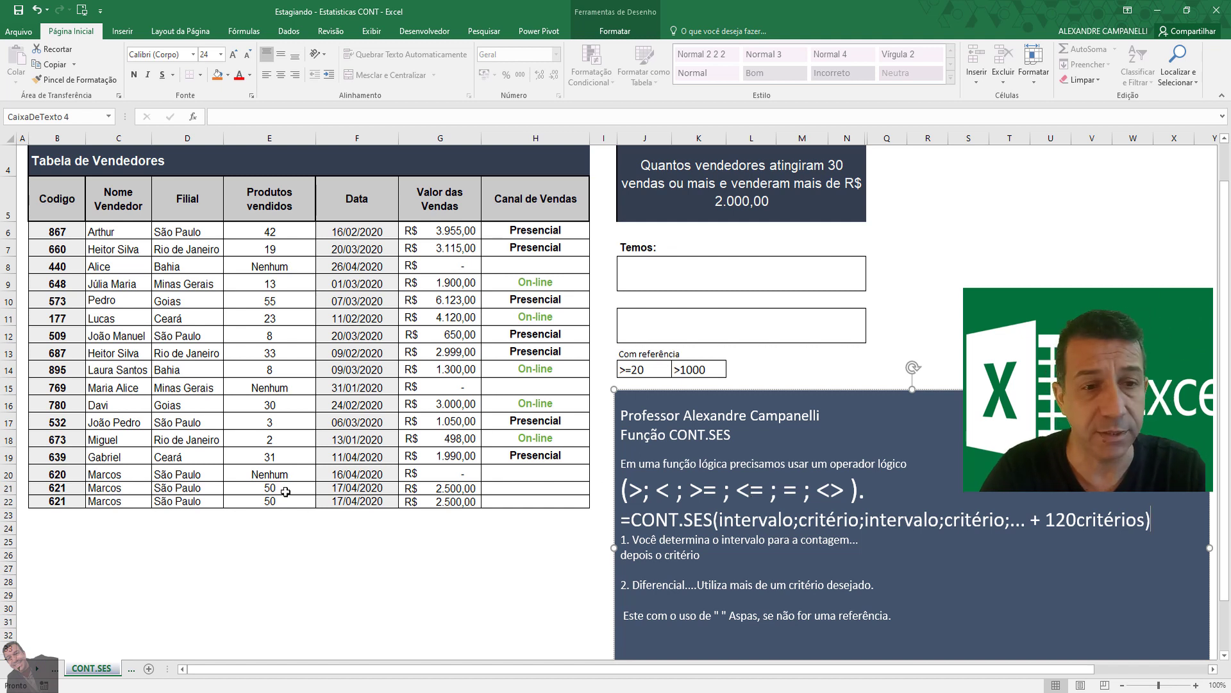
- Examine the seller table's columns, from names and branches to products sold, dates, sales values and channels, for the data the question needs
{"action": "left_click", "coordinate": [699, 277]}
{"action": "scroll", "coordinate": [699, 278], "scroll_direction": "up", "scroll_amount": 1}
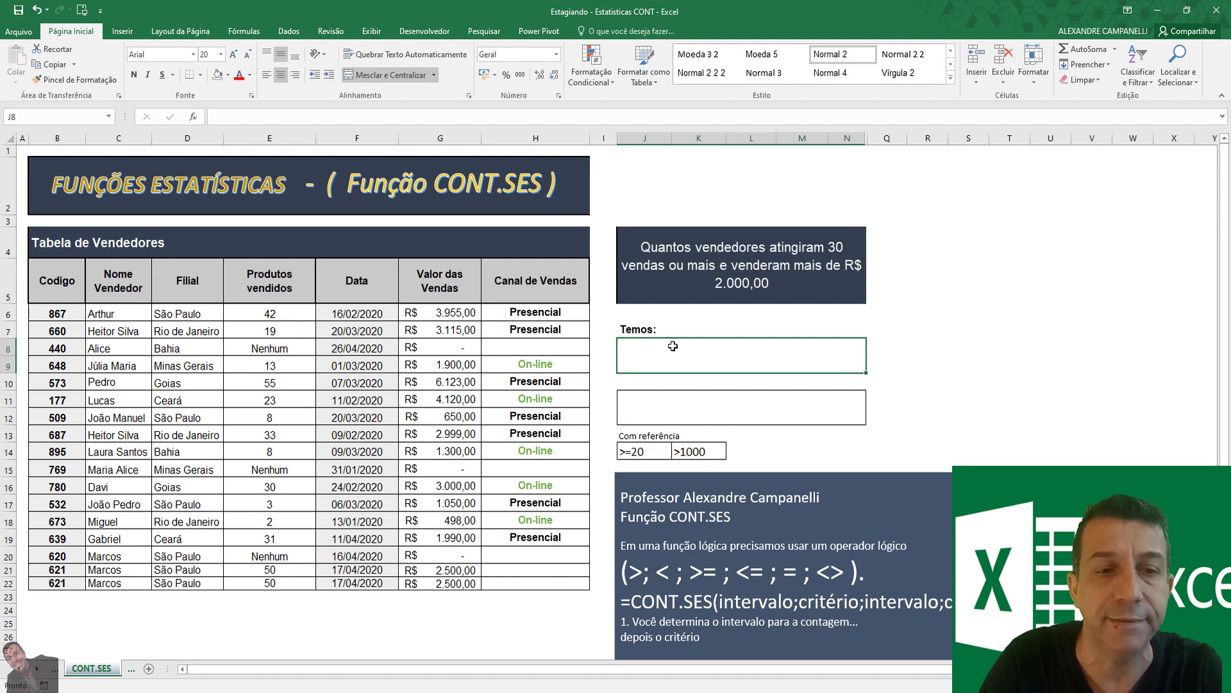
{"action": "left_click_drag", "start_coordinate": [113, 330], "coordinate": [109, 406]}
{"action": "left_click", "coordinate": [440, 382]}
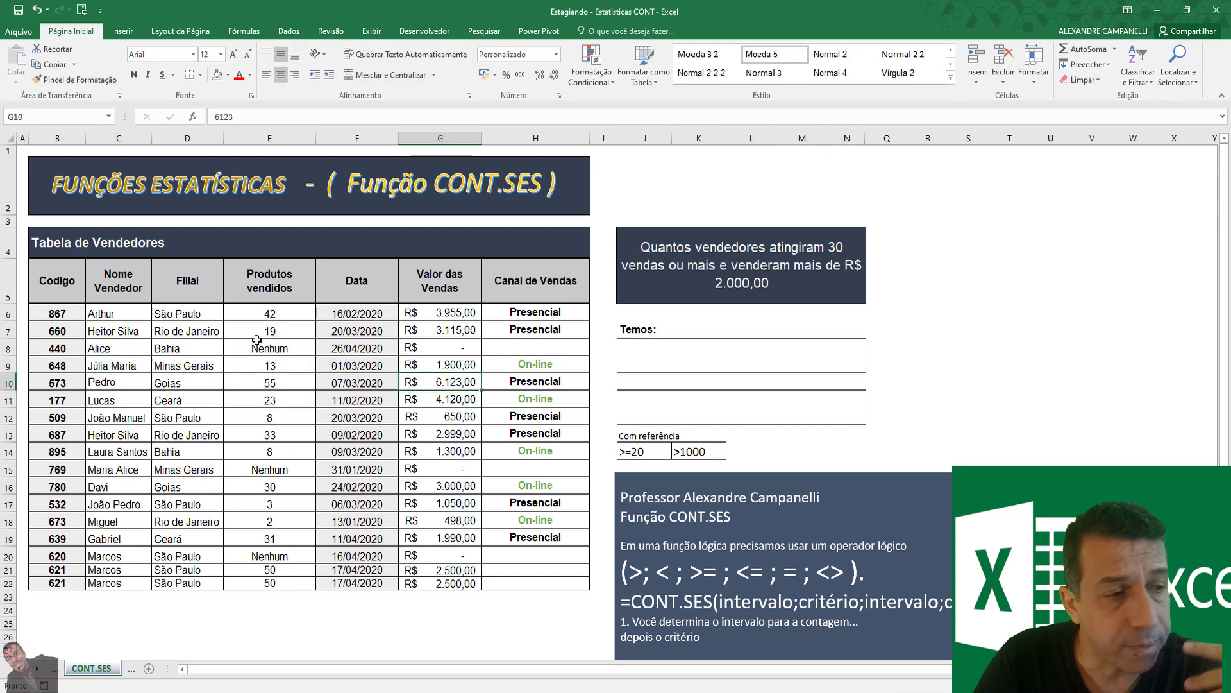
{"action": "left_click_drag", "start_coordinate": [134, 328], "coordinate": [130, 383]}
{"action": "left_click_drag", "start_coordinate": [182, 349], "coordinate": [184, 395]}
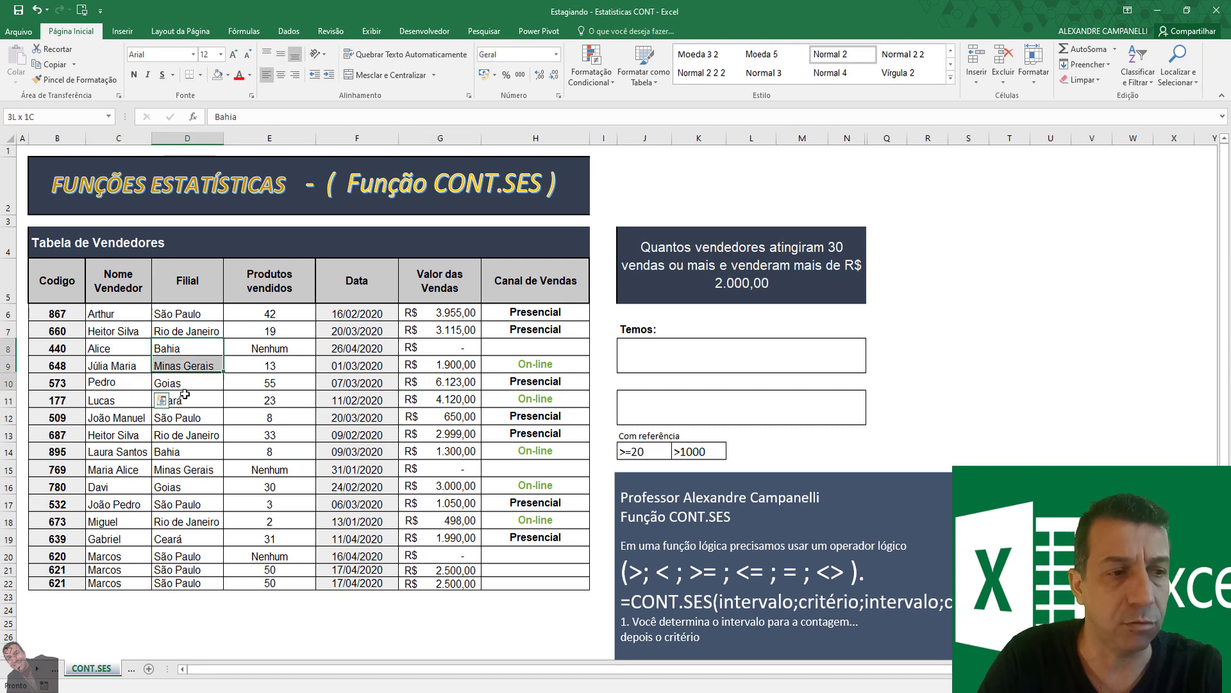
{"action": "left_click_drag", "start_coordinate": [253, 366], "coordinate": [258, 385]}
{"action": "left_click_drag", "start_coordinate": [376, 366], "coordinate": [364, 399]}
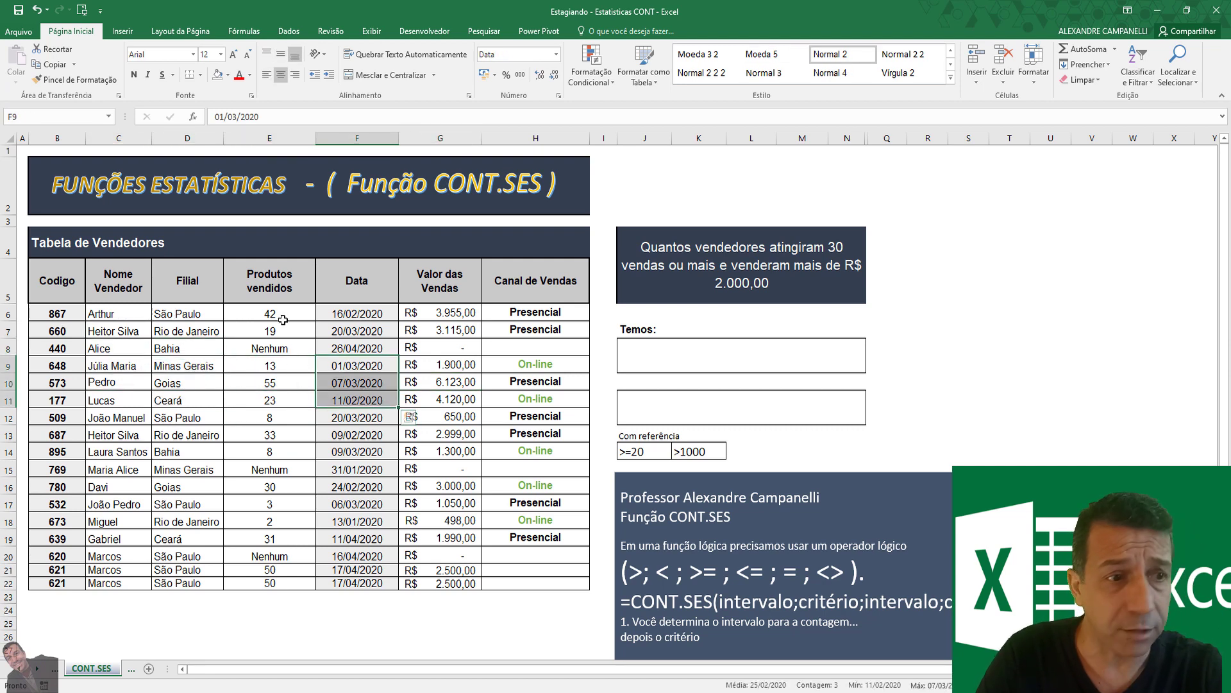
{"action": "left_click_drag", "start_coordinate": [281, 316], "coordinate": [272, 453]}
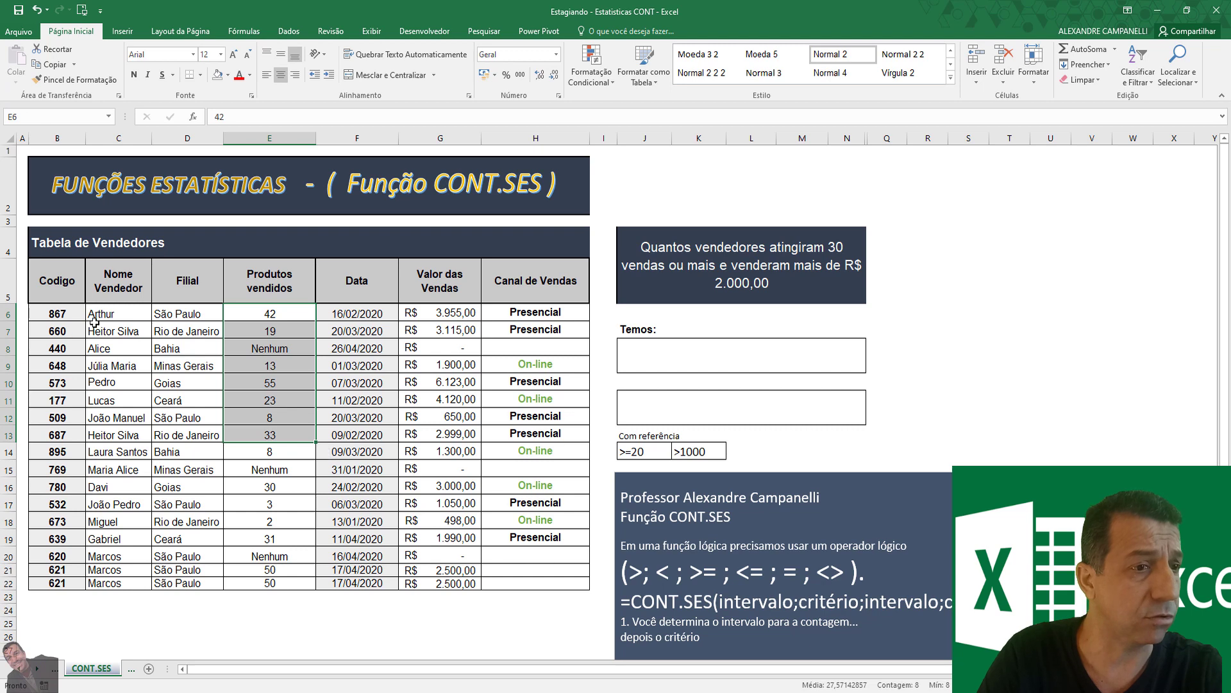
{"action": "left_click_drag", "start_coordinate": [96, 317], "coordinate": [116, 366]}
{"action": "left_click_drag", "start_coordinate": [256, 315], "coordinate": [273, 436]}
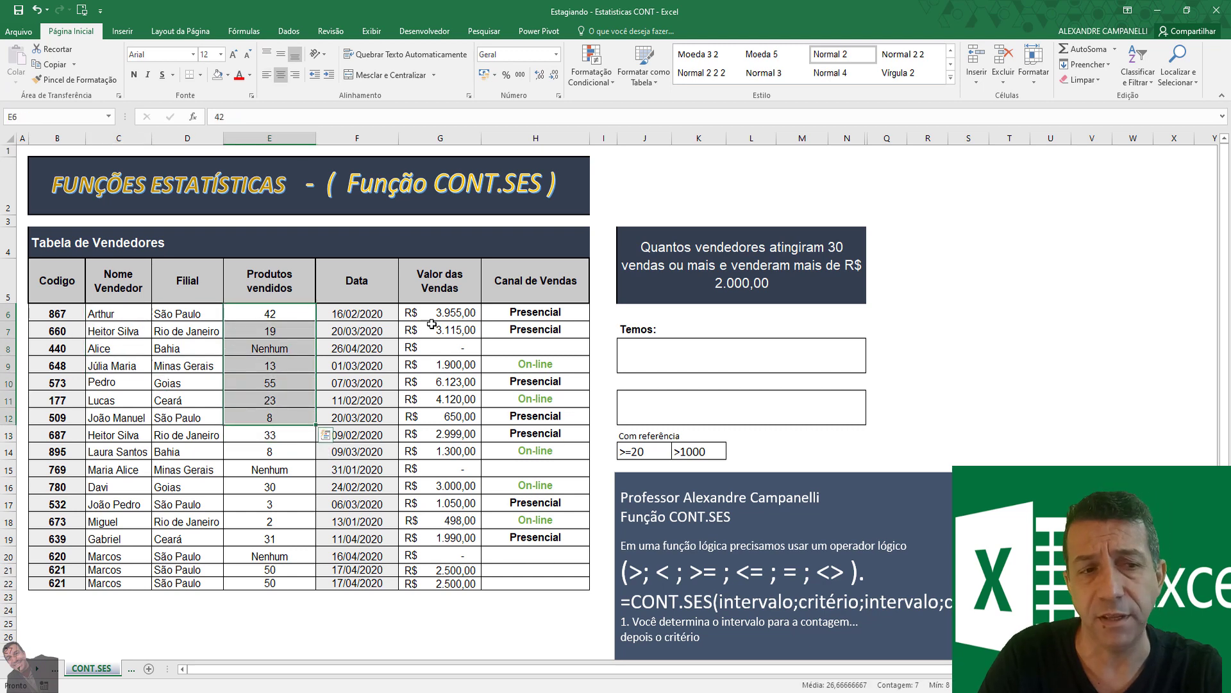
{"action": "left_click_drag", "start_coordinate": [426, 321], "coordinate": [456, 417]}
{"action": "left_click_drag", "start_coordinate": [552, 327], "coordinate": [532, 411]}
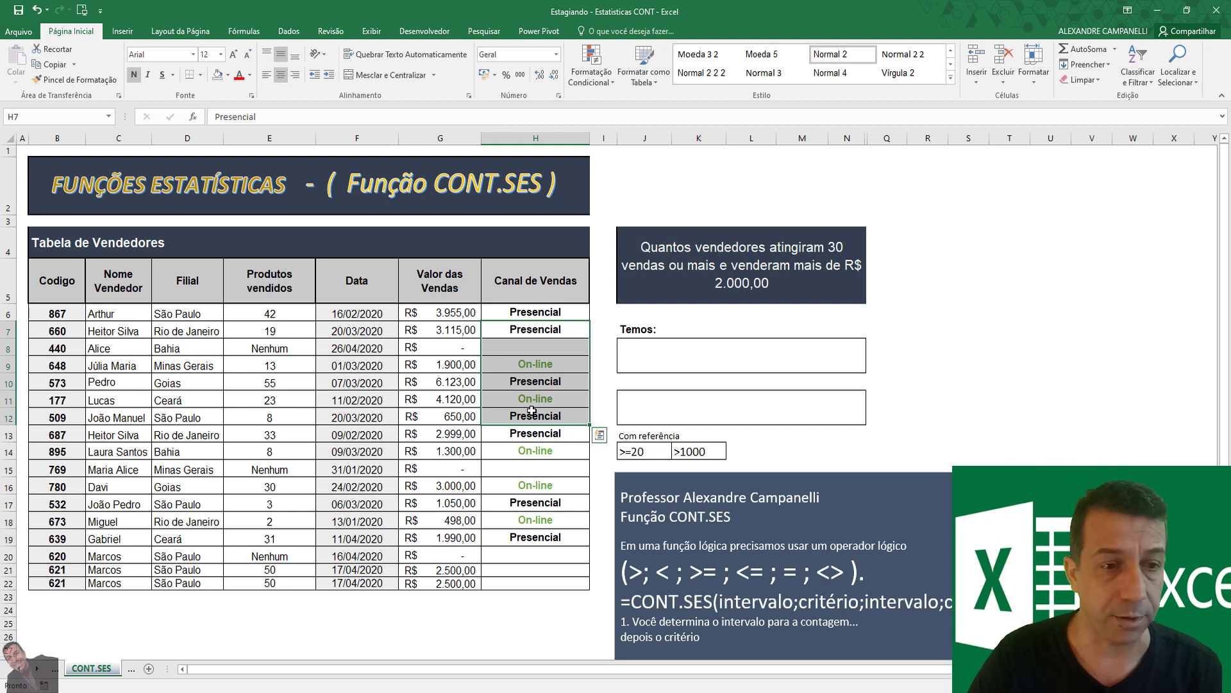
{"action": "left_click", "coordinate": [667, 353]}
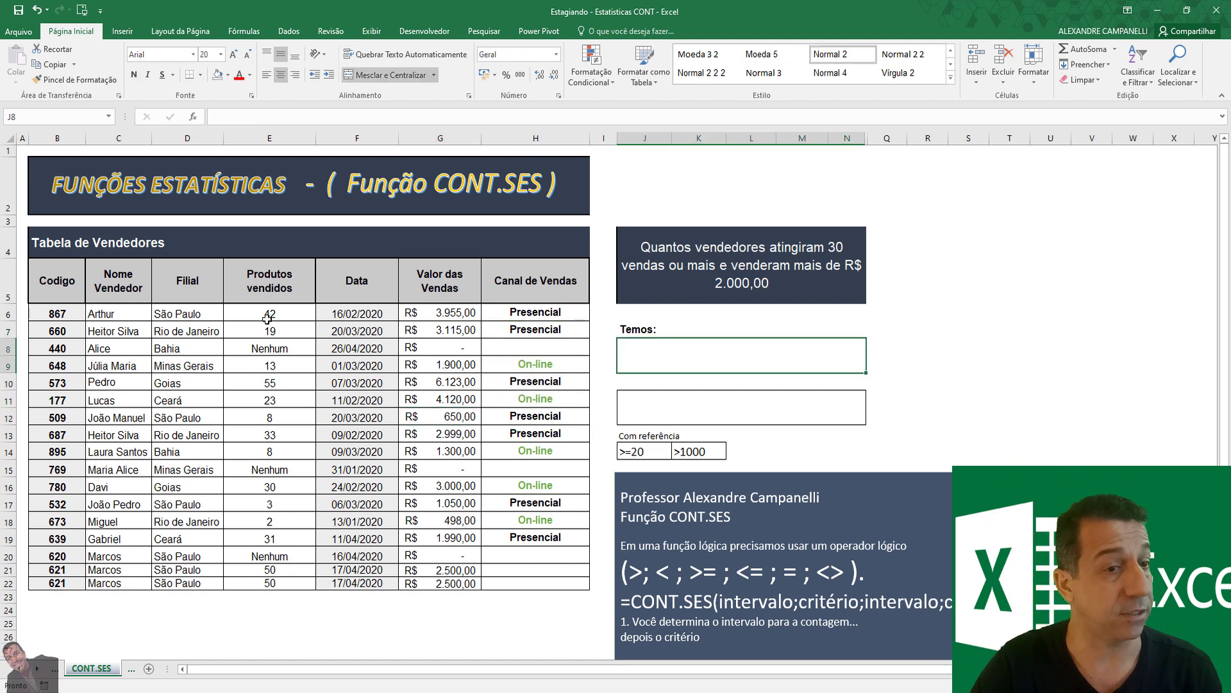
{"action": "left_click_drag", "start_coordinate": [269, 314], "coordinate": [270, 585]}
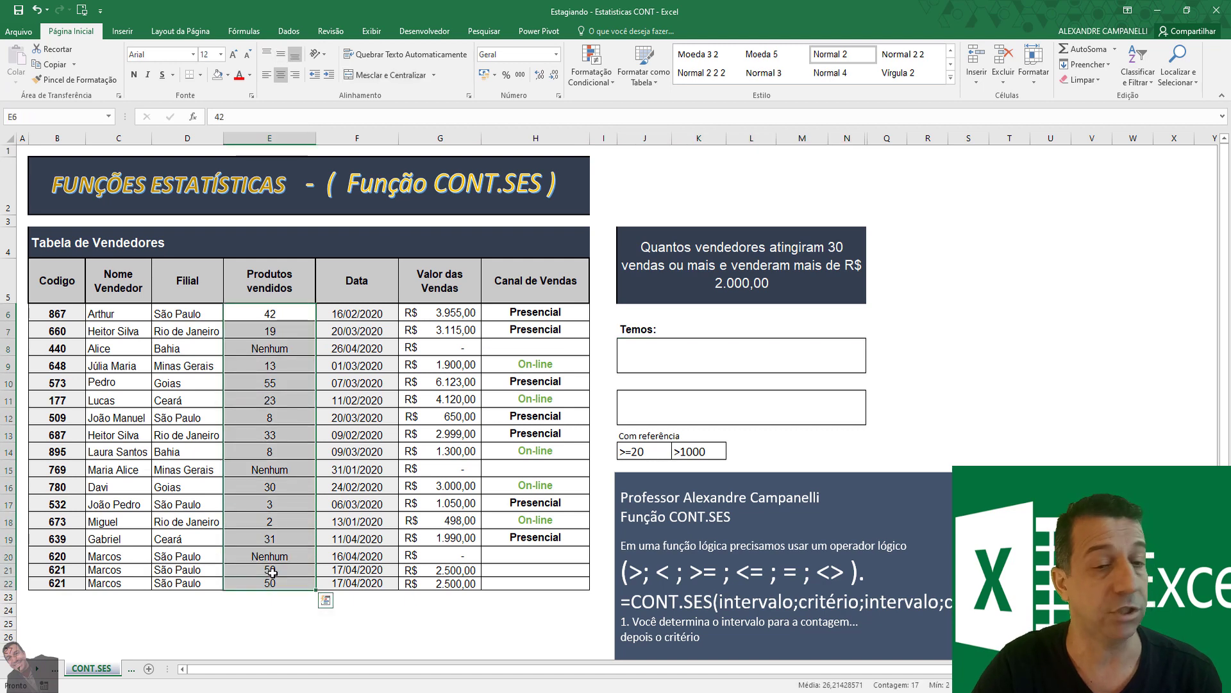
- Start a CONT.SES formula in the first answer cell under Temos (J8)
{"action": "double_click", "coordinate": [710, 363]}
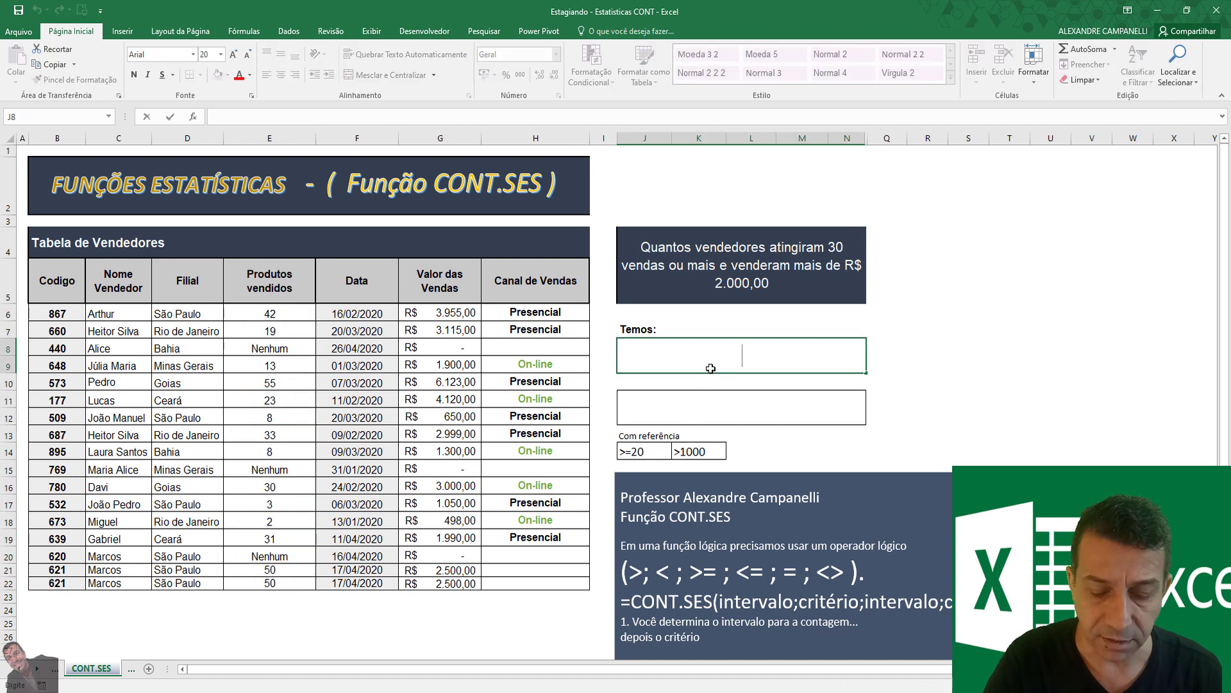
{"action": "type", "text": "="}
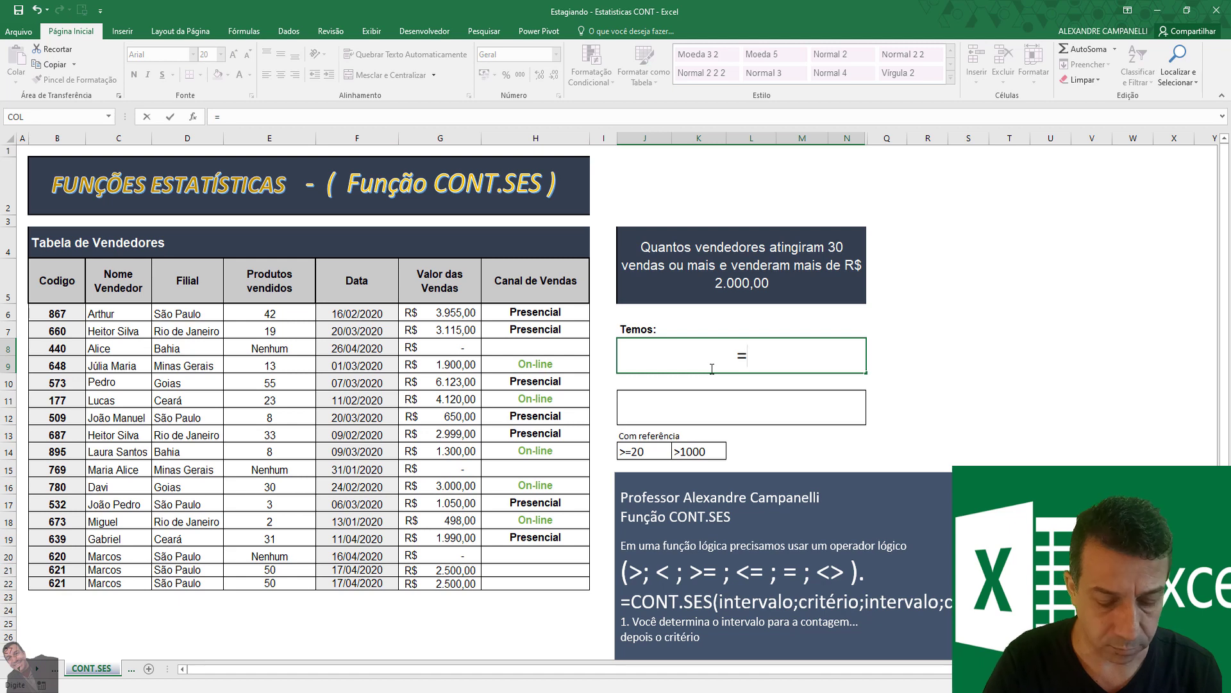
{"action": "type", "text": "CONT"}
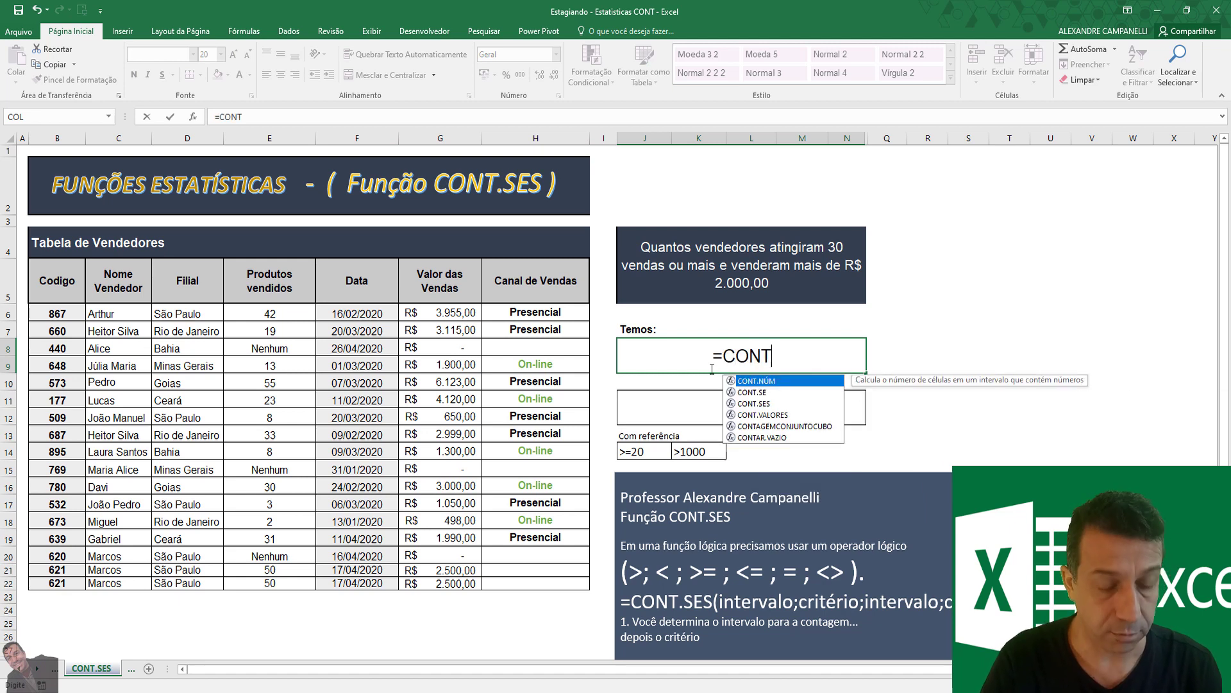
{"action": "type", "text": ".SE"}
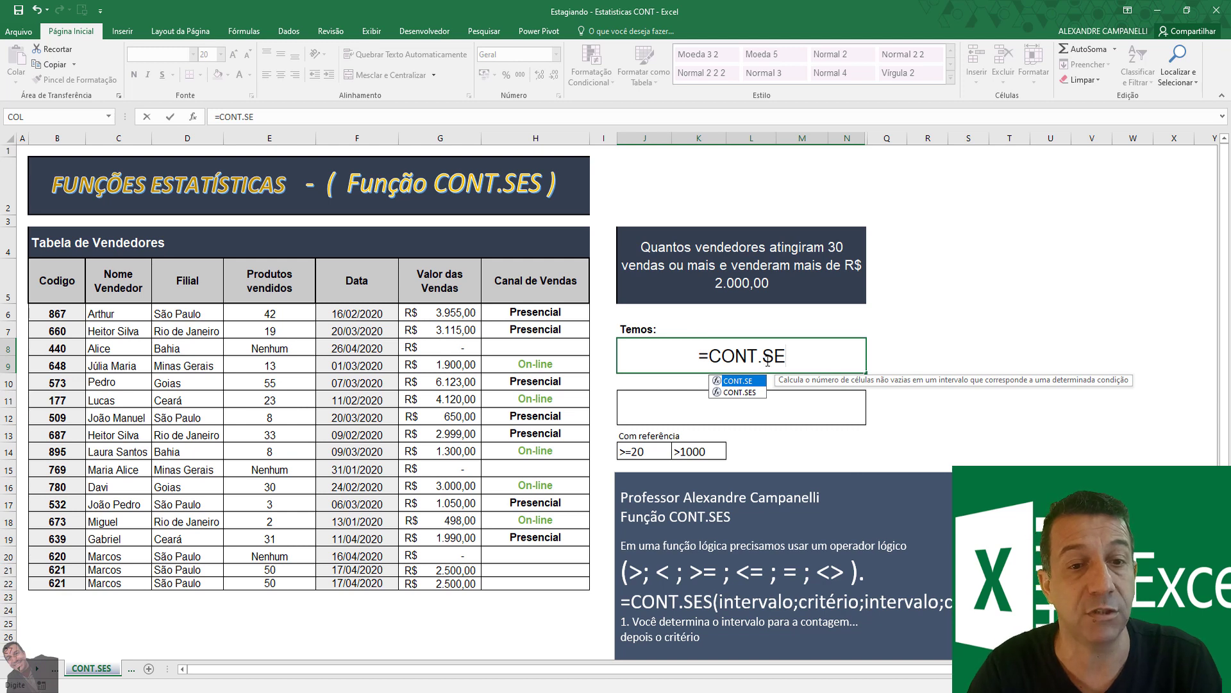
{"action": "left_click", "coordinate": [743, 393]}
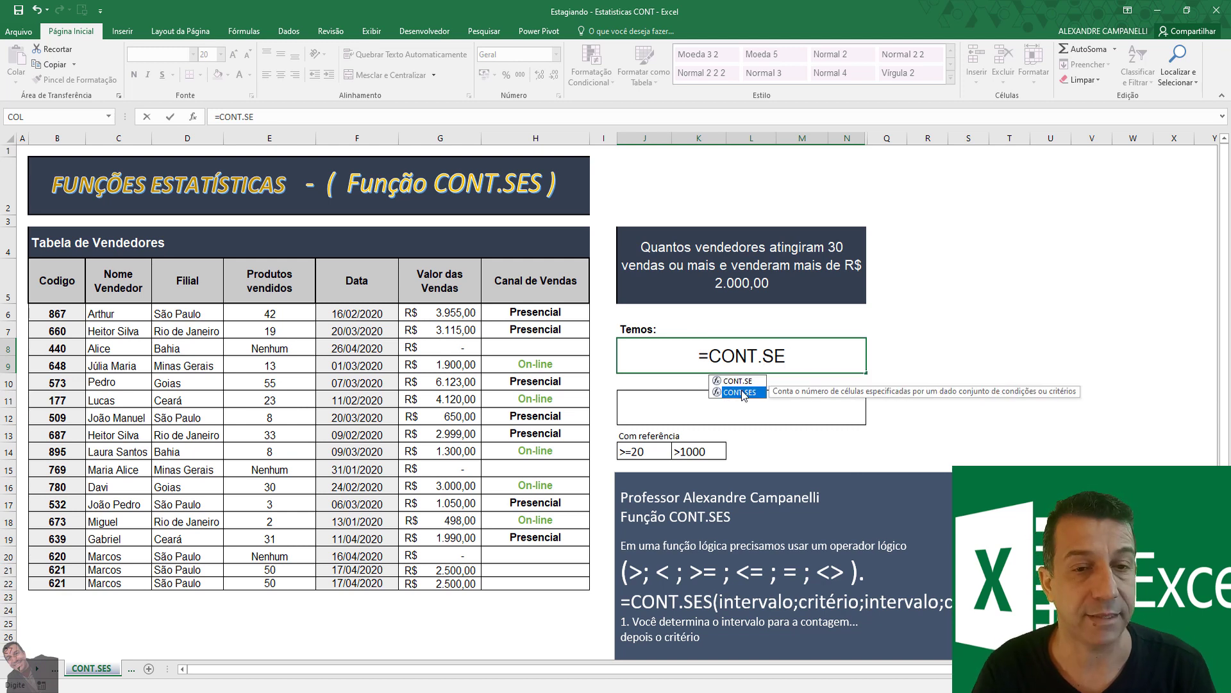
{"action": "double_click", "coordinate": [743, 392]}
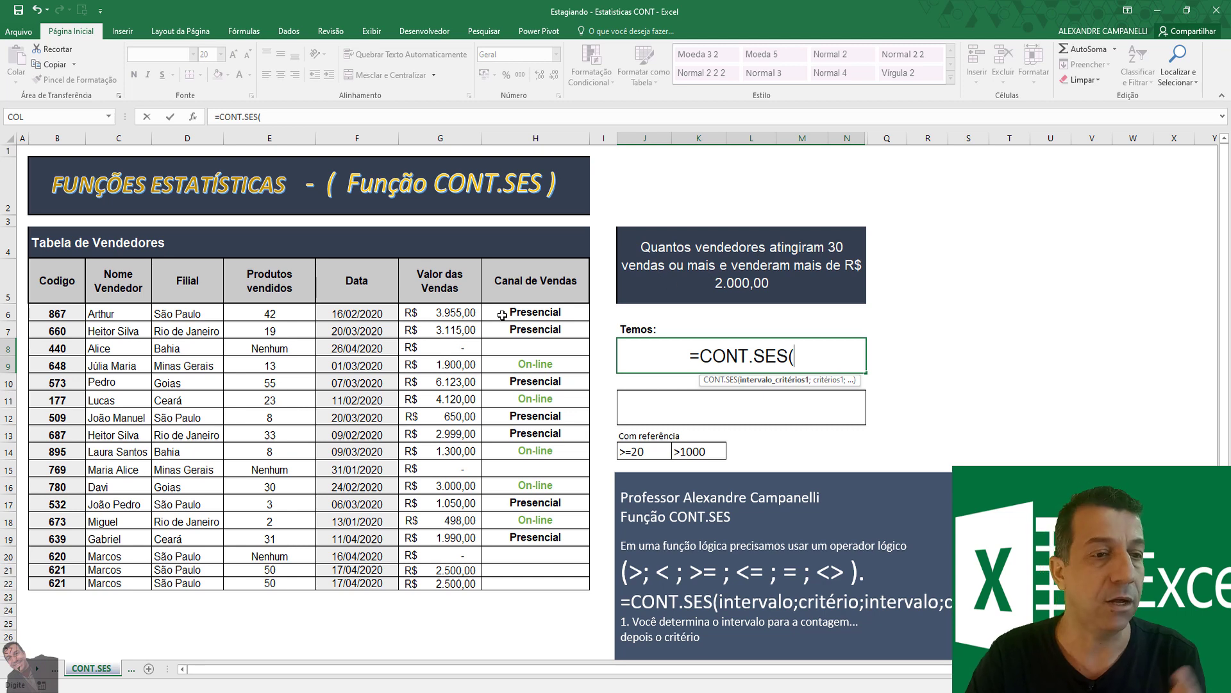
- Give the formula its first criteria range E6:E22, the products sold, with the criterion ">=30"
{"action": "left_click_drag", "start_coordinate": [275, 314], "coordinate": [265, 581]}
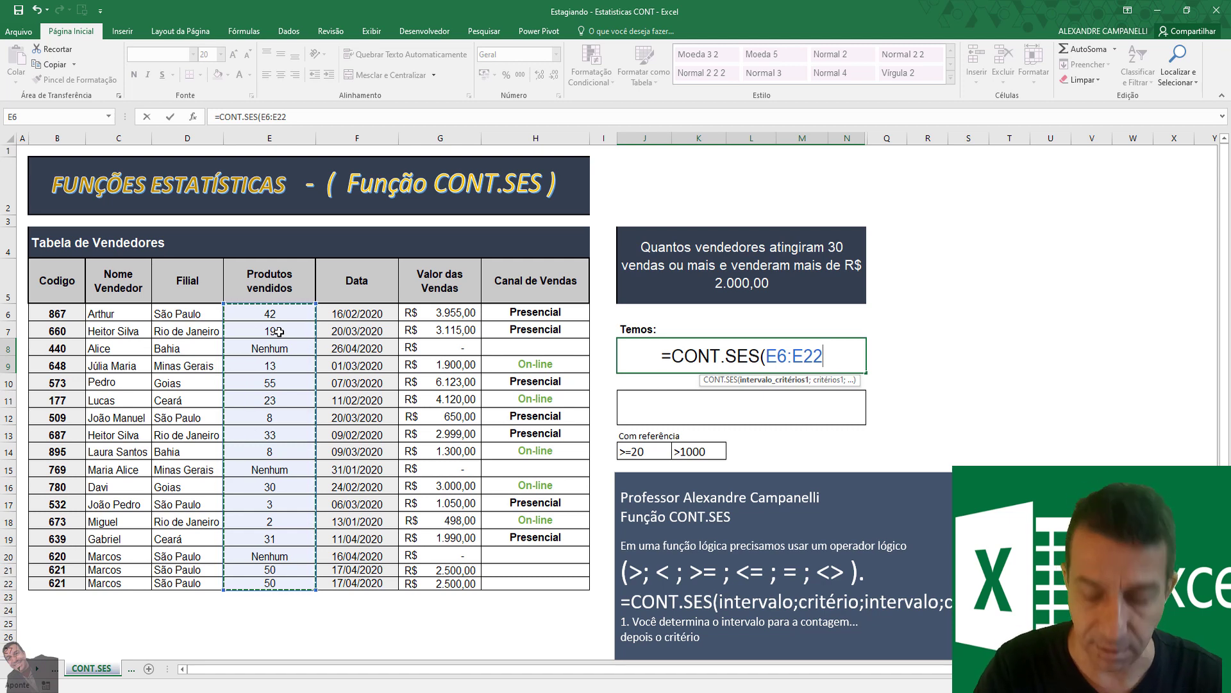
{"action": "type", "text": ";"}
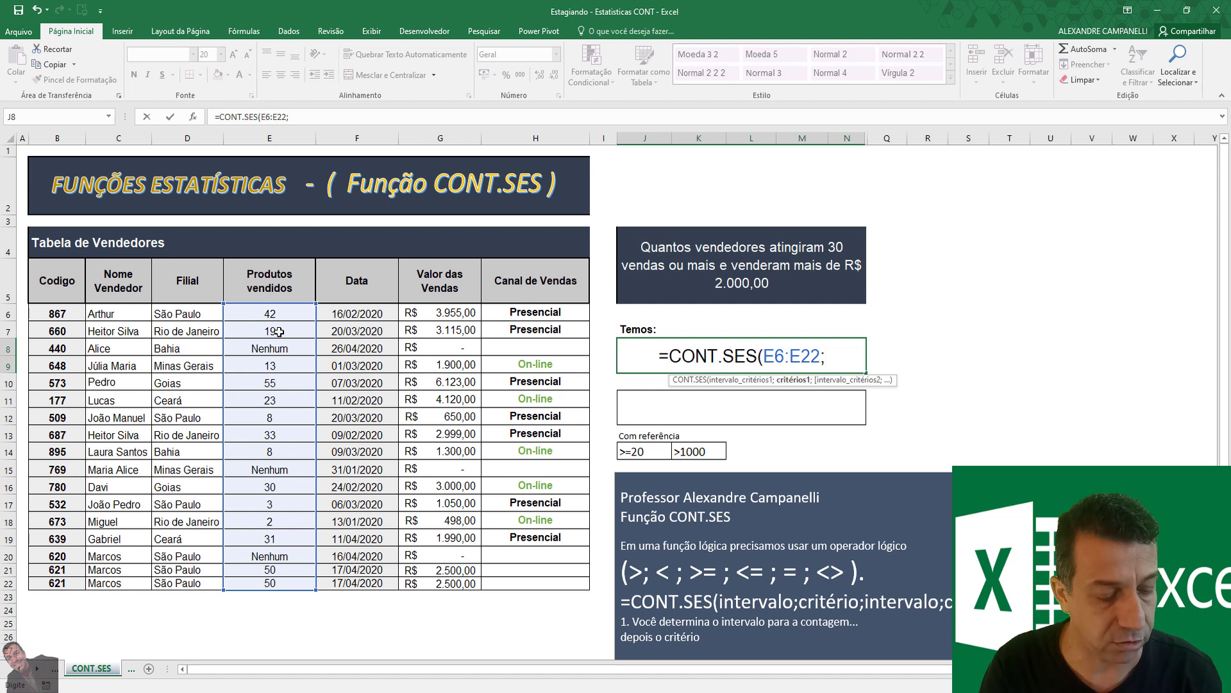
{"action": "type", "text": "\""}
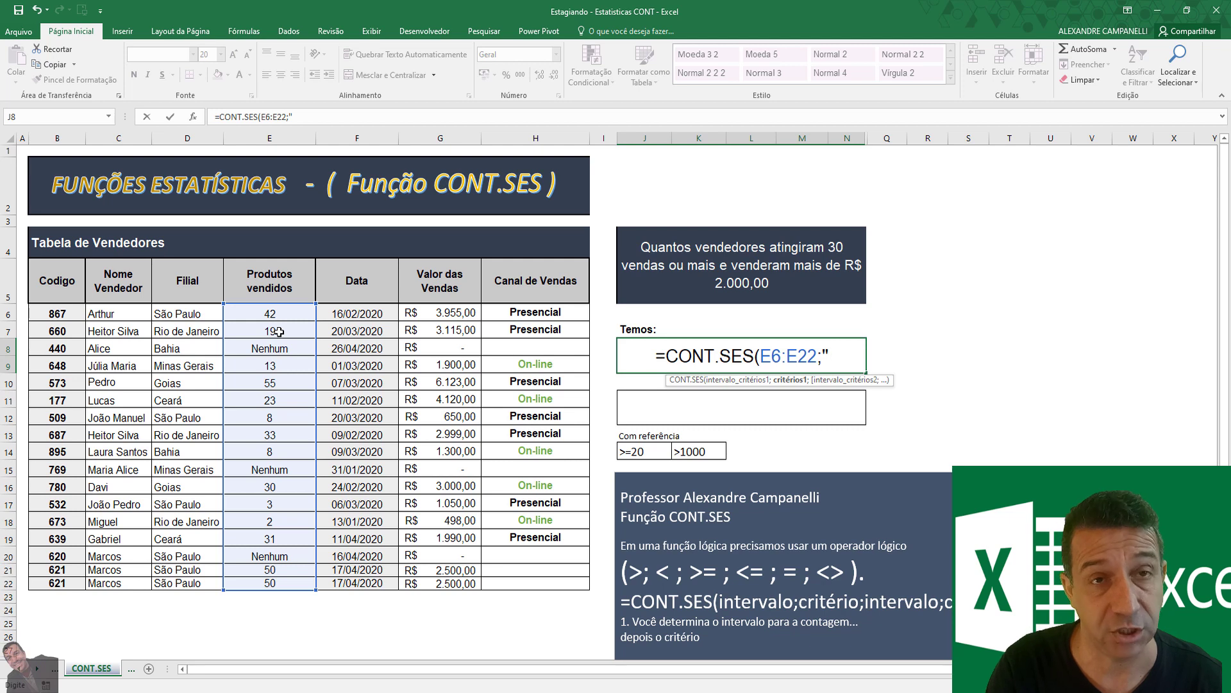
{"action": "type", "text": ">"}
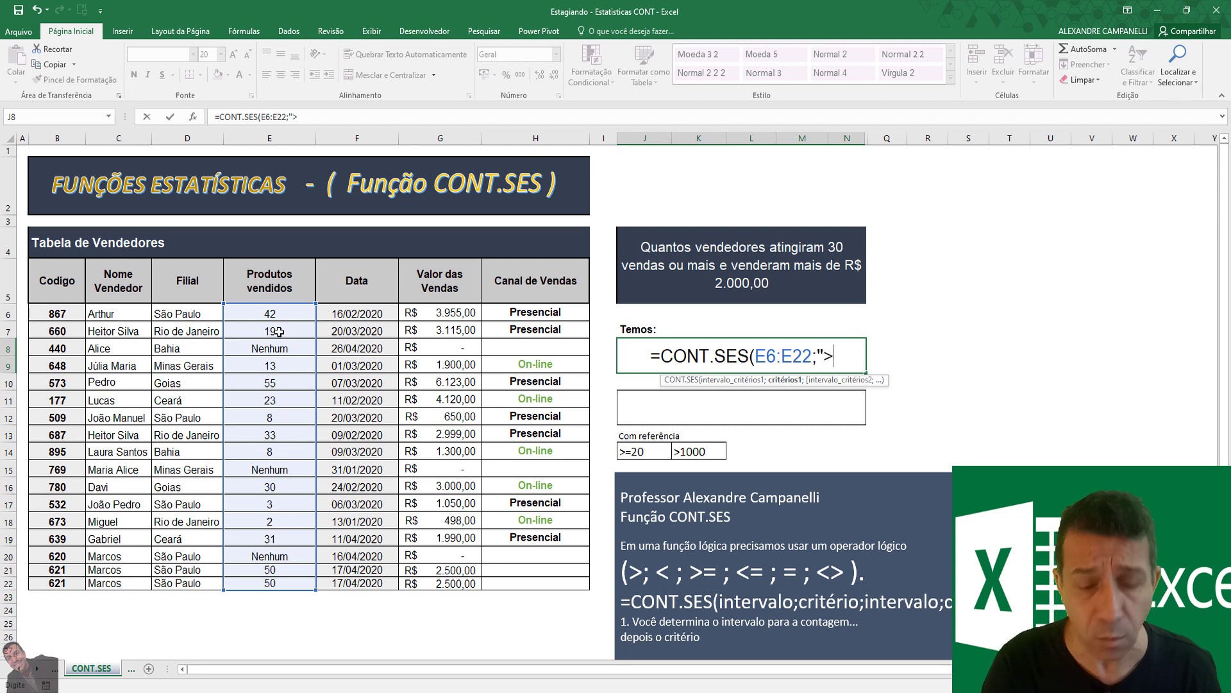
{"action": "type", "text": "="}
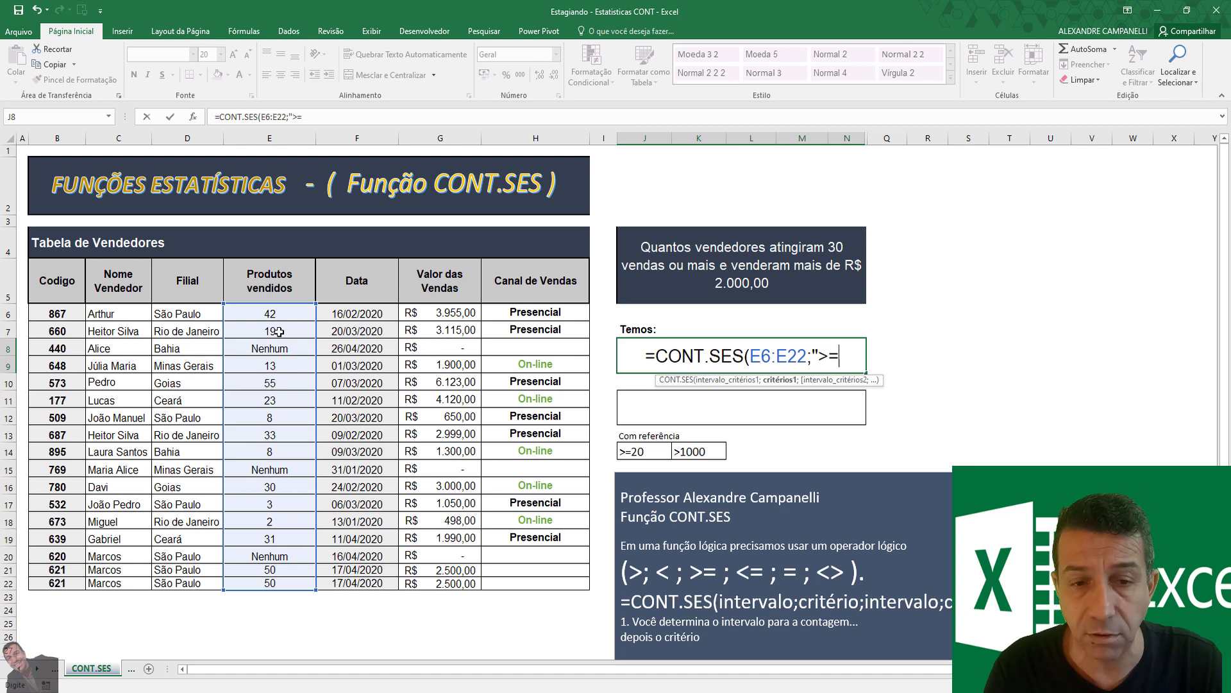
{"action": "type", "text": "30"}
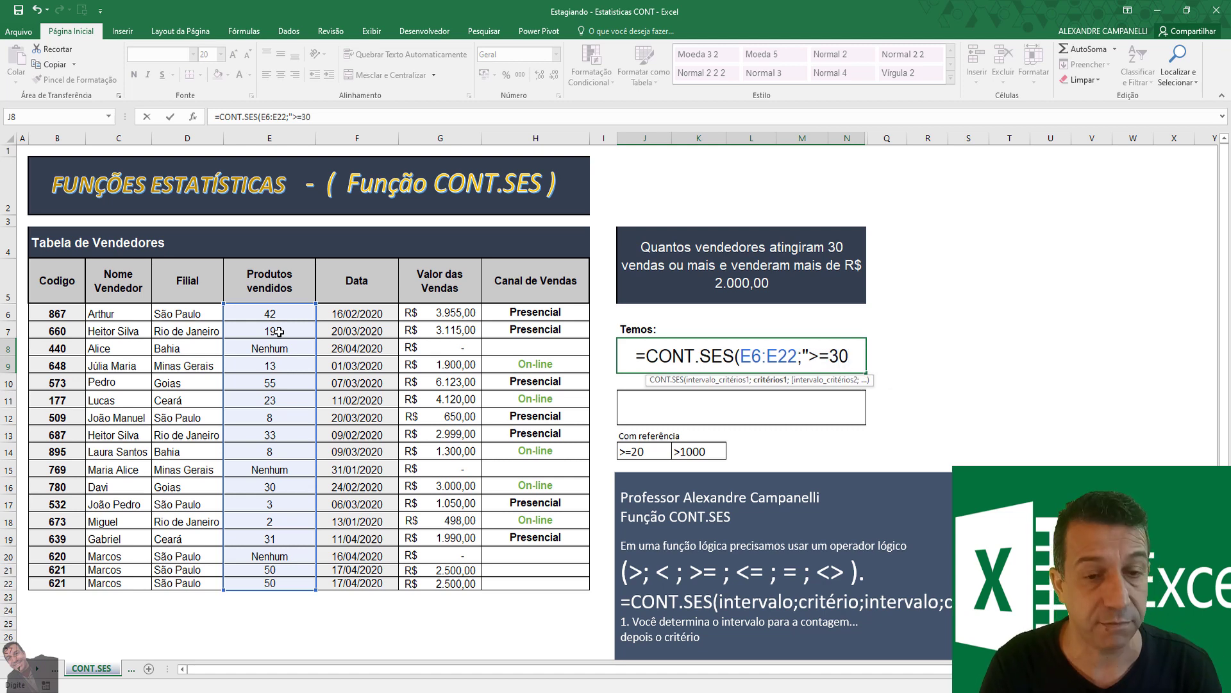
{"action": "type", "text": "\""}
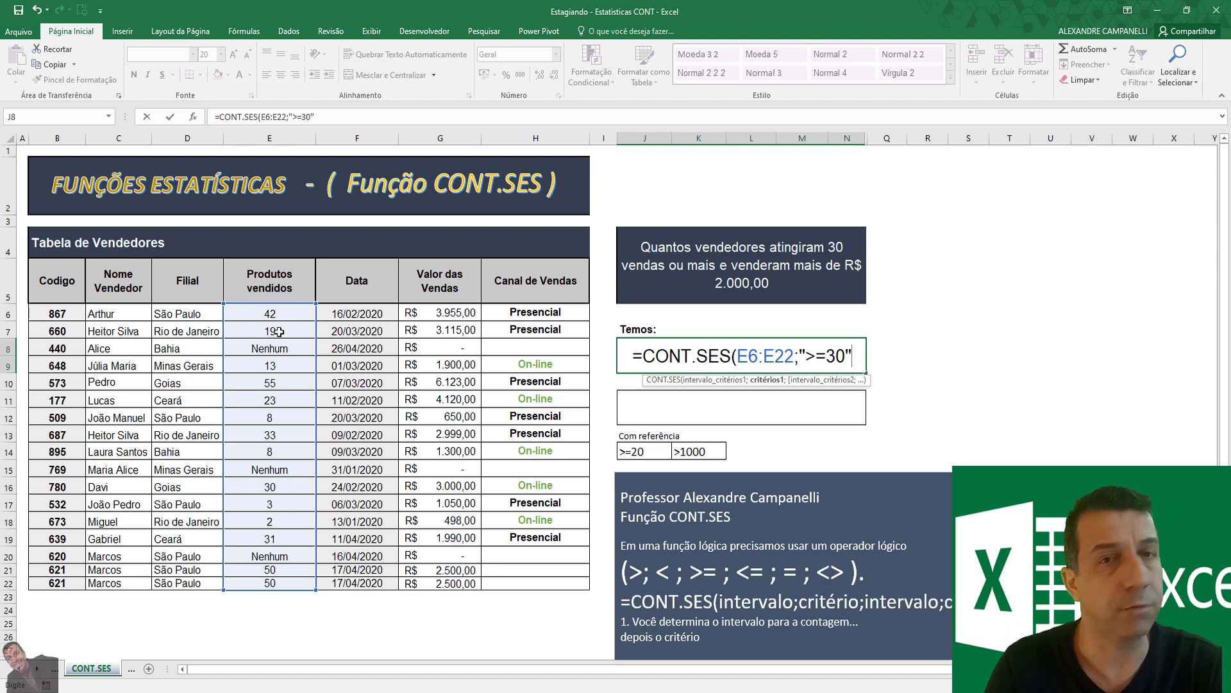
- Add the sales values G6:G22 as the second criteria range with the criterion ">2000", and complete the CONT.SES formula
{"action": "type", "text": ";"}
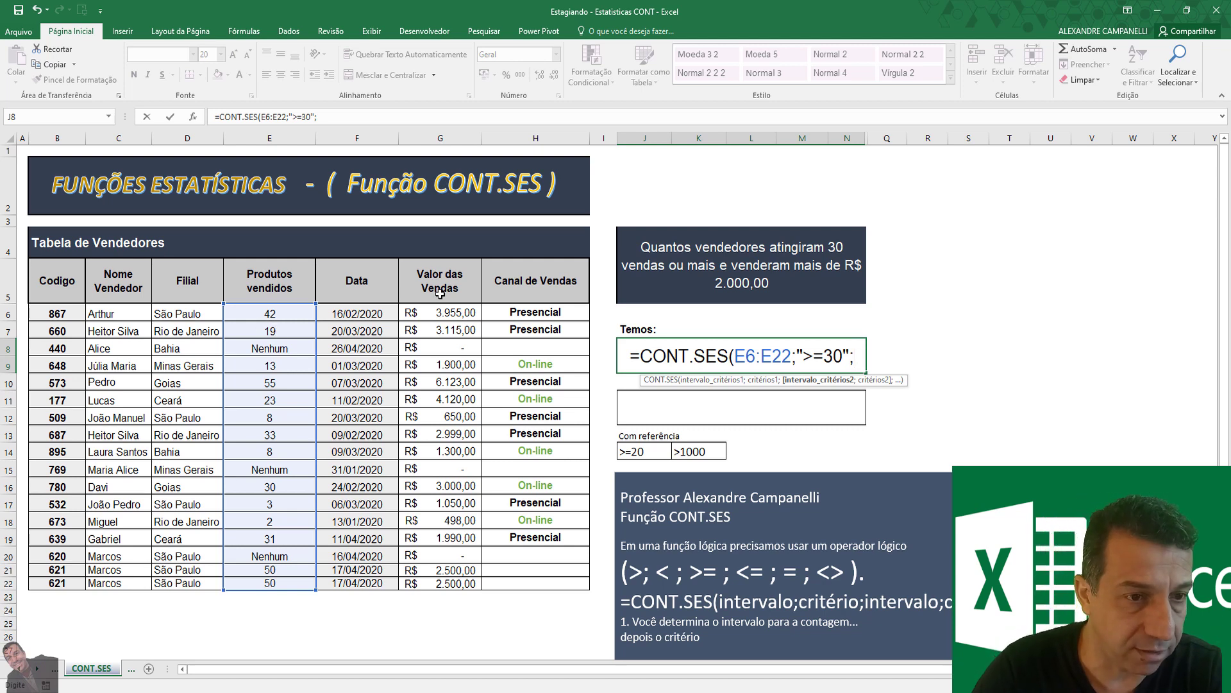
{"action": "left_click_drag", "start_coordinate": [440, 312], "coordinate": [440, 573]}
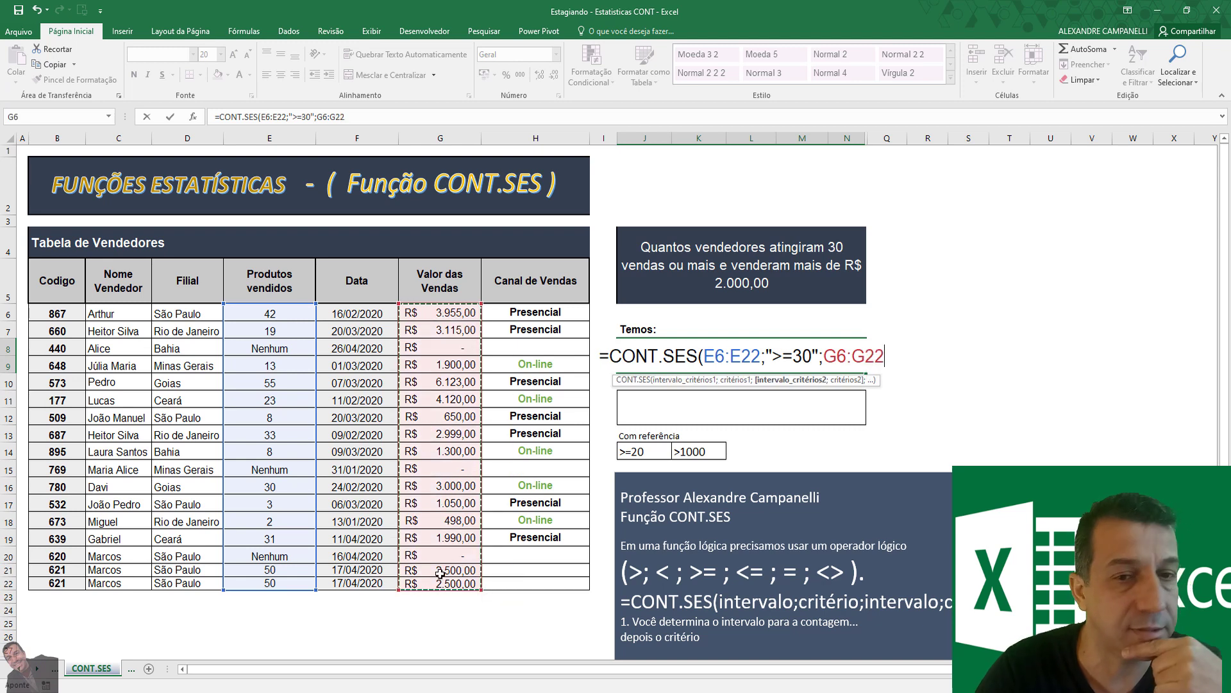
{"action": "type", "text": ";"}
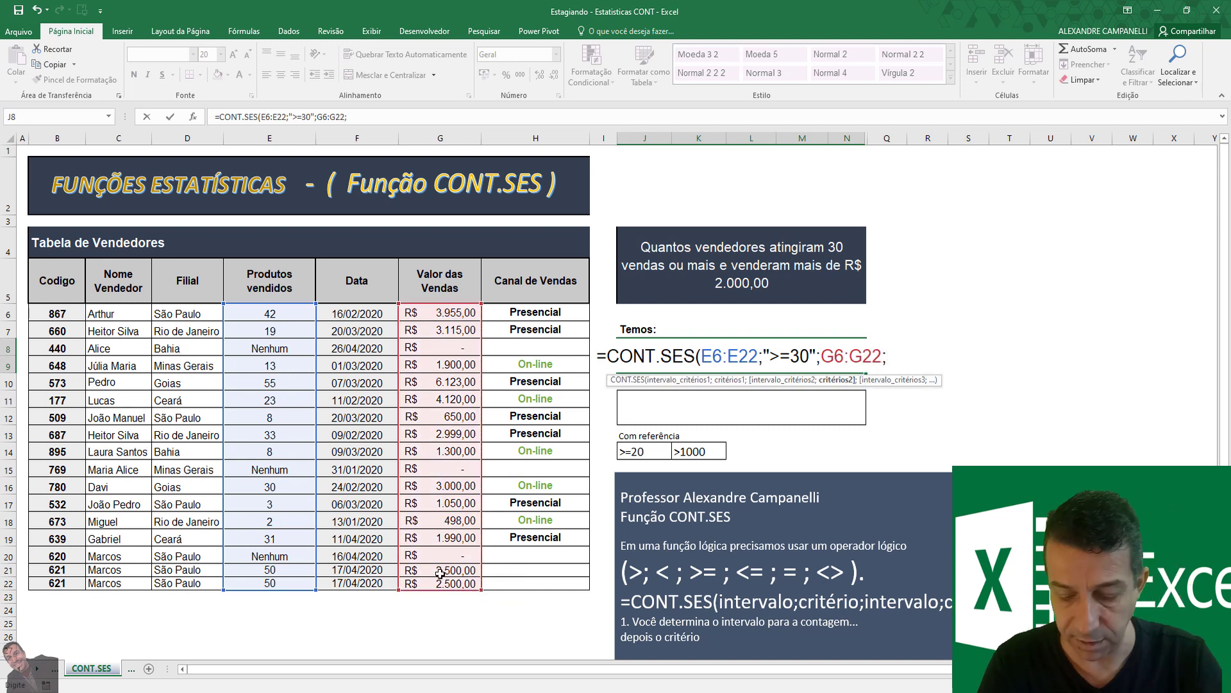
{"action": "type", "text": "\""}
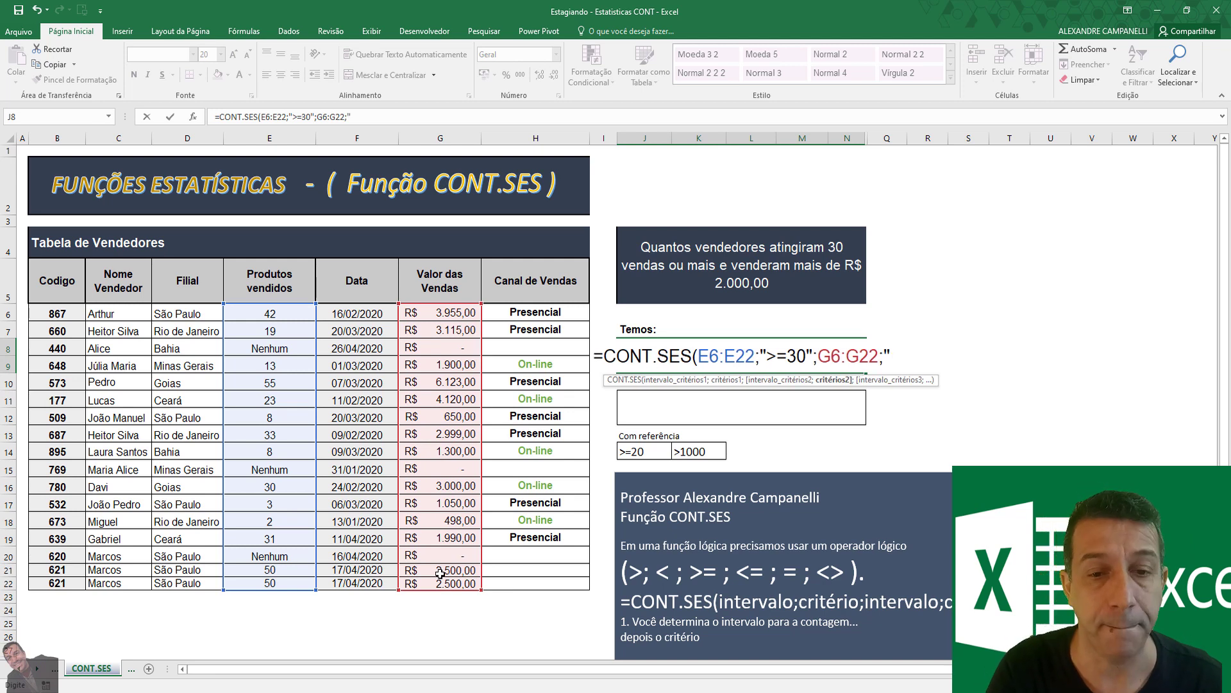
{"action": "type", "text": ">"}
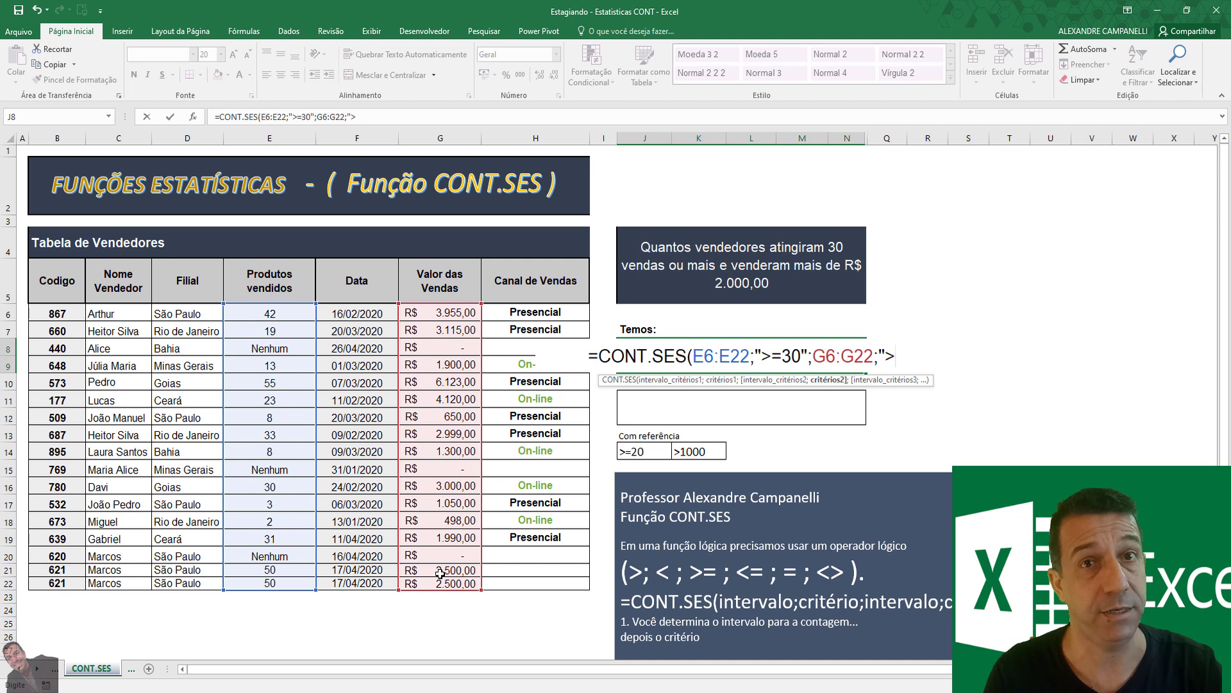
{"action": "type", "text": "2000"}
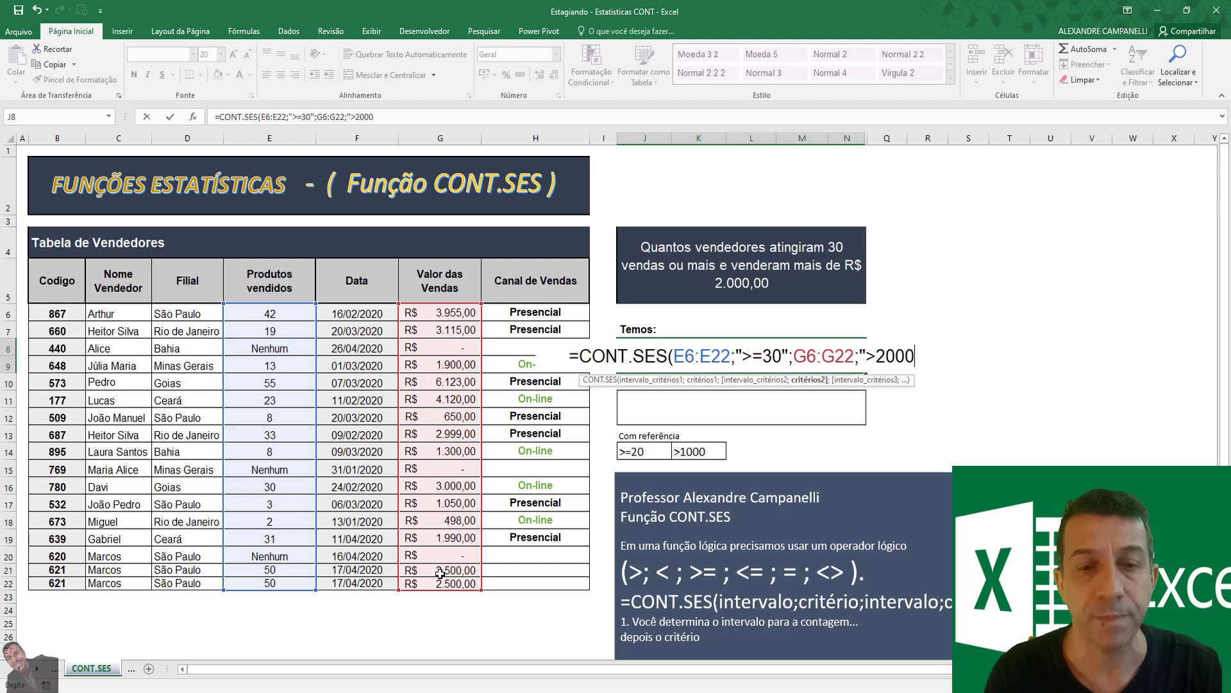
{"action": "type", "text": "\""}
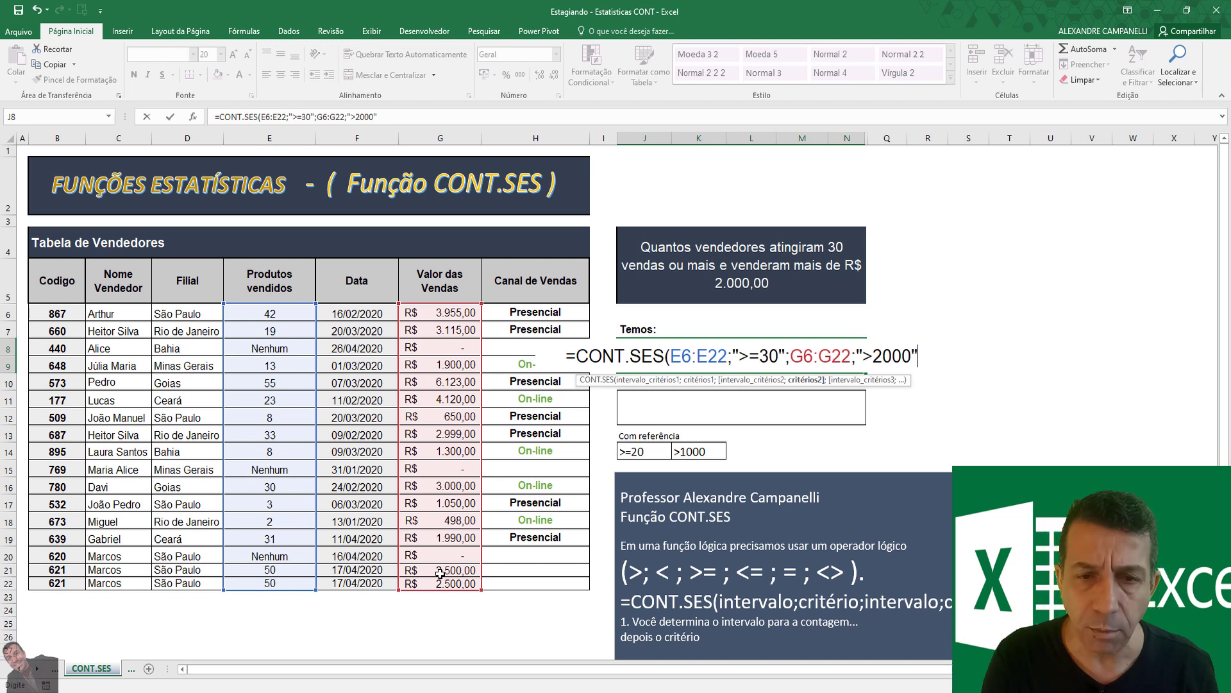
{"action": "type", "text": ")"}
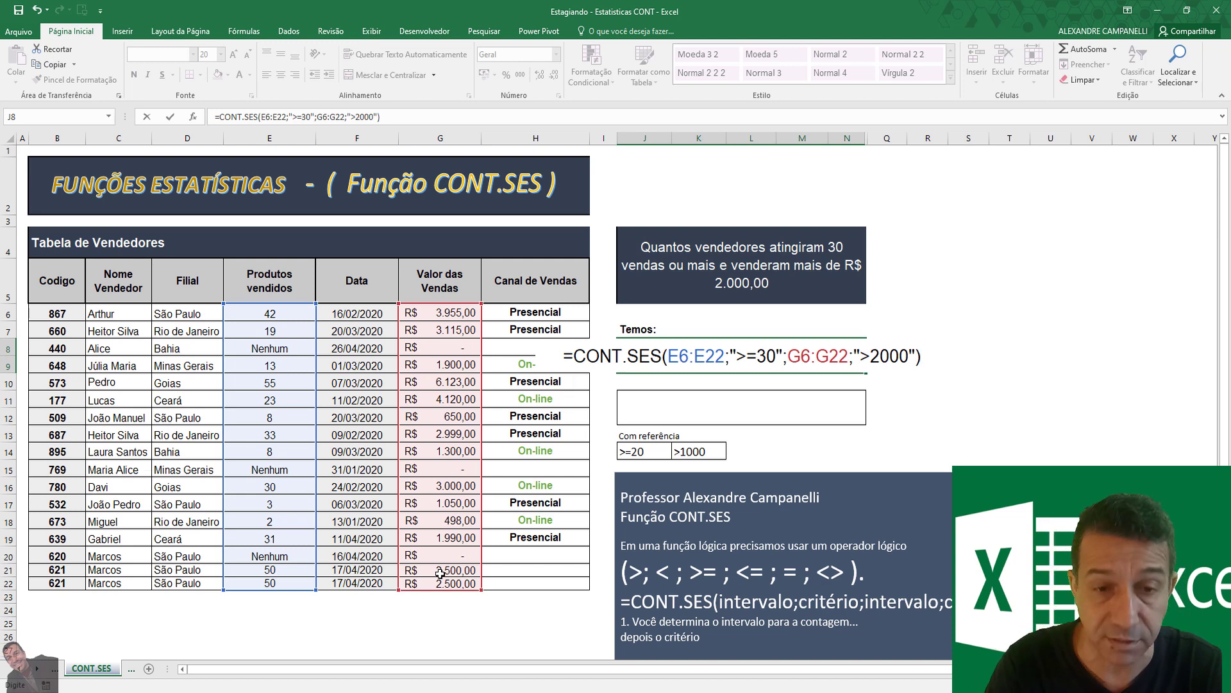
{"action": "key", "text": "Return"}
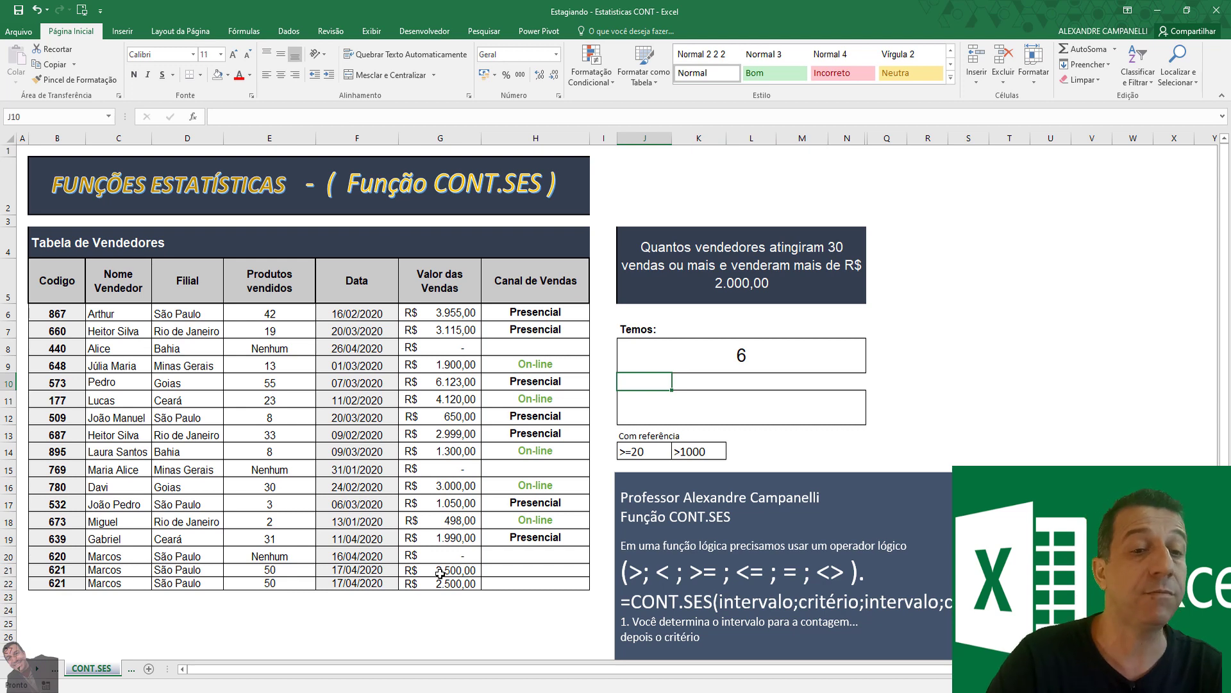
{"action": "left_click", "coordinate": [782, 356]}
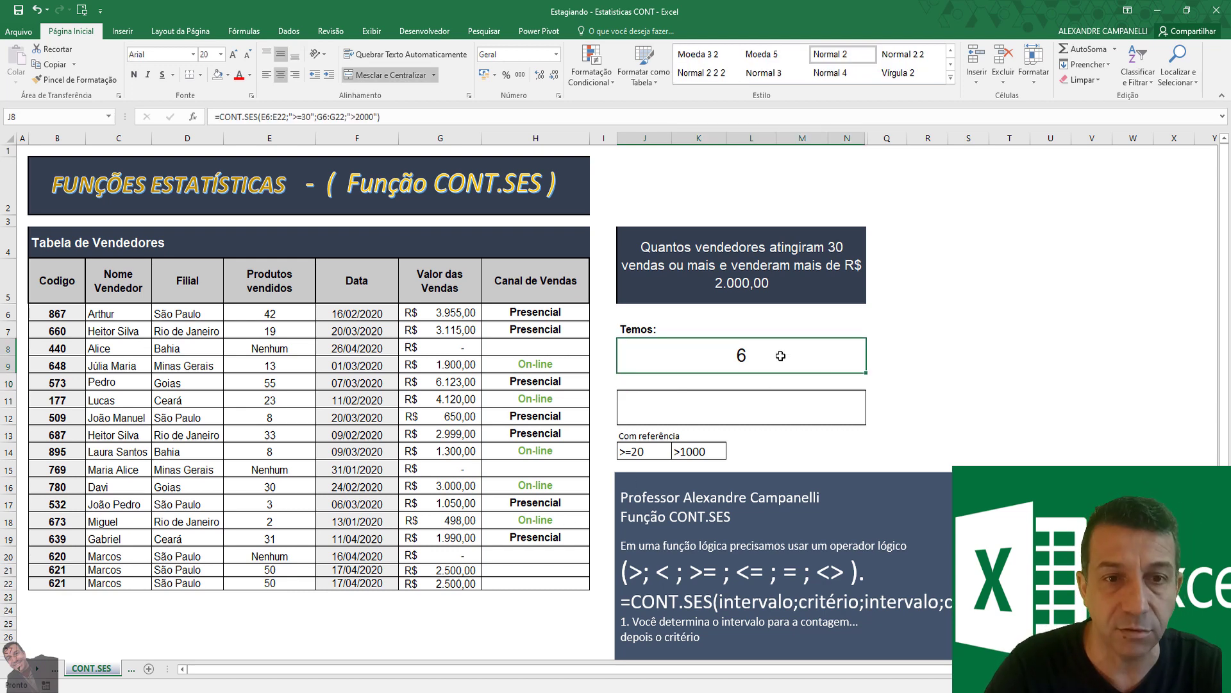
{"action": "double_click", "coordinate": [744, 356]}
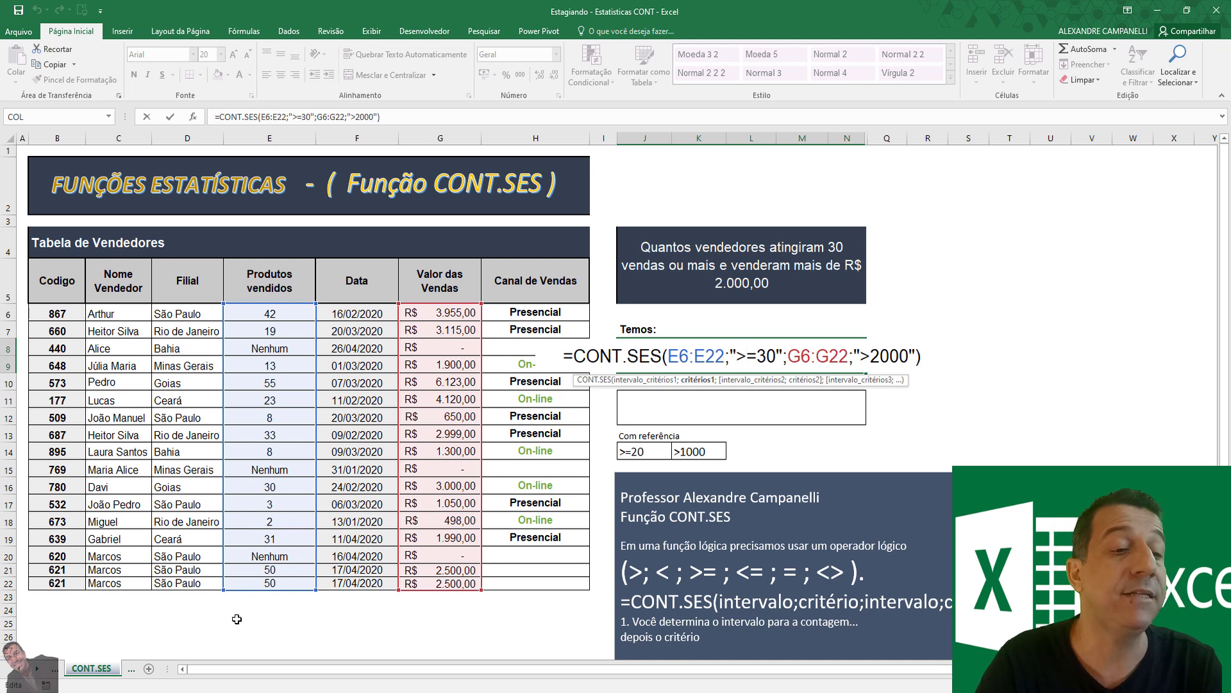
{"action": "left_click", "coordinate": [914, 308]}
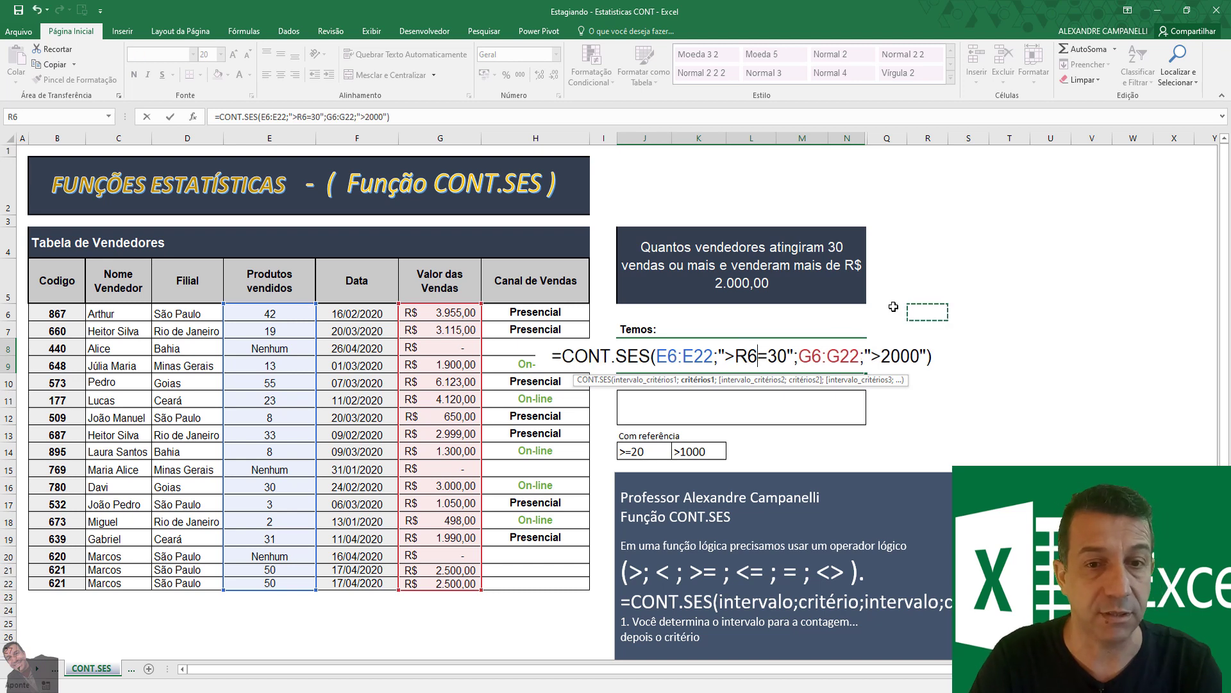
{"action": "key", "text": "Return"}
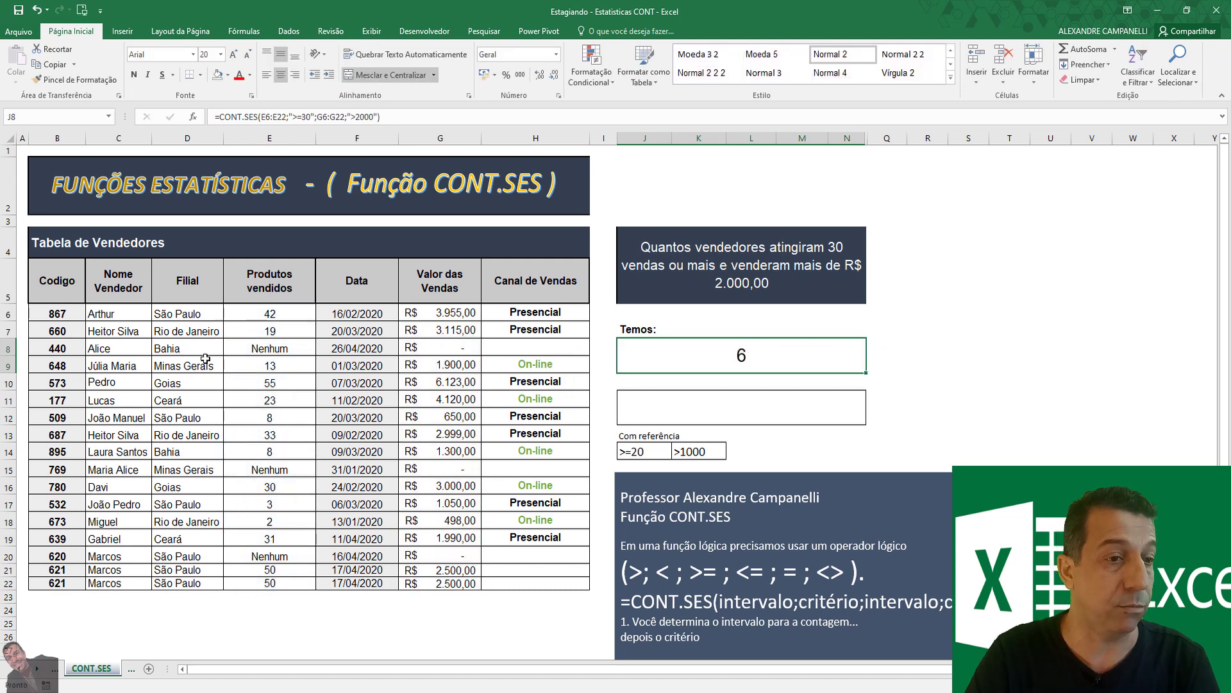
- Examine the empty rows below the seller table where new records could be added
{"action": "left_click_drag", "start_coordinate": [217, 339], "coordinate": [221, 400]}
{"action": "scroll", "coordinate": [281, 479], "scroll_direction": "down", "scroll_amount": 3}
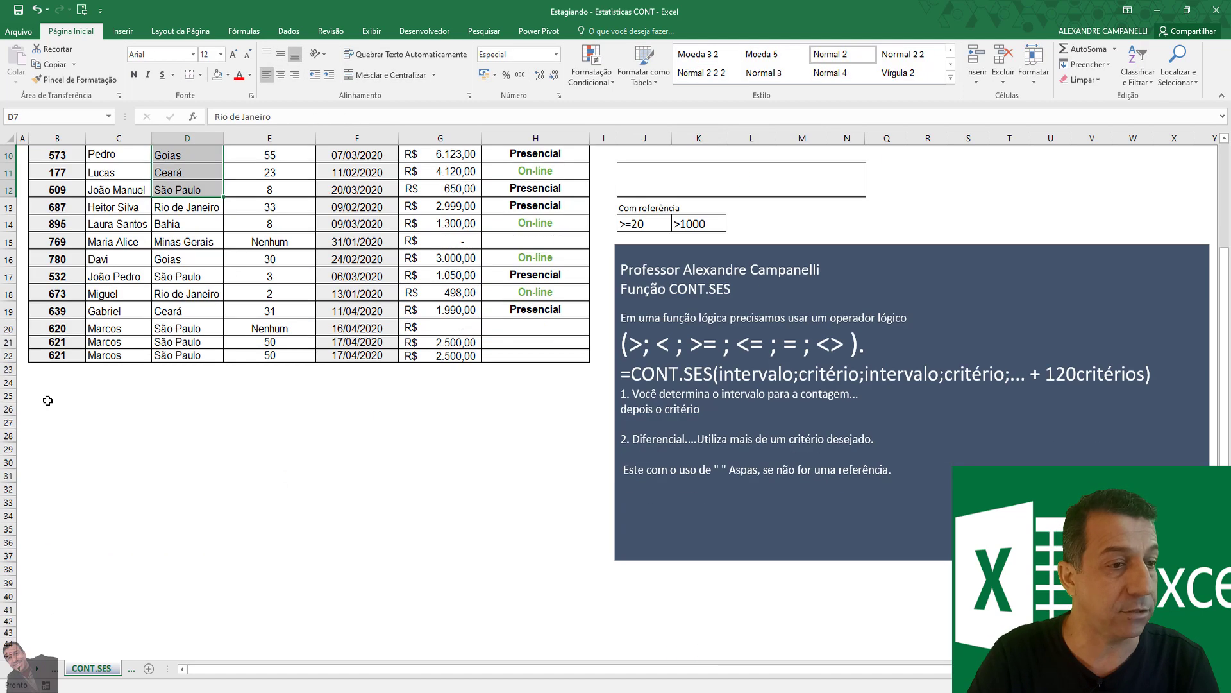
{"action": "left_click_drag", "start_coordinate": [48, 395], "coordinate": [558, 602]}
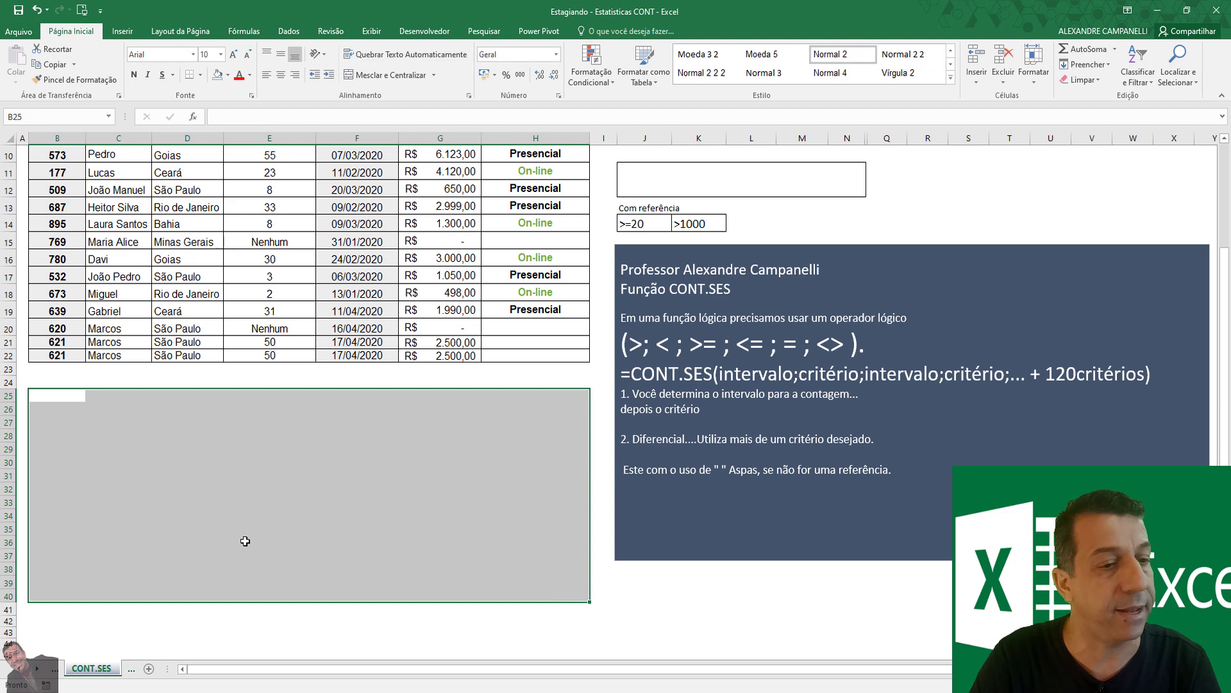
{"action": "scroll", "coordinate": [187, 494], "scroll_direction": "down", "scroll_amount": 3}
{"action": "left_click_drag", "start_coordinate": [102, 487], "coordinate": [573, 620]}
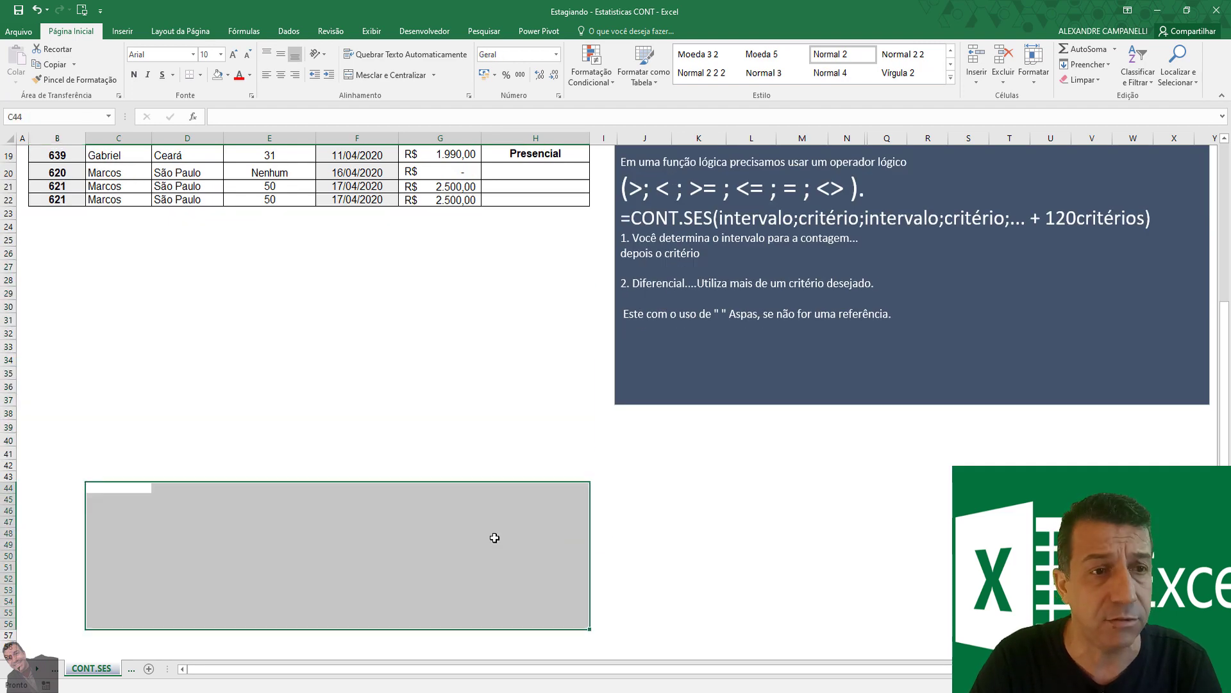
{"action": "scroll", "coordinate": [494, 537], "scroll_direction": "up", "scroll_amount": 6}
{"action": "left_click", "coordinate": [496, 517]}
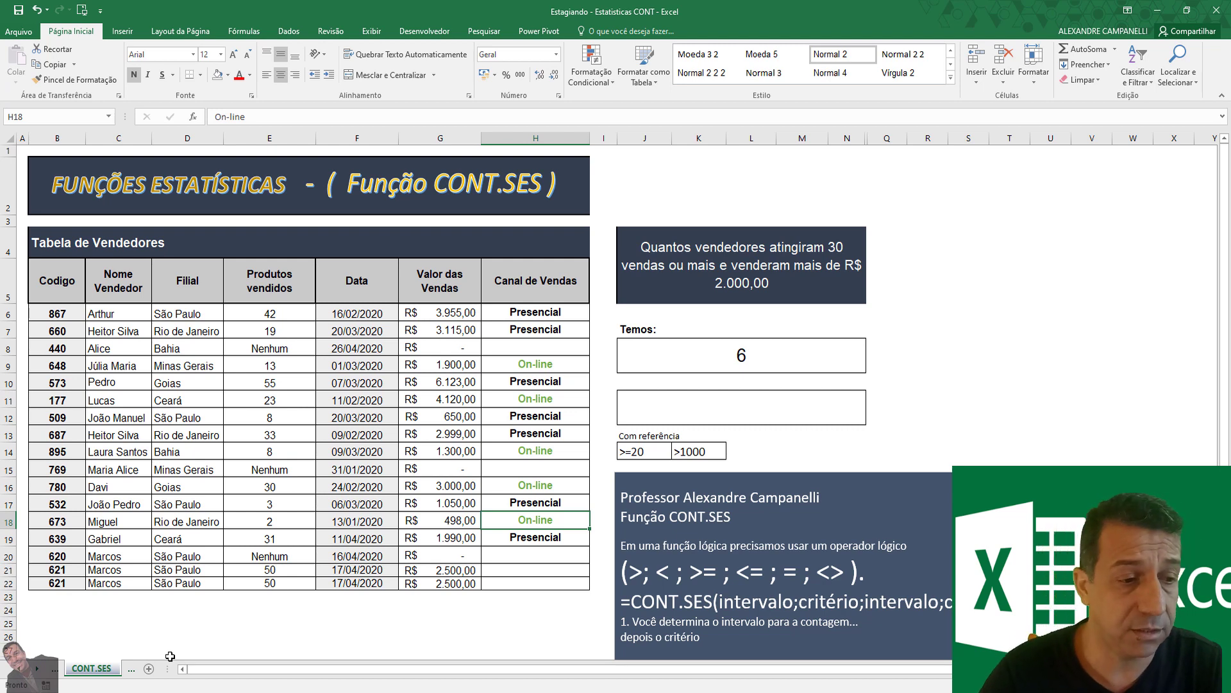
- Replace the first criteria range in the J8 formula with the whole products sold column as an absolute reference, $E:$E
{"action": "left_click", "coordinate": [697, 364]}
{"action": "double_click", "coordinate": [704, 360]}
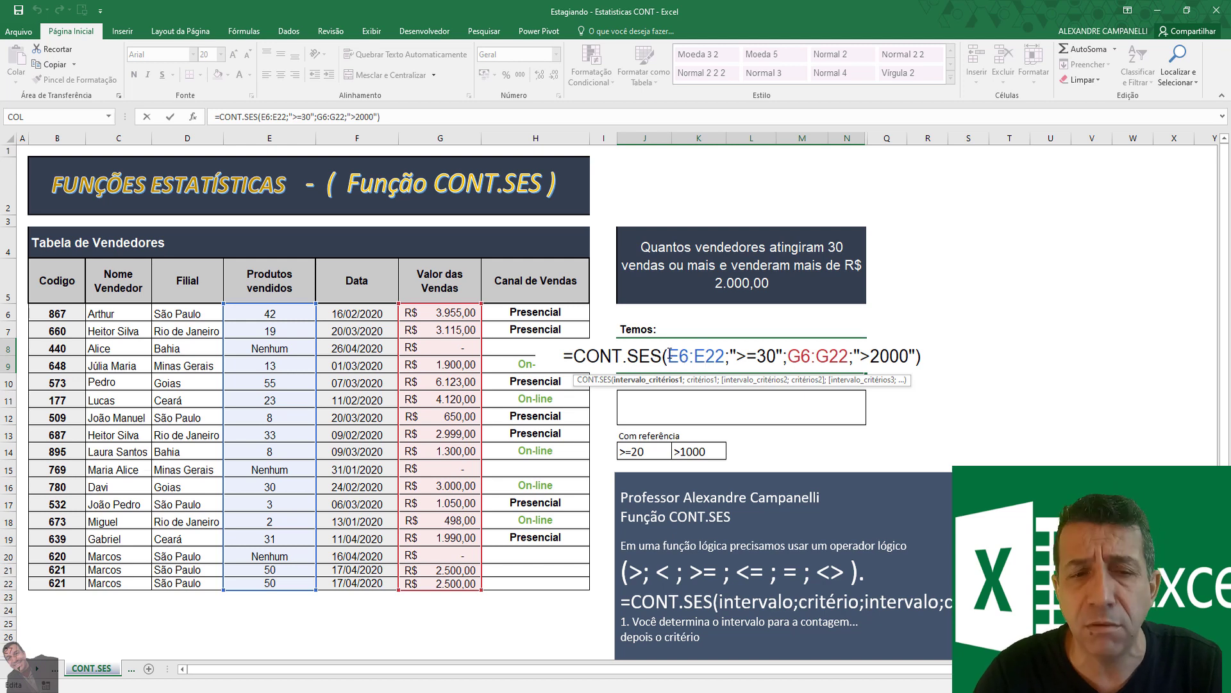
{"action": "left_click_drag", "start_coordinate": [670, 354], "coordinate": [725, 356]}
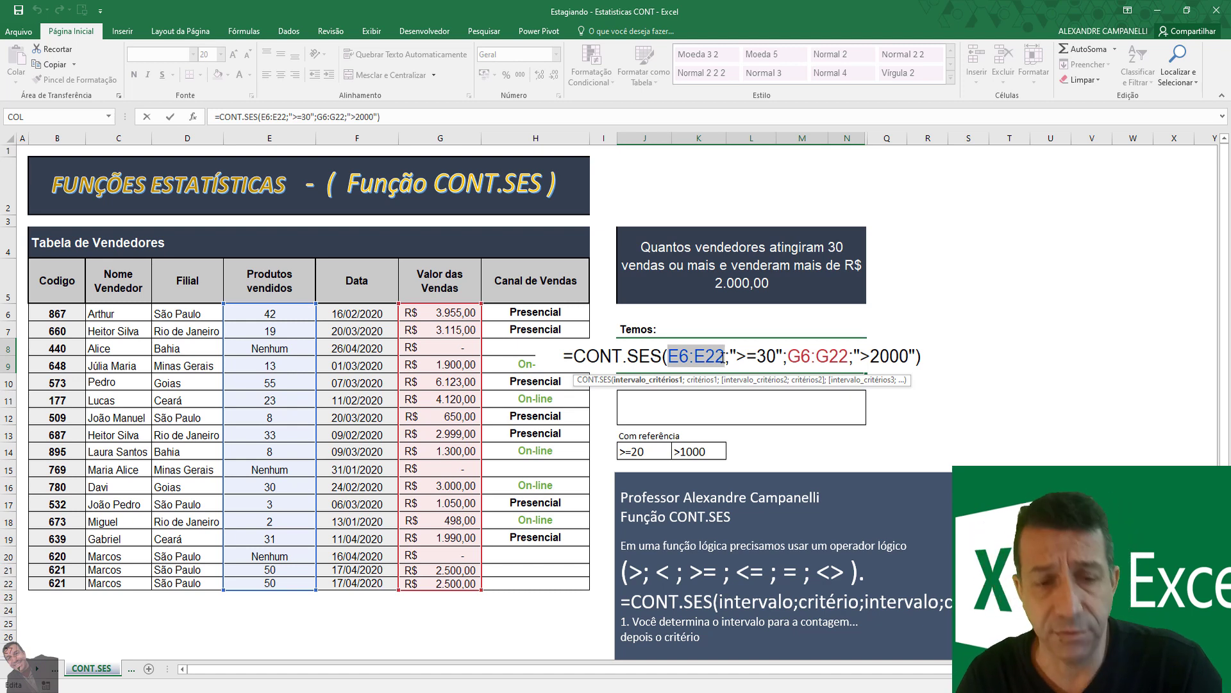
{"action": "left_click", "coordinate": [272, 139]}
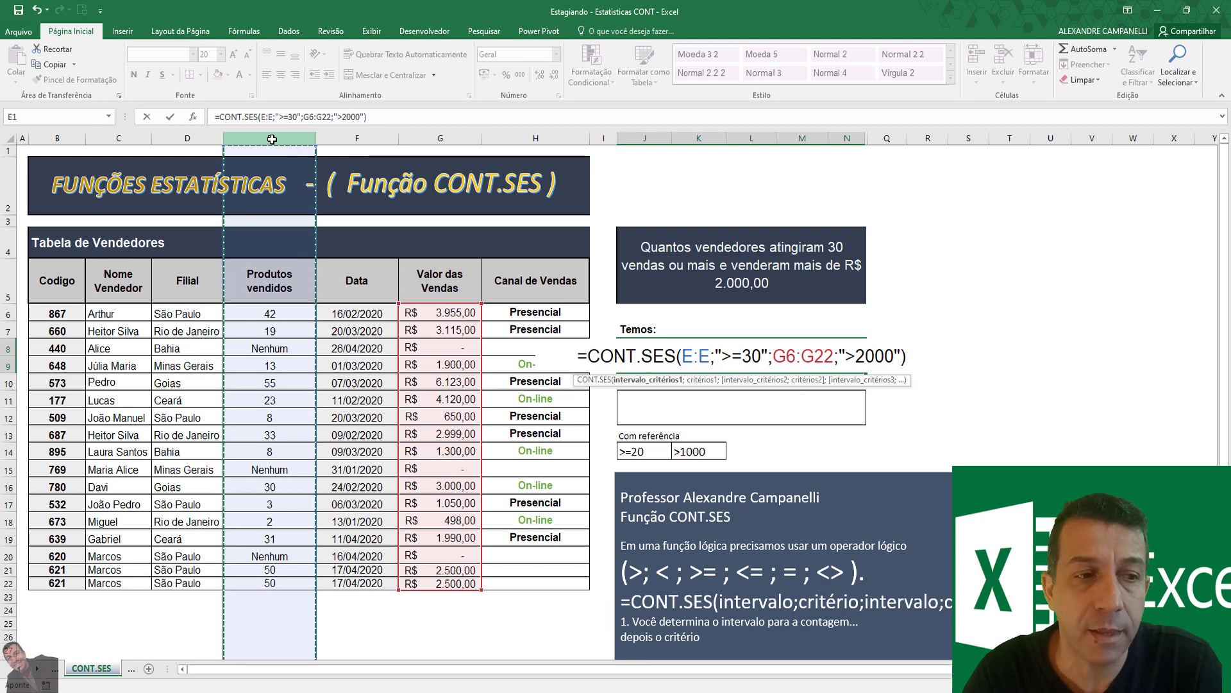
{"action": "key", "text": "F4"}
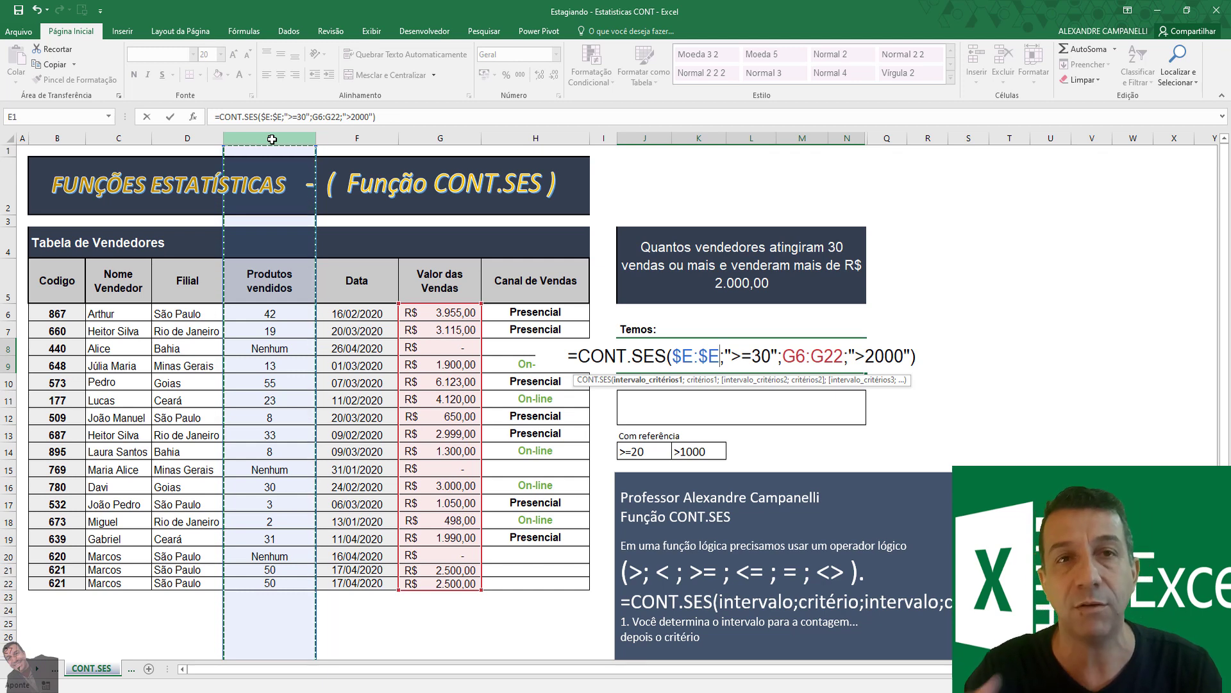
- Replace the formula's second criteria range with the whole sales value column as an absolute reference, $G:$G, and review the finished formula
{"action": "left_click", "coordinate": [814, 358]}
{"action": "left_click_drag", "start_coordinate": [784, 357], "coordinate": [843, 357]}
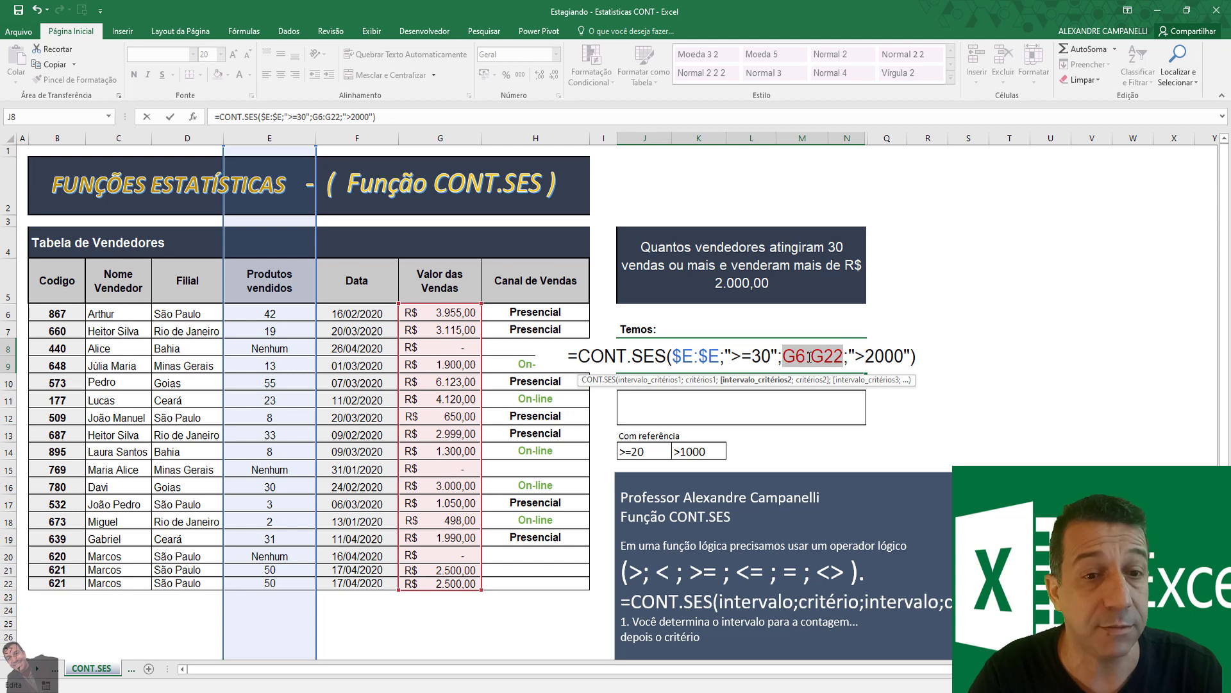
{"action": "left_click", "coordinate": [456, 137]}
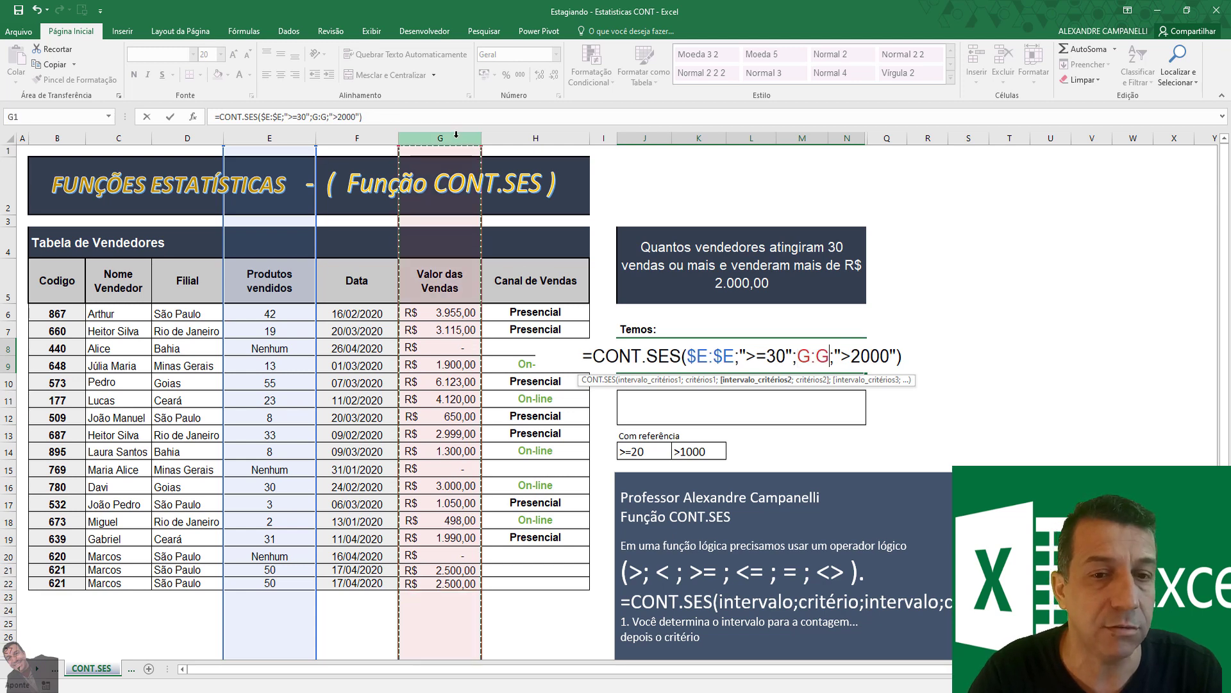
{"action": "key", "text": "F4"}
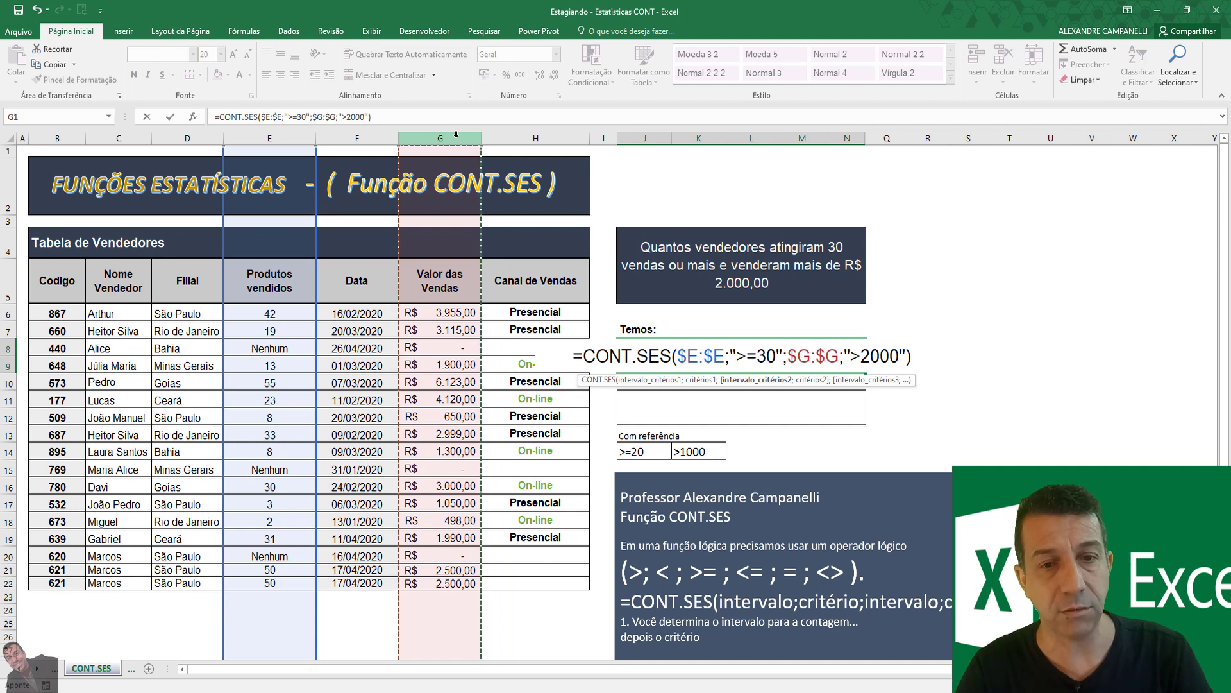
{"action": "key", "text": "Return"}
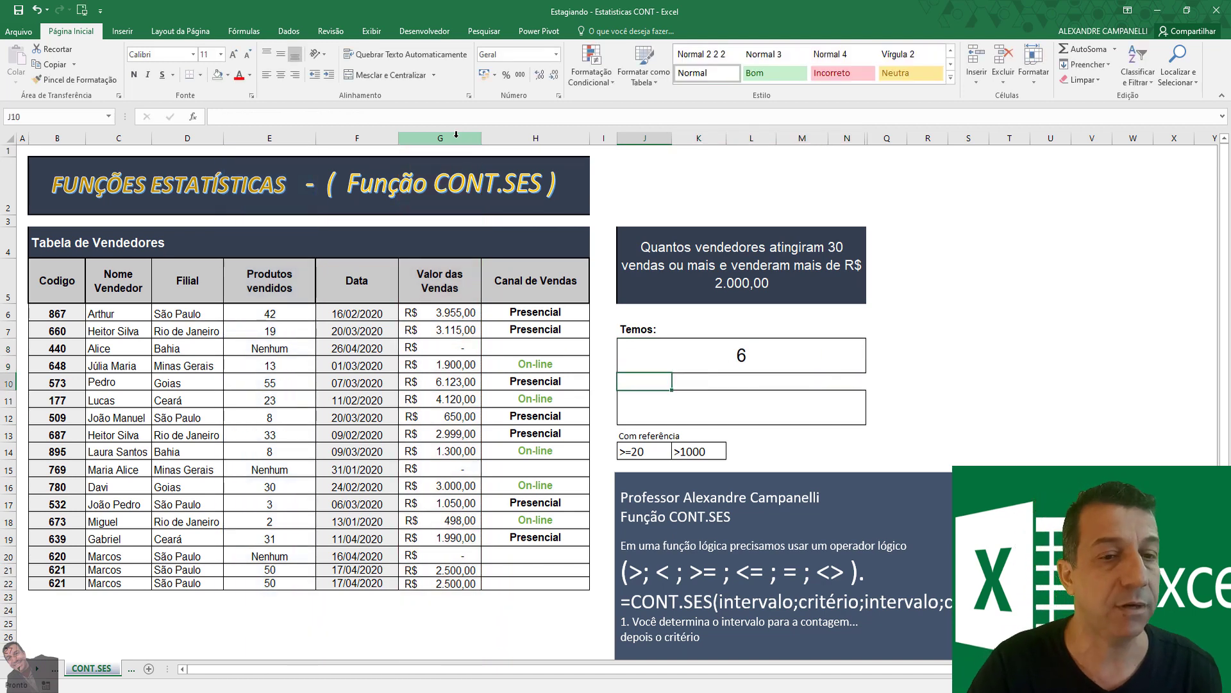
{"action": "double_click", "coordinate": [744, 350]}
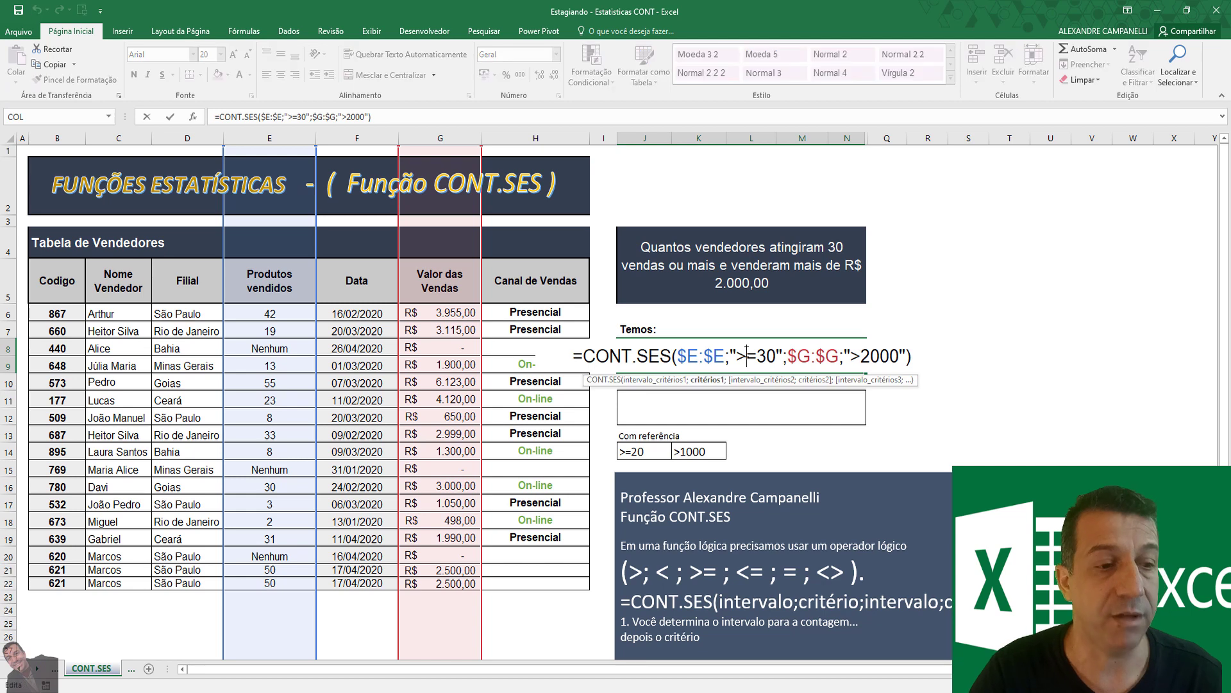
{"action": "key", "text": "Escape"}
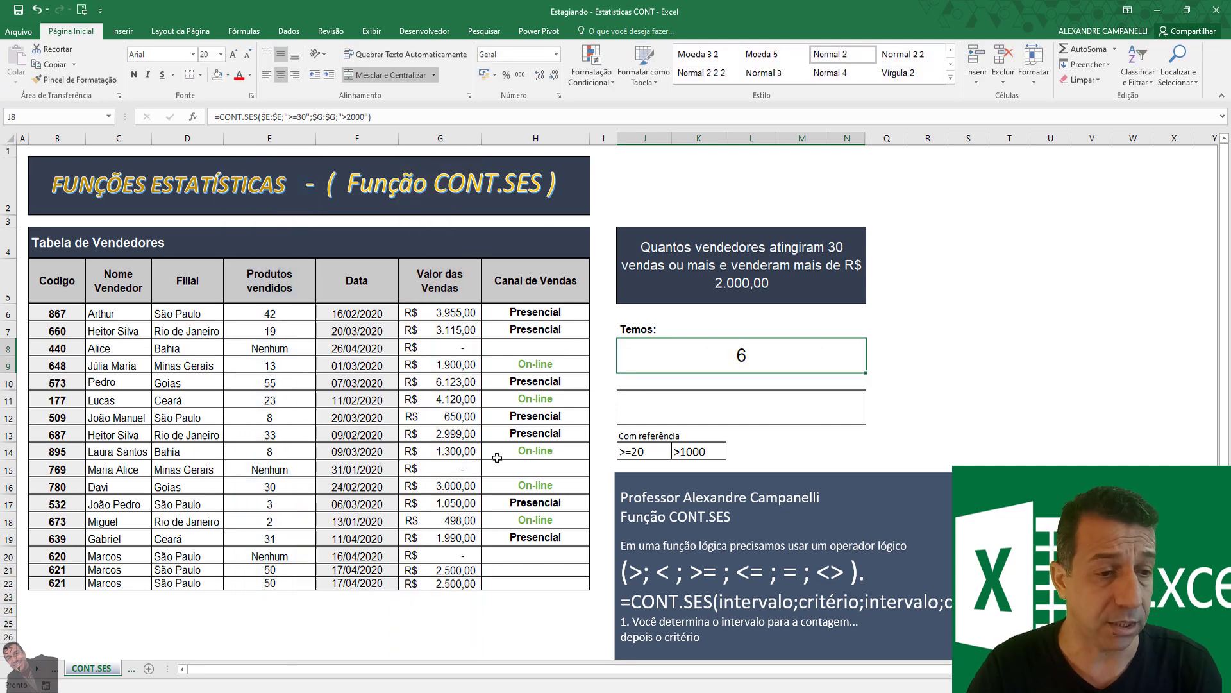
- Copy the seller table's last record (B22:H22) into the empty row 23 directly below it
{"action": "left_click", "coordinate": [302, 610]}
{"action": "scroll", "coordinate": [159, 579], "scroll_direction": "down", "scroll_amount": 2}
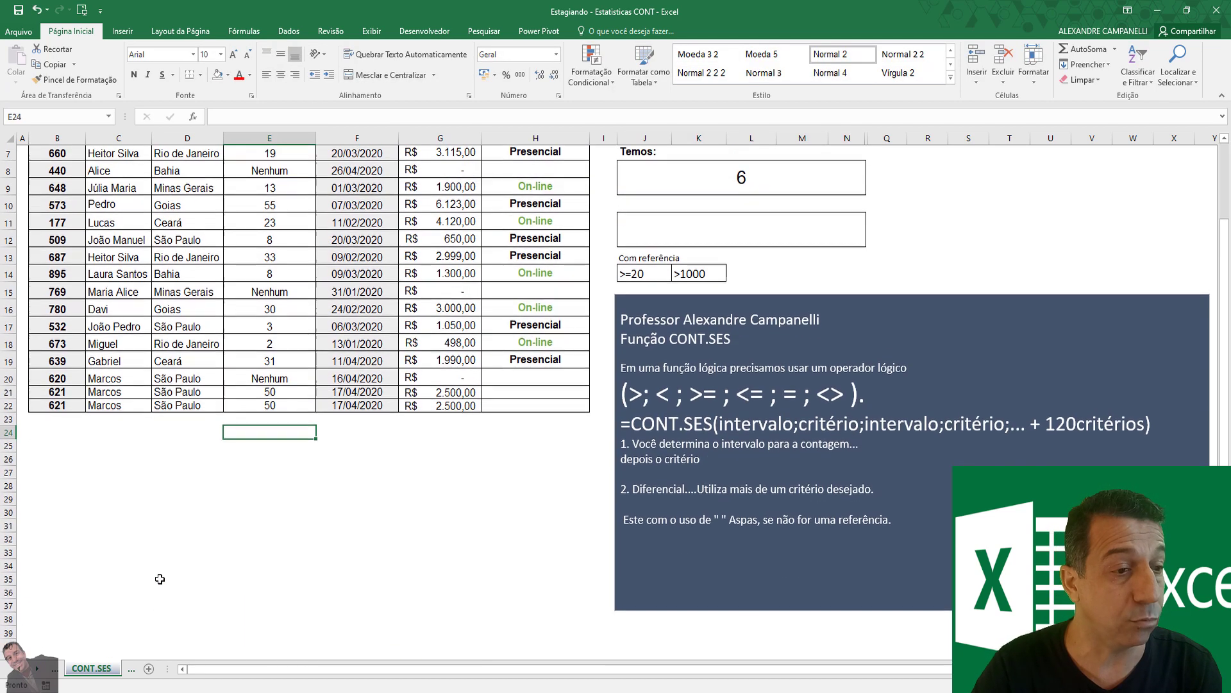
{"action": "left_click_drag", "start_coordinate": [58, 409], "coordinate": [553, 418]}
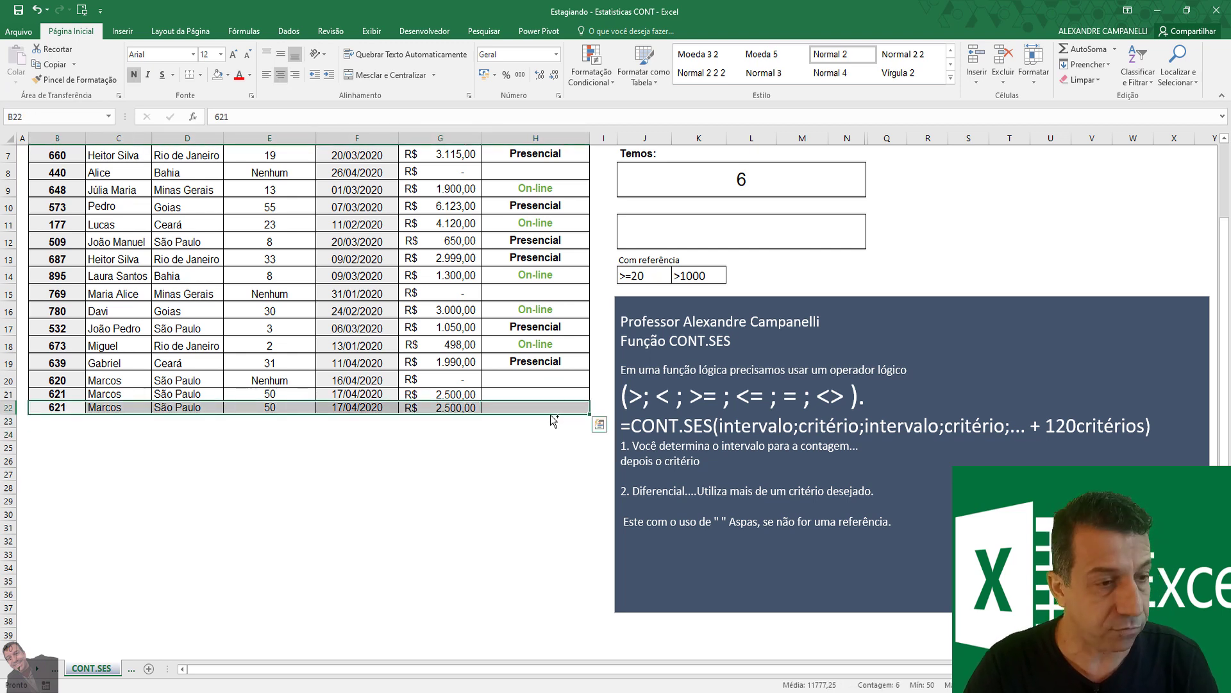
{"action": "key", "text": "ctrl+c"}
{"action": "left_click", "coordinate": [55, 421]}
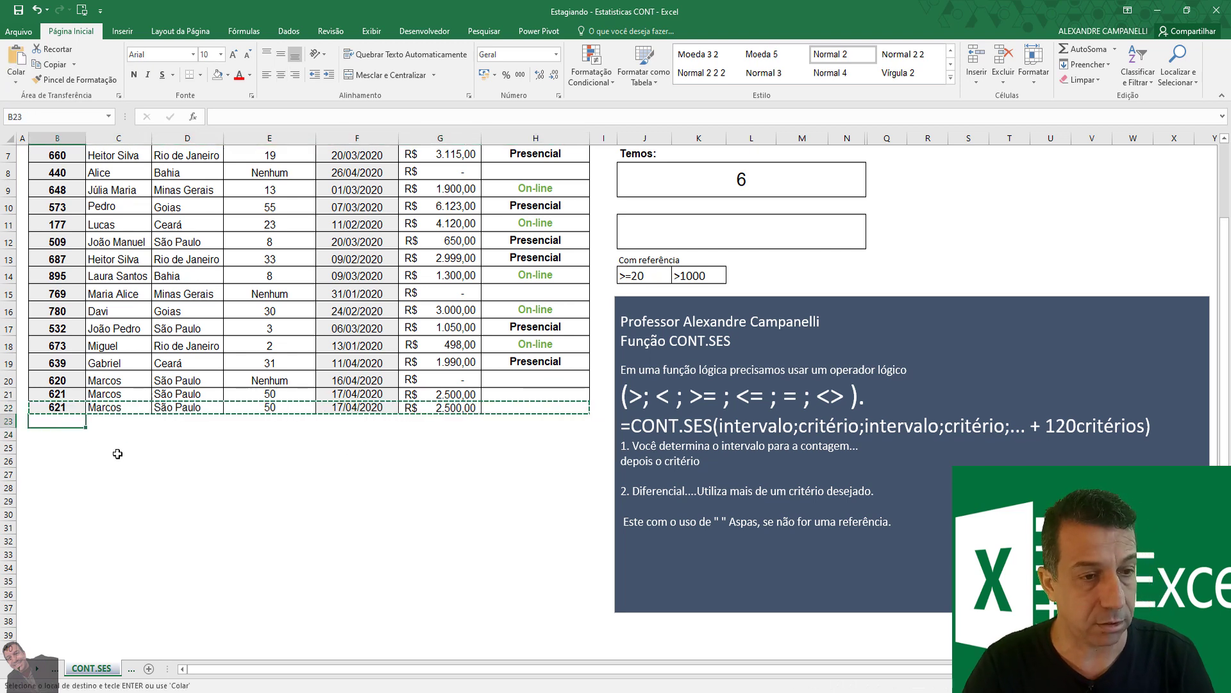
{"action": "key", "text": "ctrl+v"}
{"action": "scroll", "coordinate": [178, 467], "scroll_direction": "up", "scroll_amount": 2}
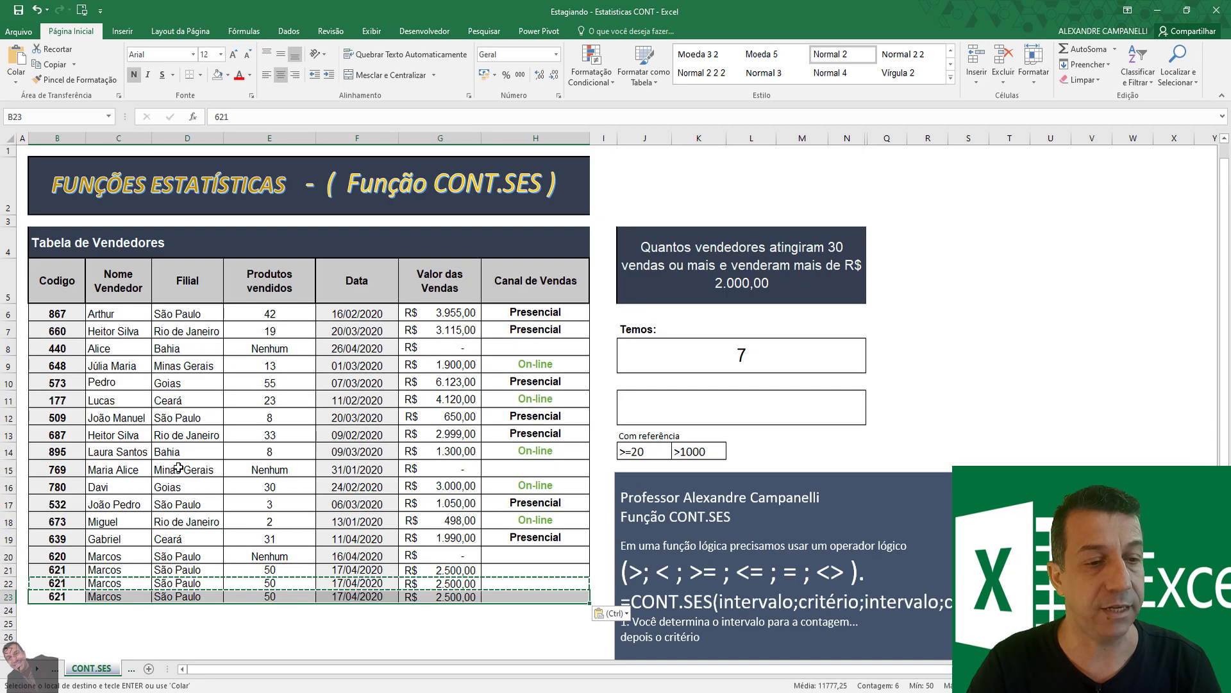
- Set the products sold in row 22 of the seller table (E22) to 47
{"action": "left_click", "coordinate": [270, 504]}
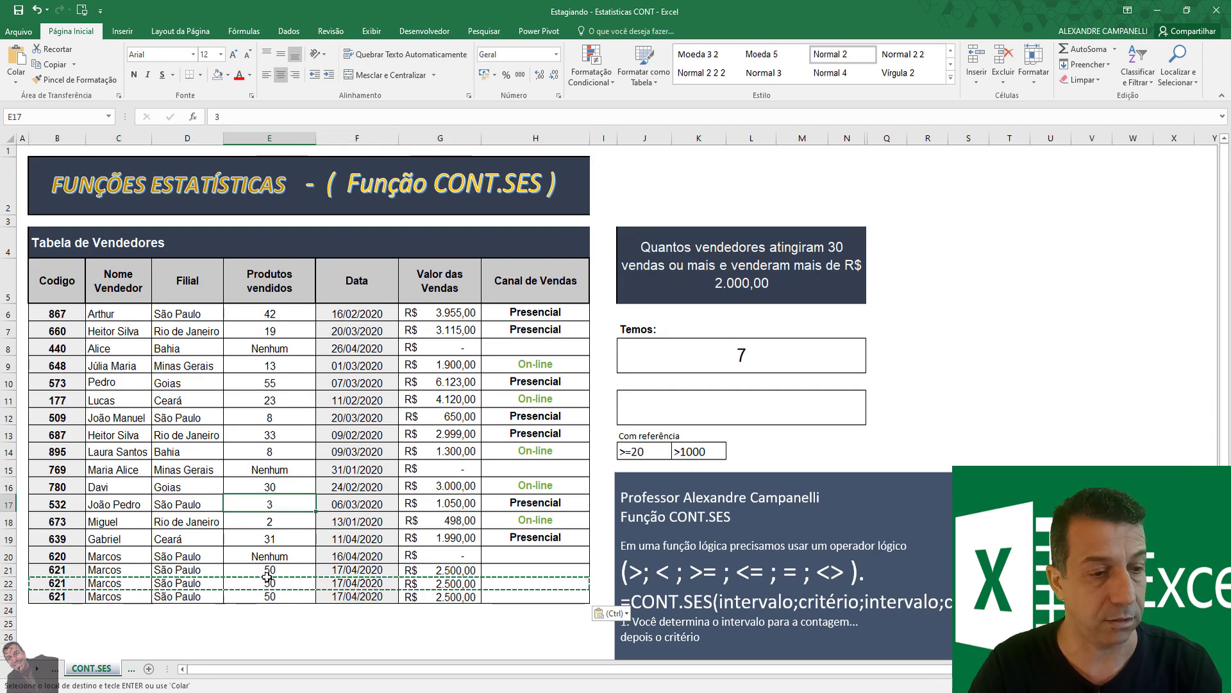
{"action": "key", "text": "Escape"}
{"action": "left_click", "coordinate": [267, 583]}
{"action": "type", "text": "47"}
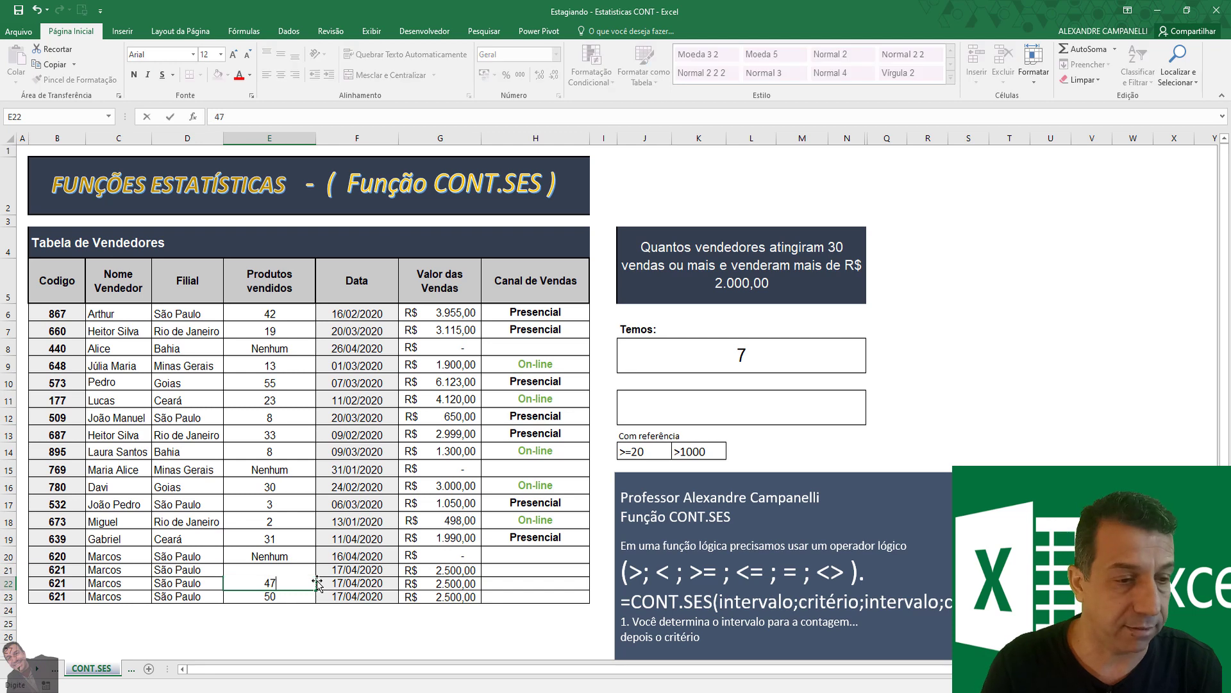
{"action": "key", "text": "Return"}
- Review the J8 formula's whole-column ranges and criteria against the records added at the end of the seller table
{"action": "left_click", "coordinate": [341, 595]}
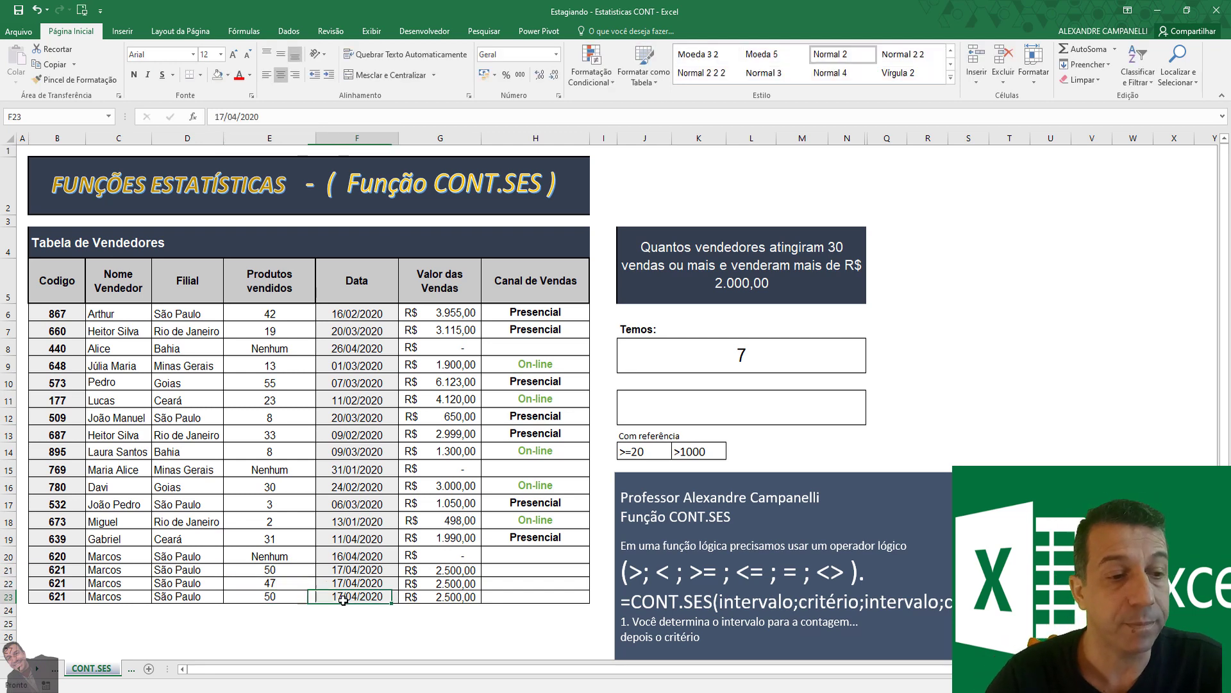
{"action": "double_click", "coordinate": [289, 598]}
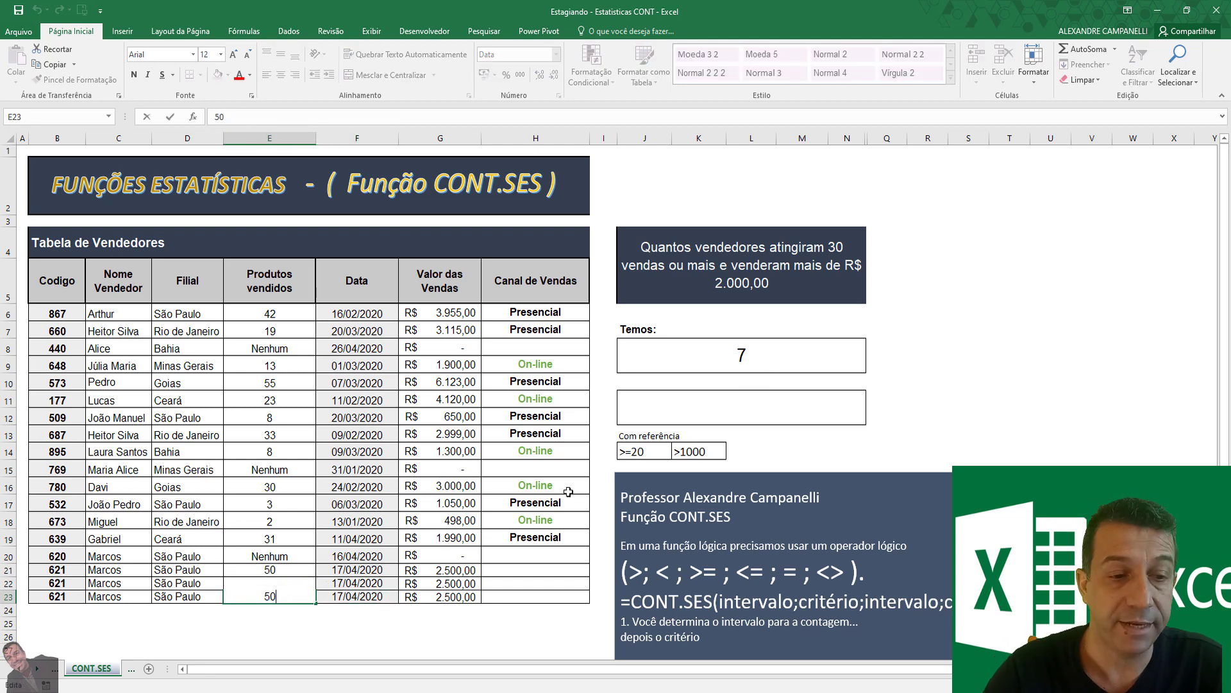
{"action": "left_click", "coordinate": [767, 360]}
{"action": "double_click", "coordinate": [751, 357]}
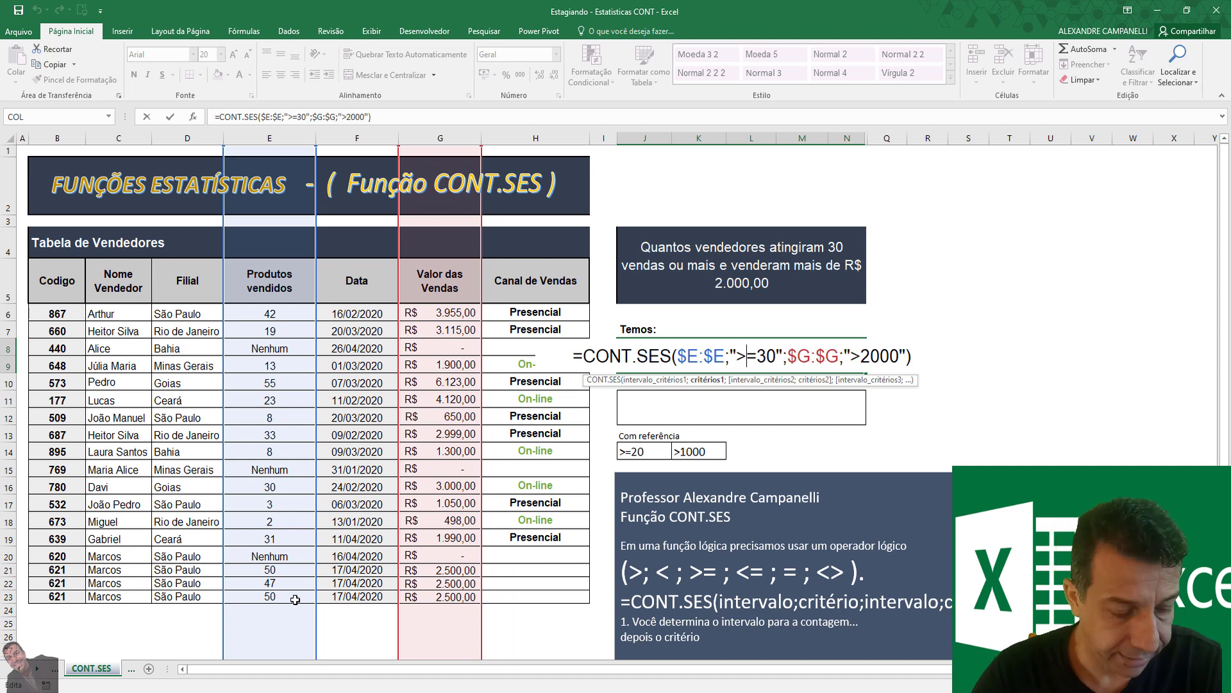
{"action": "key", "text": "ctrl+Return"}
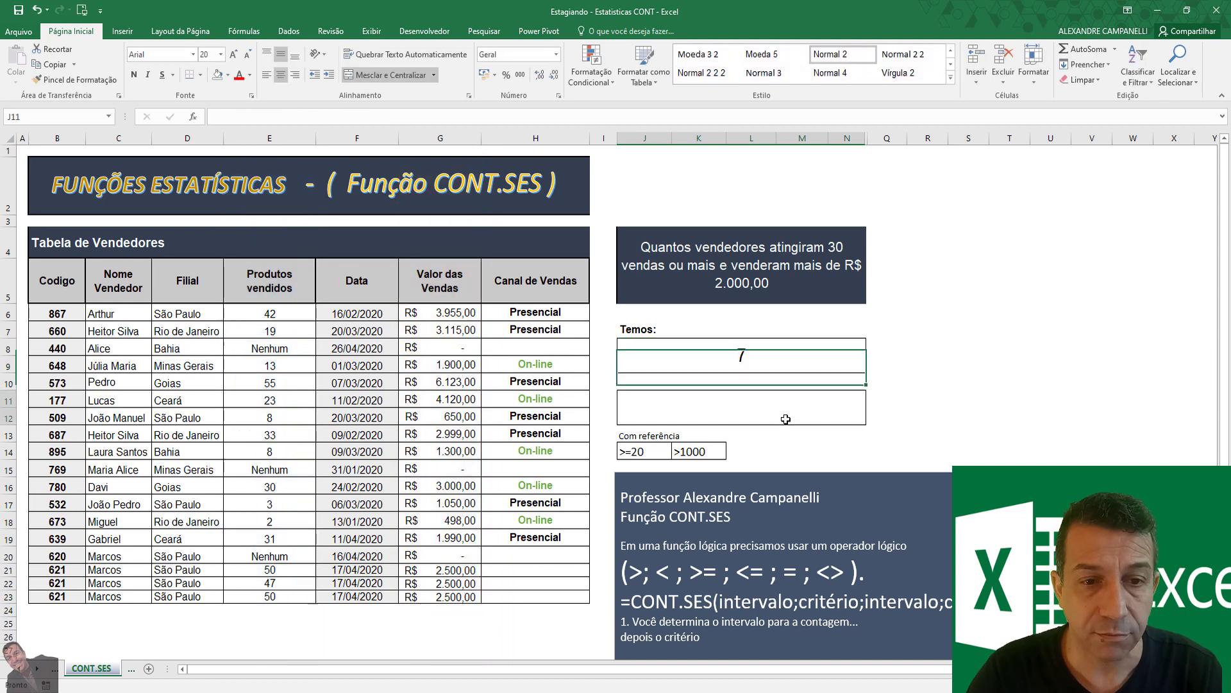
- Enter the label META in L14, beside the reference criteria, and fill that cell with yellow
{"action": "left_click", "coordinate": [785, 420]}
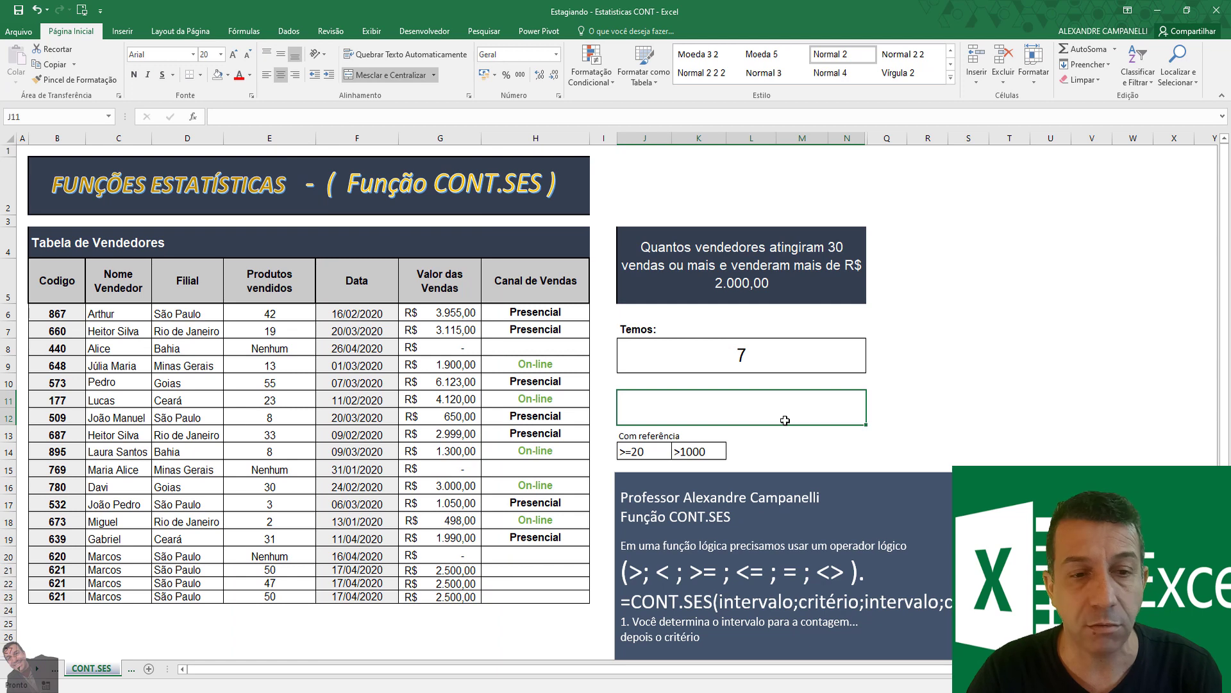
{"action": "left_click", "coordinate": [775, 453]}
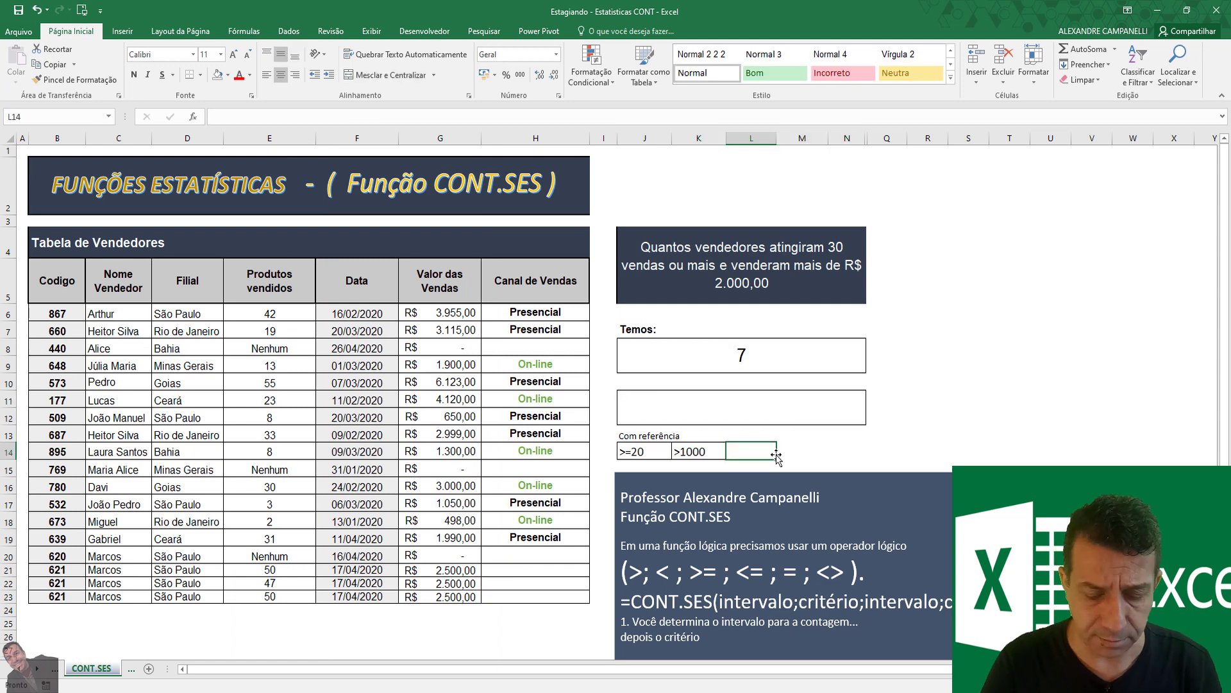
{"action": "type", "text": "M"}
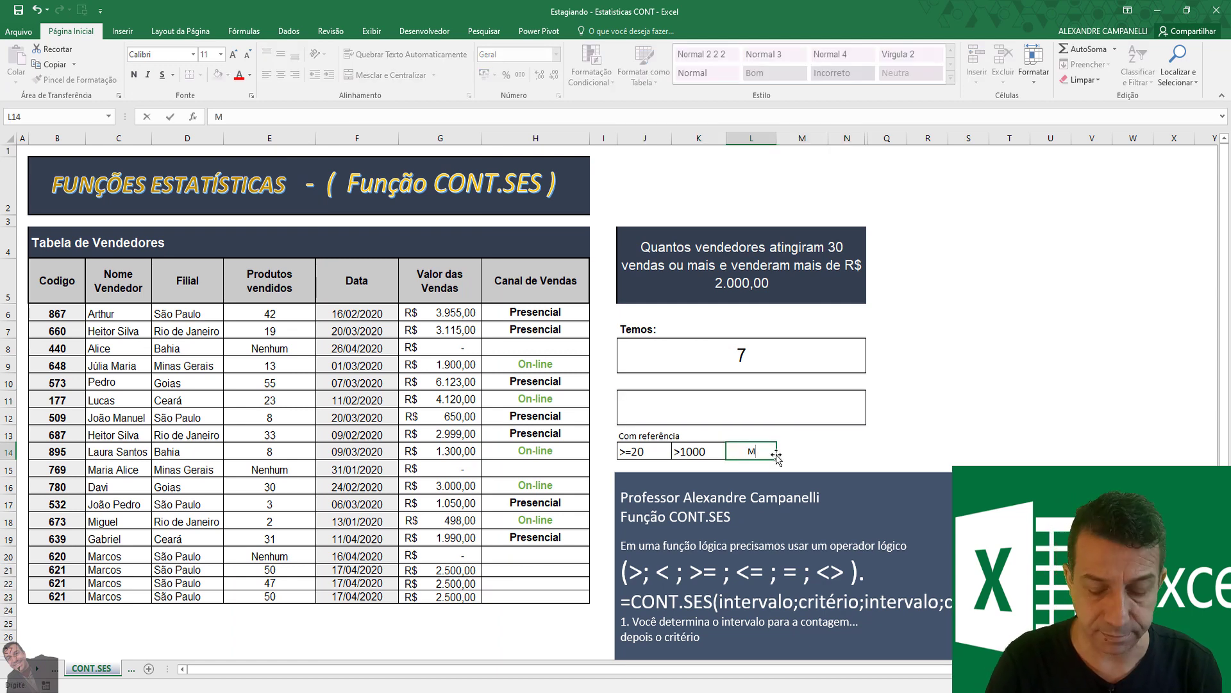
{"action": "type", "text": "ETA"}
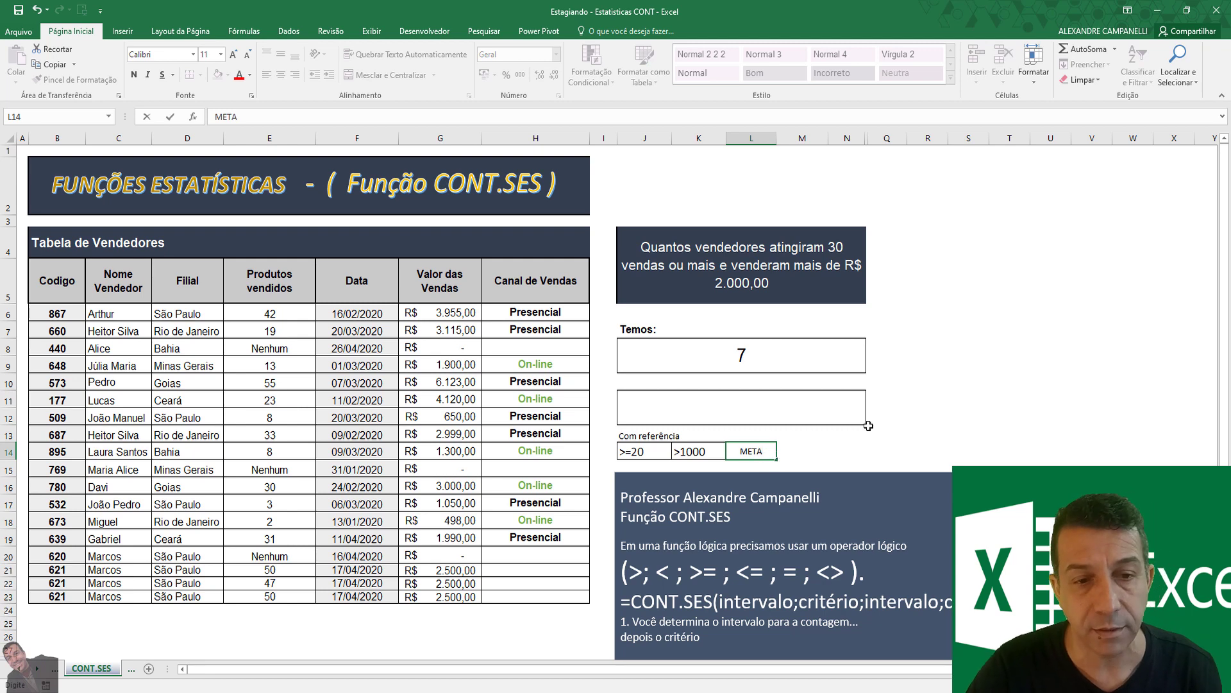
{"action": "key", "text": "ctrl+Return"}
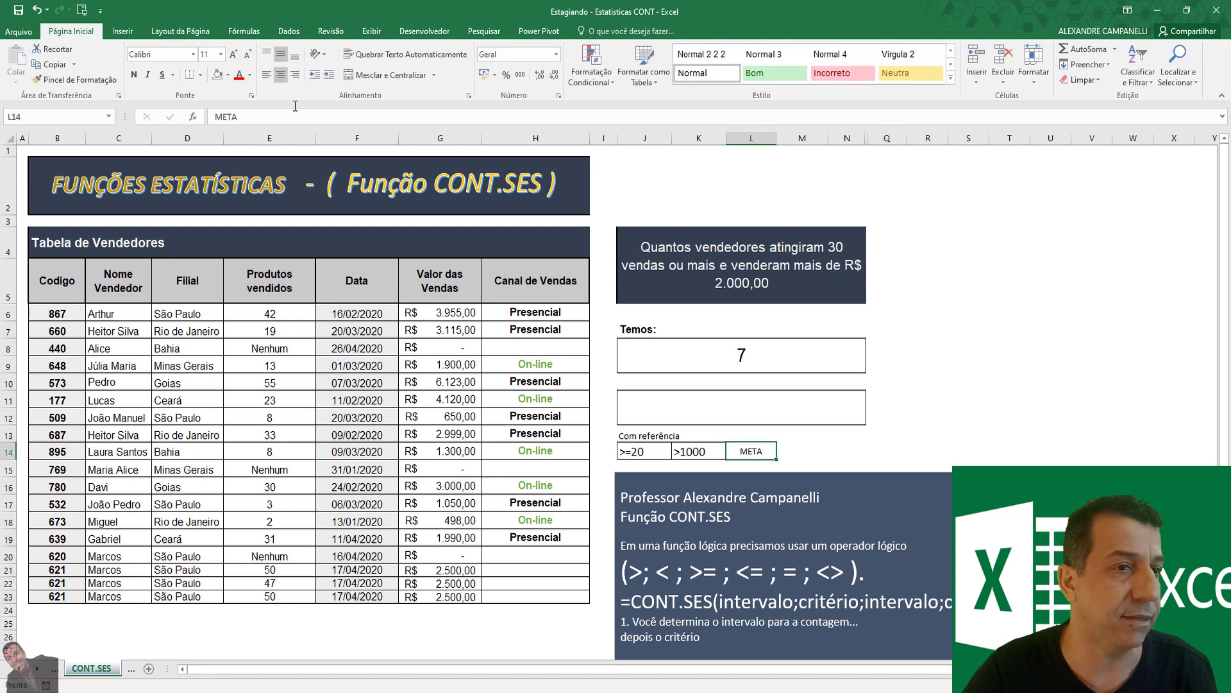
{"action": "left_click", "coordinate": [227, 74]}
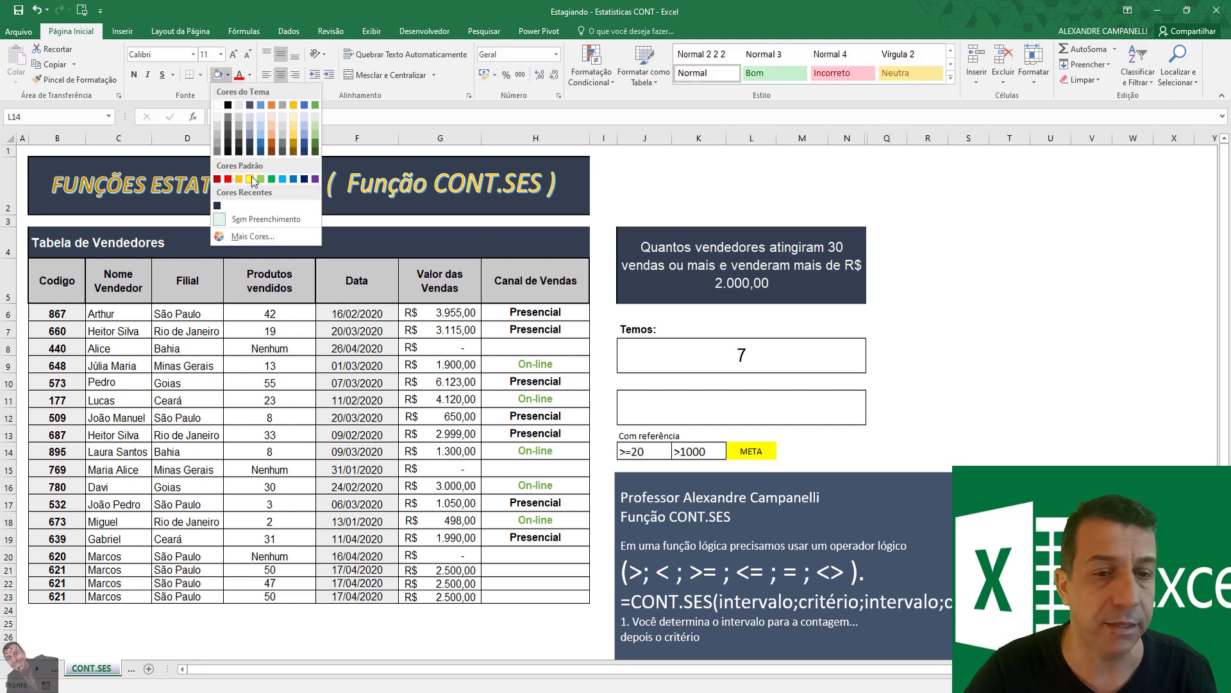
{"action": "left_click", "coordinate": [249, 178]}
- Start a CONT.SES formula in J11 with the whole products sold column $E:$E as the first range and $J$14 as its criterion
{"action": "left_click", "coordinate": [626, 452]}
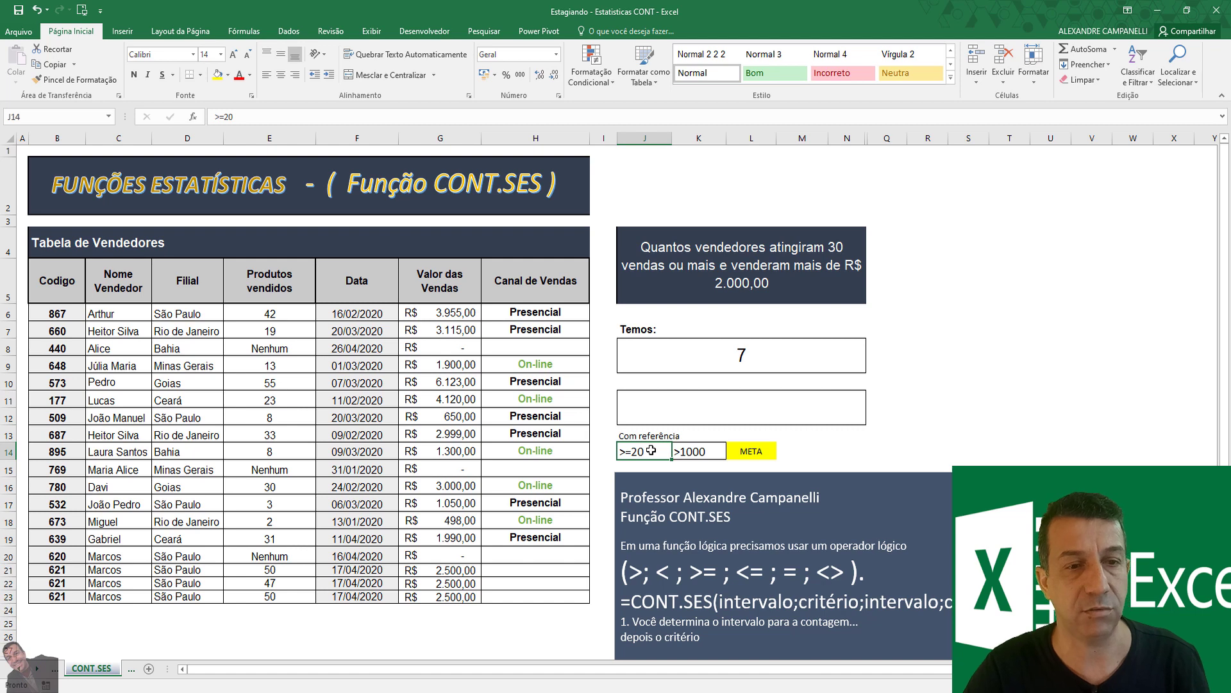
{"action": "left_click", "coordinate": [690, 450]}
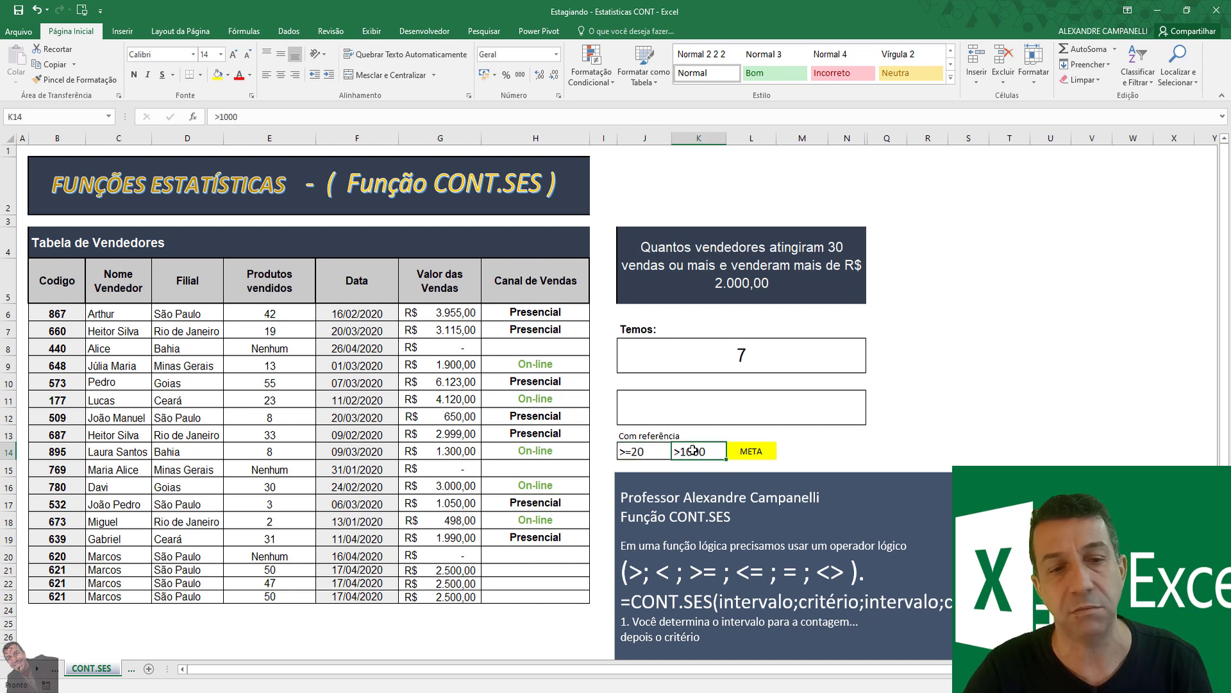
{"action": "left_click", "coordinate": [713, 409]}
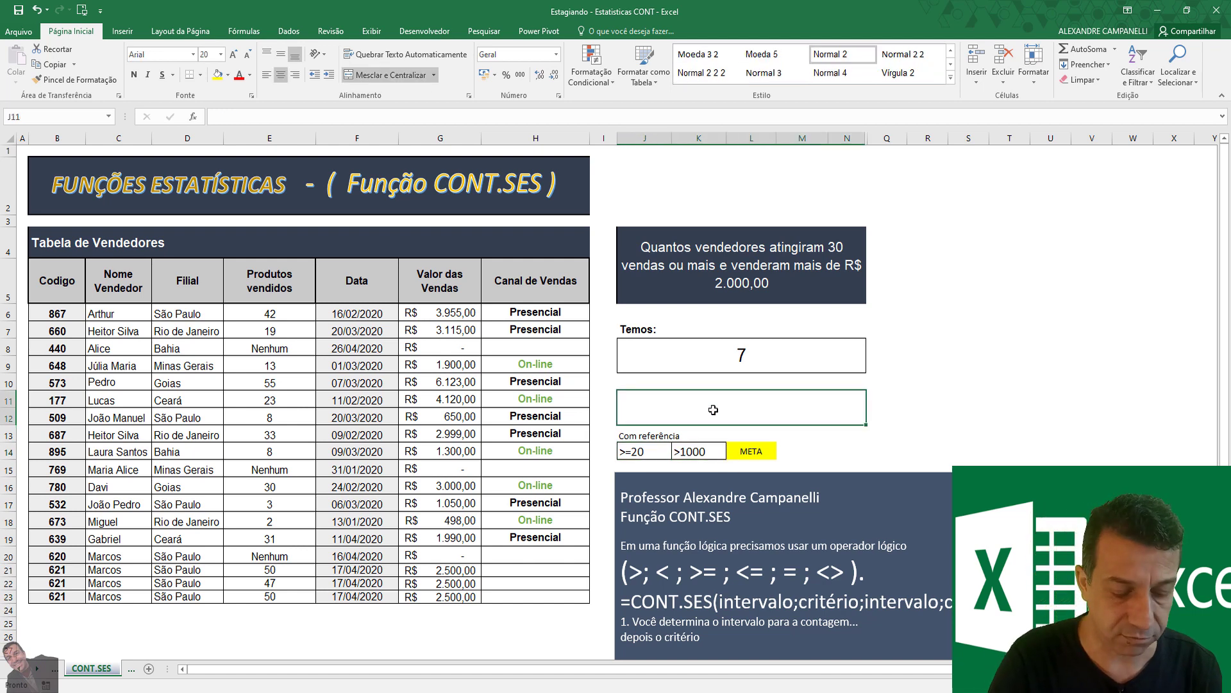
{"action": "type", "text": "=CONT"}
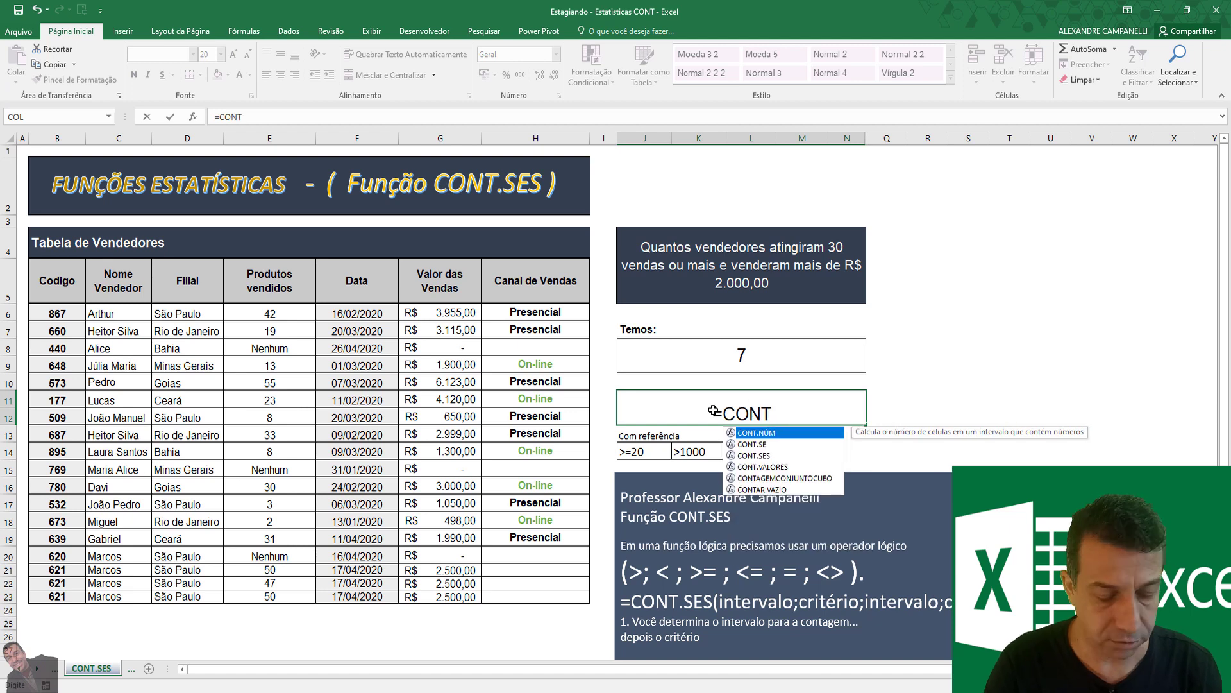
{"action": "type", "text": ".SES("}
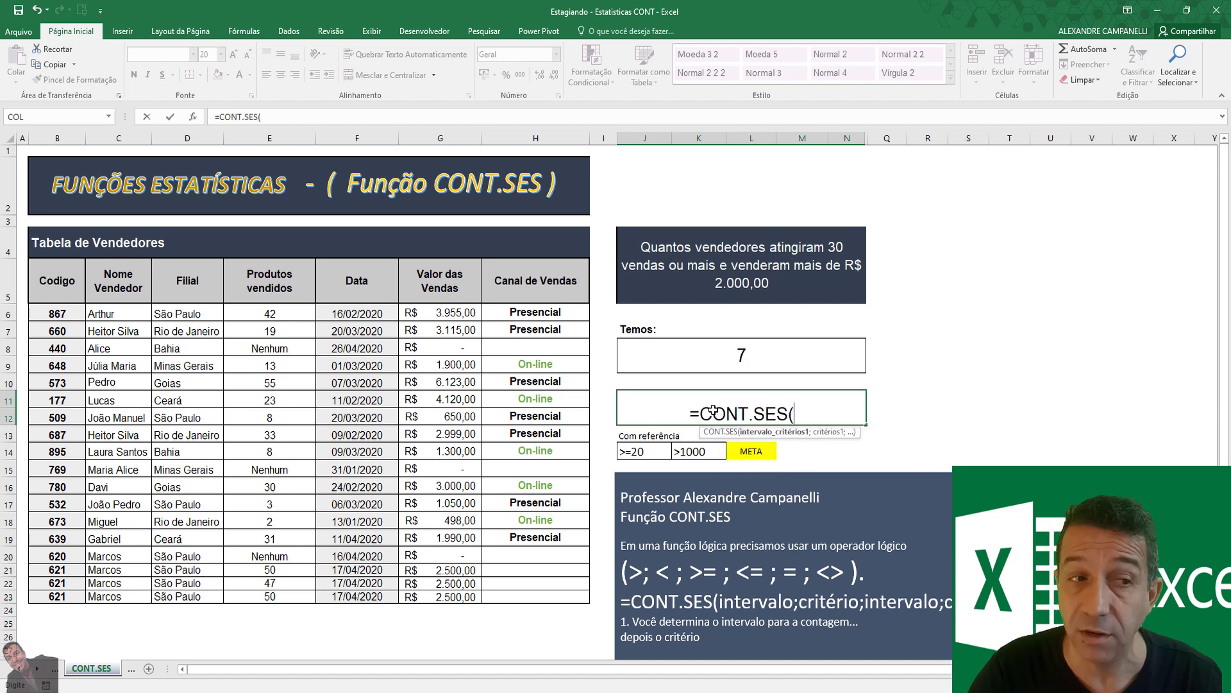
{"action": "left_click", "coordinate": [282, 136]}
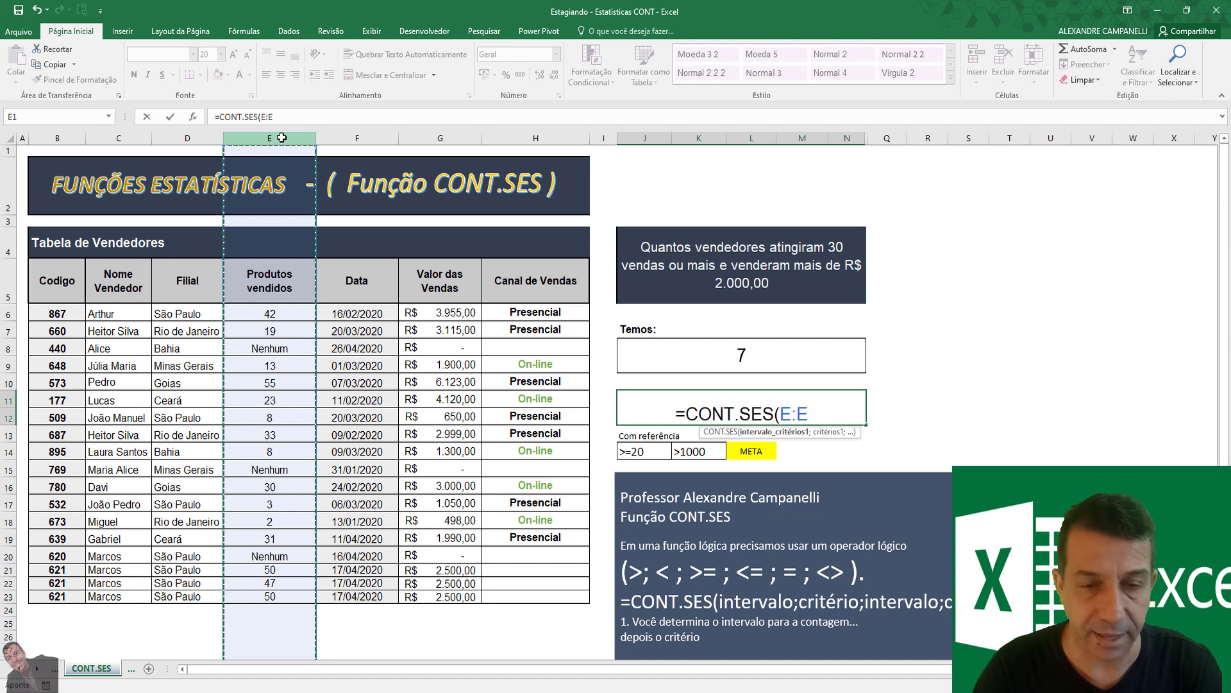
{"action": "key", "text": "F4"}
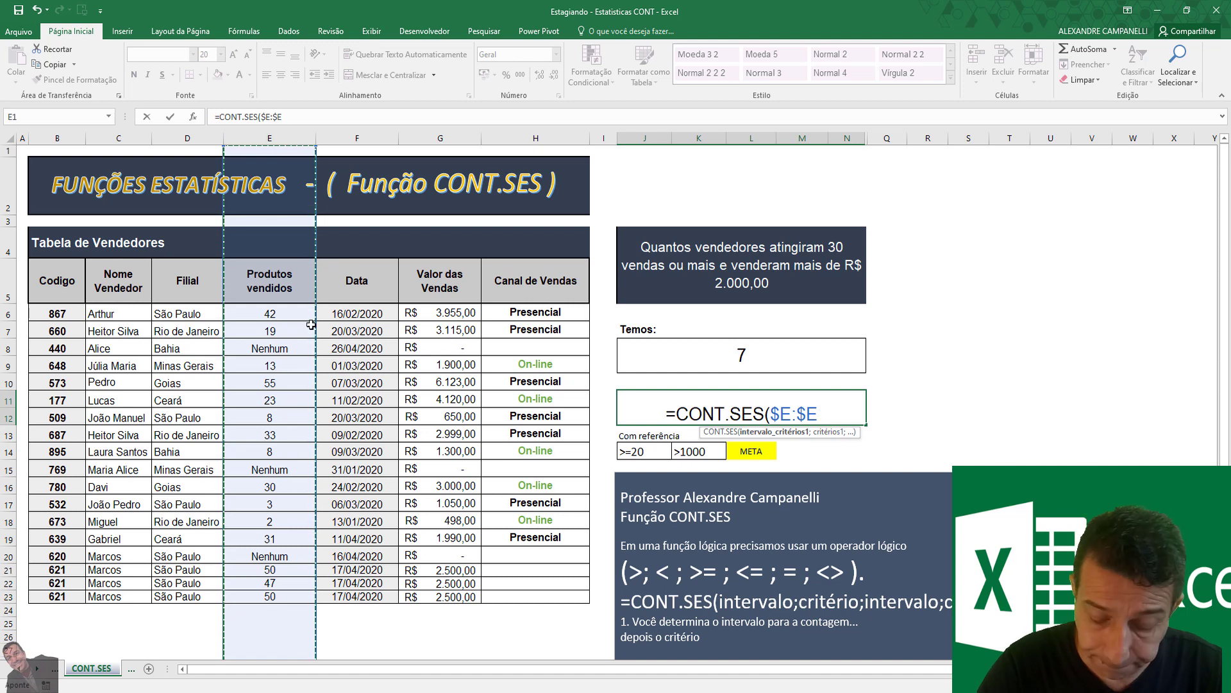
{"action": "type", "text": ";"}
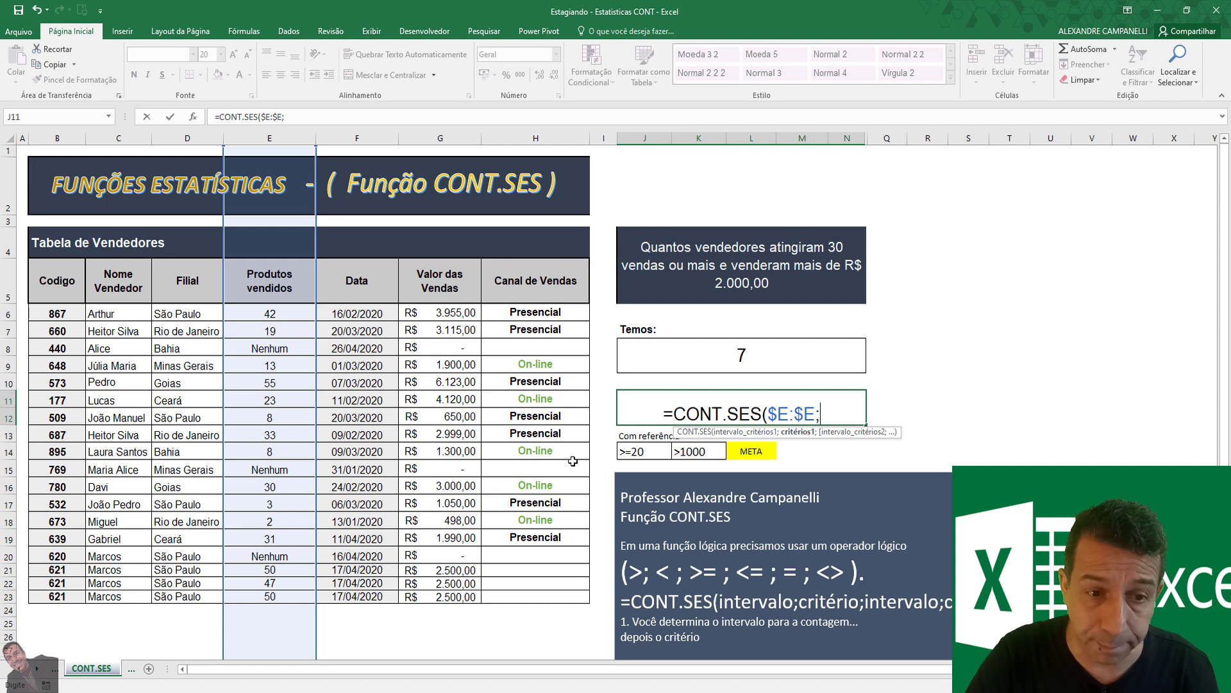
{"action": "left_click", "coordinate": [643, 452]}
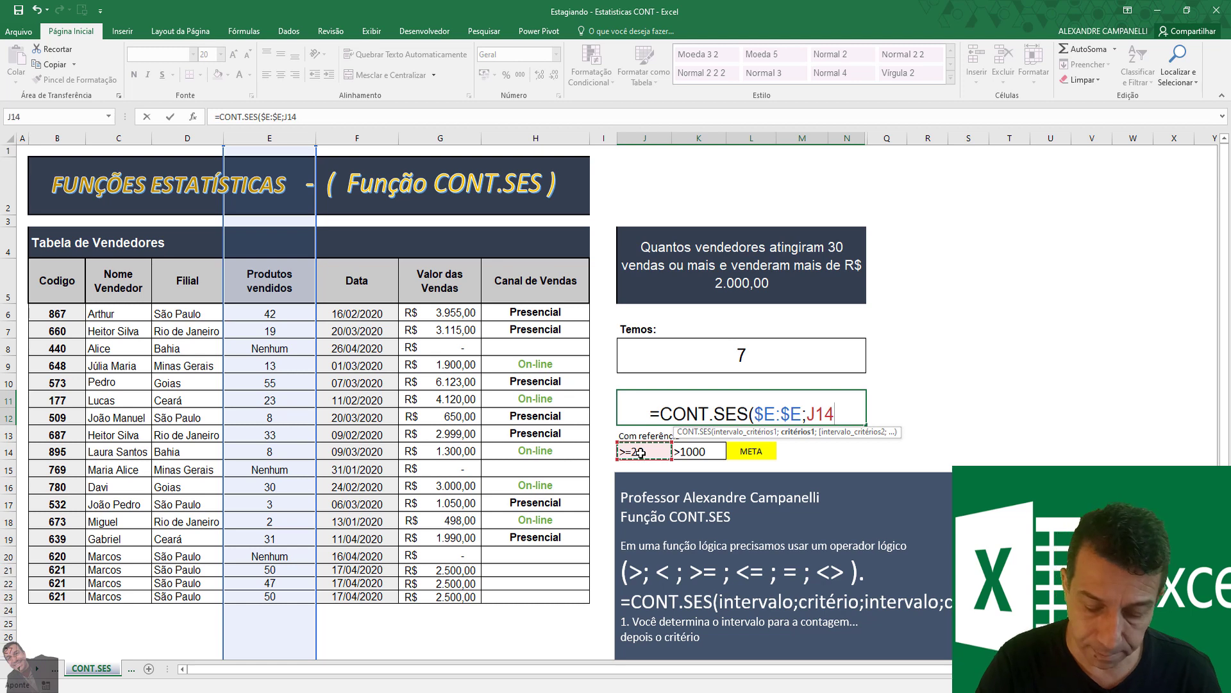
{"action": "key", "text": "F4"}
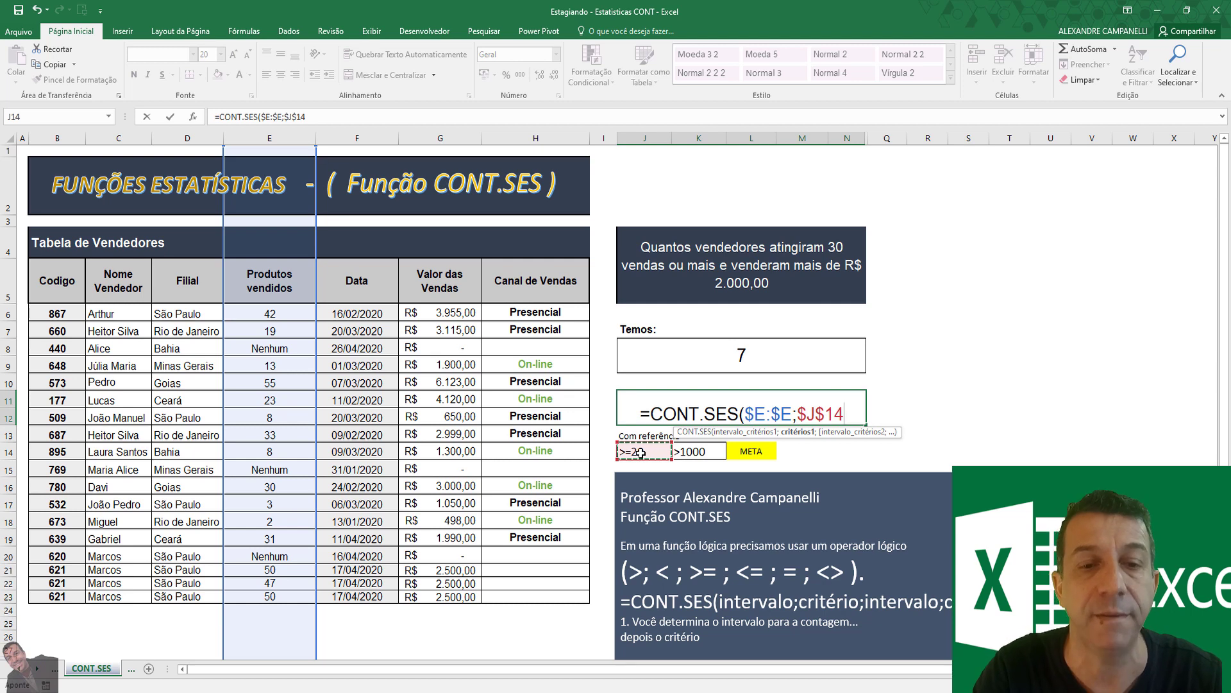
- Complete the J11 formula with the whole sales value column $G:$G as the second range and $K$14 as its criterion
{"action": "type", "text": ";"}
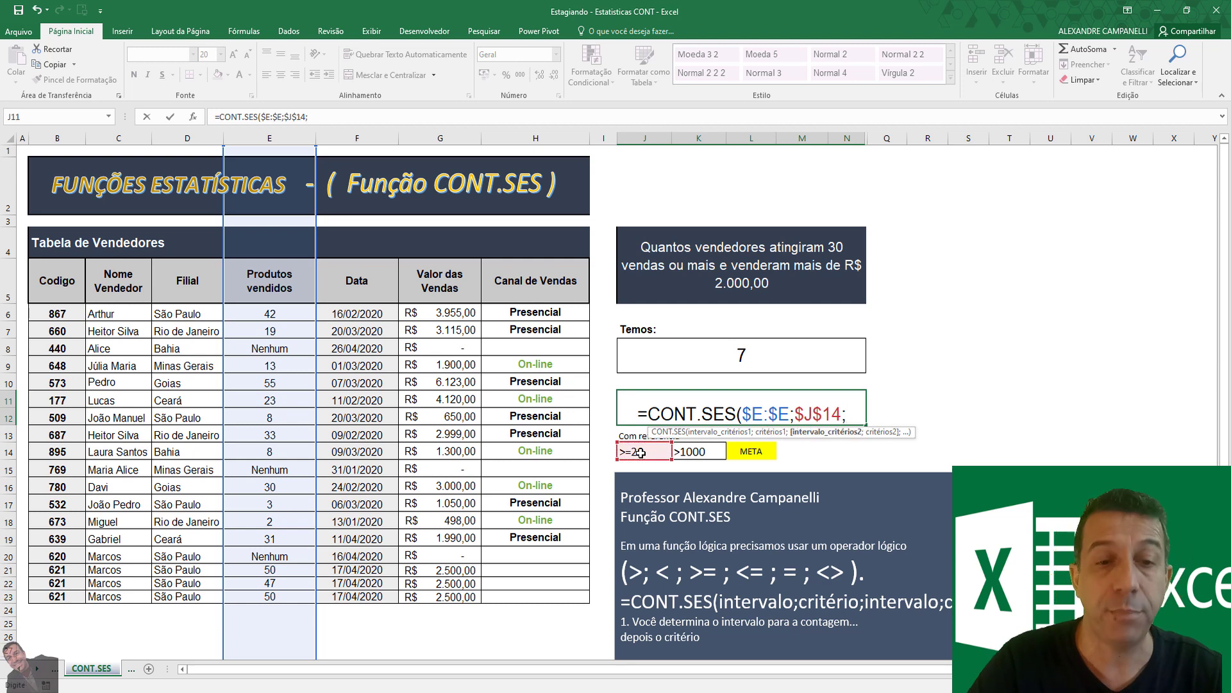
{"action": "left_click", "coordinate": [443, 136]}
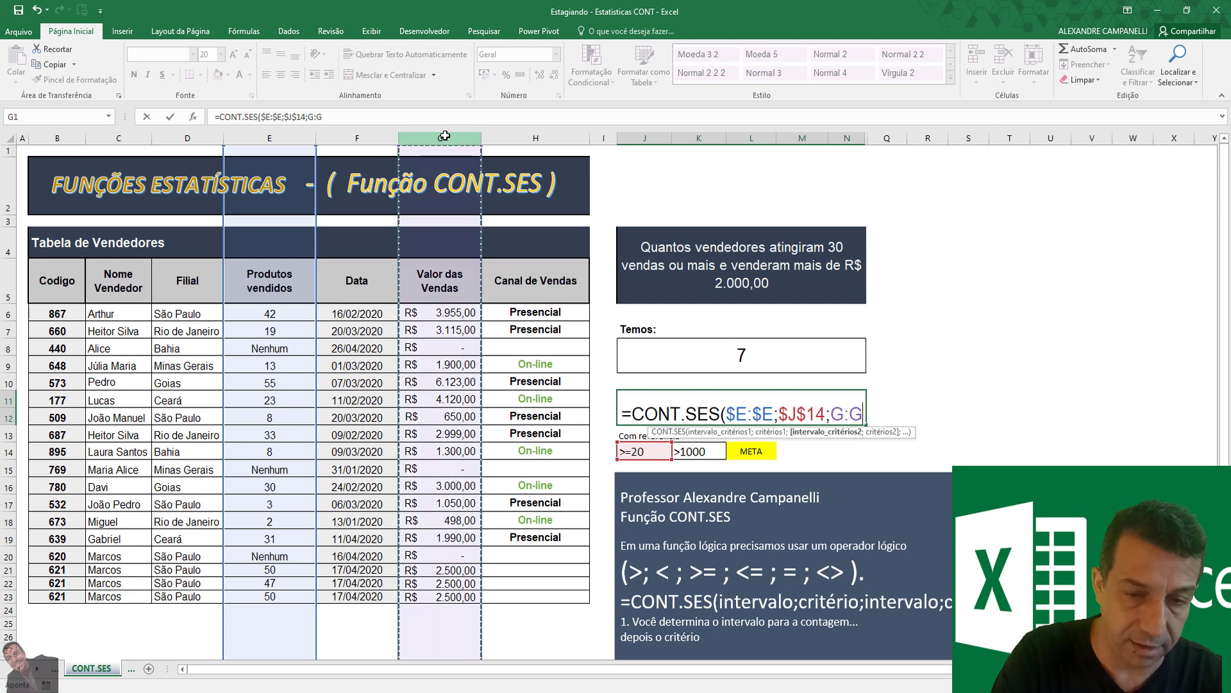
{"action": "key", "text": "F4"}
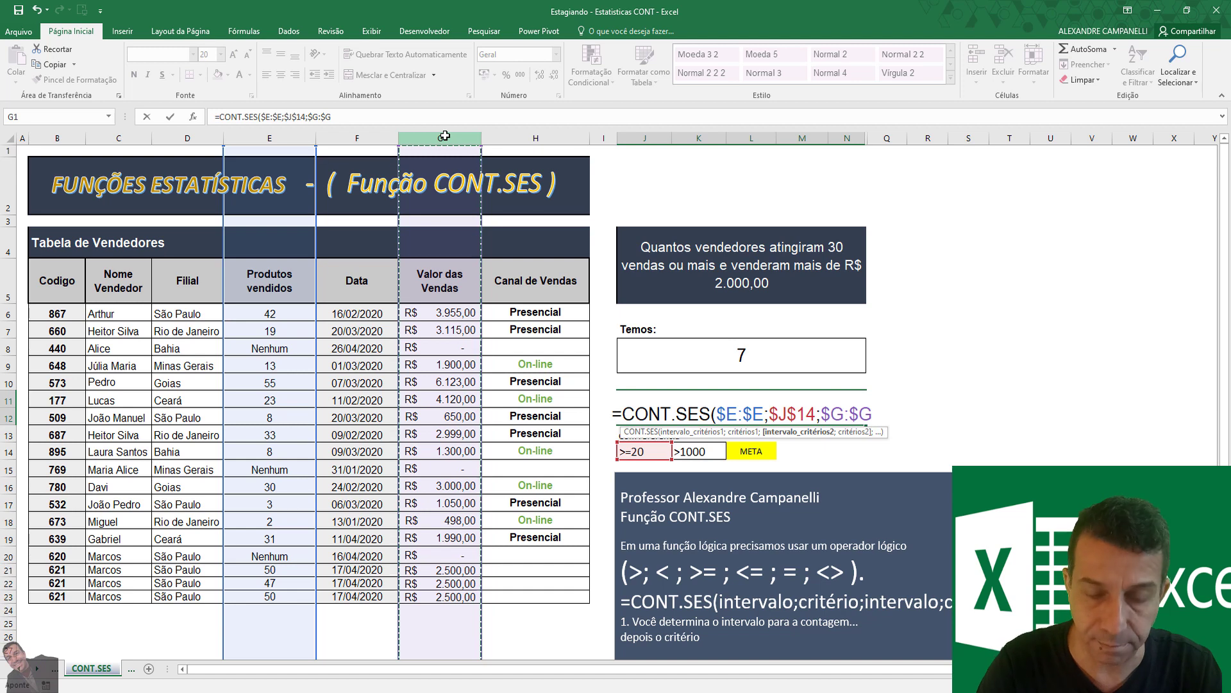
{"action": "type", "text": ";"}
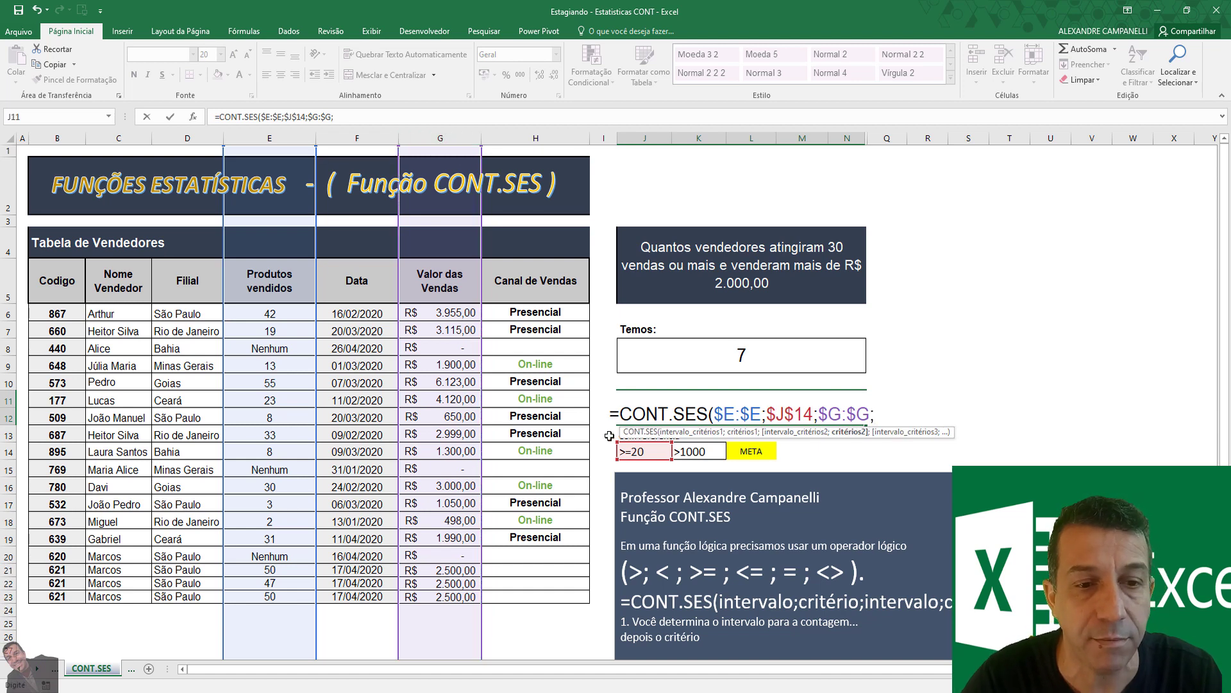
{"action": "left_click", "coordinate": [696, 449]}
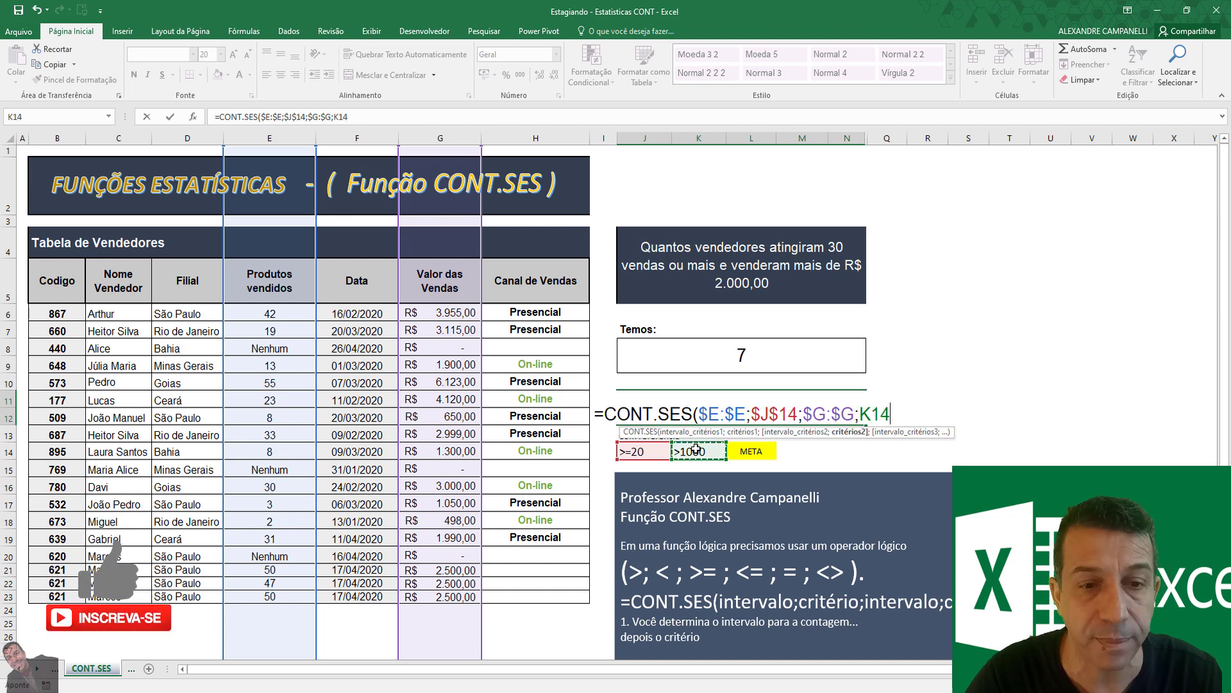
{"action": "key", "text": "F4"}
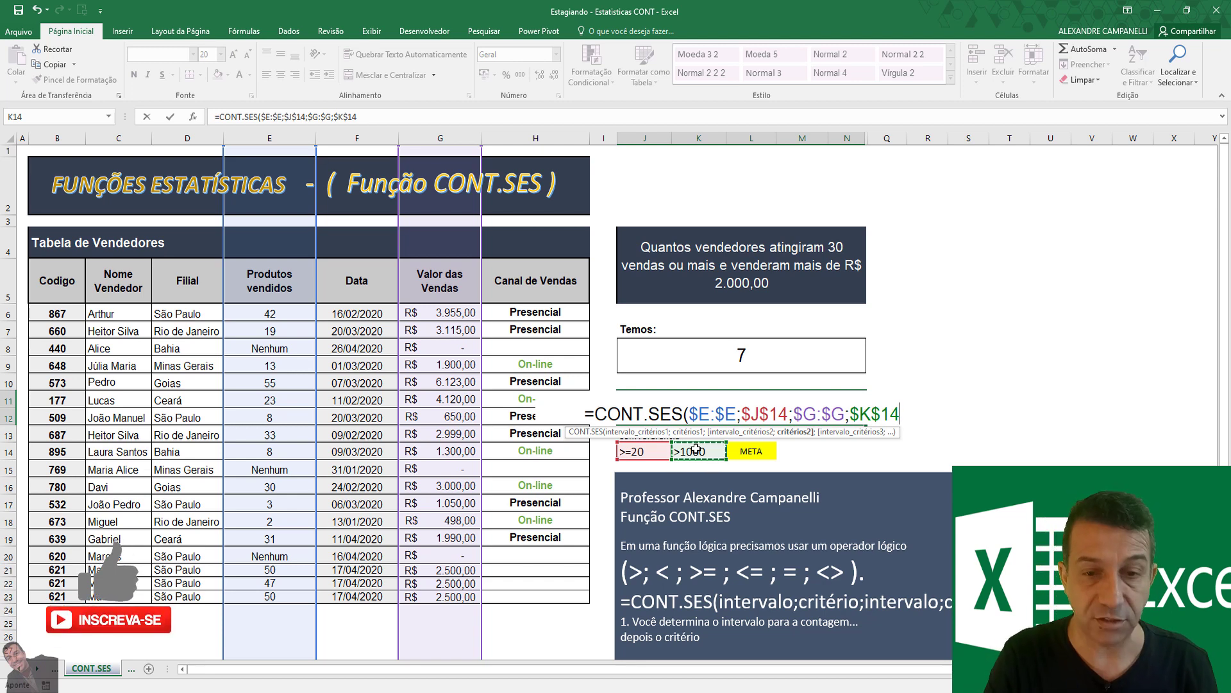
{"action": "key", "text": "Return"}
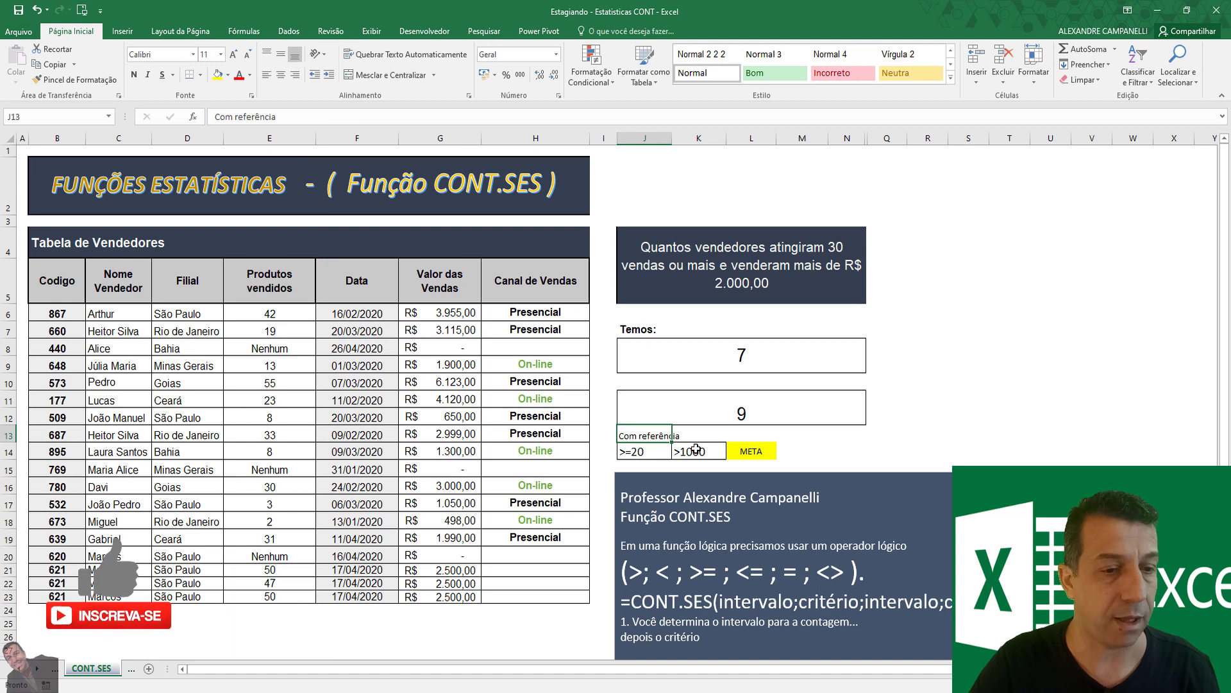
- Set the products sold criterion in J14 to >=30
{"action": "left_click", "coordinate": [739, 417]}
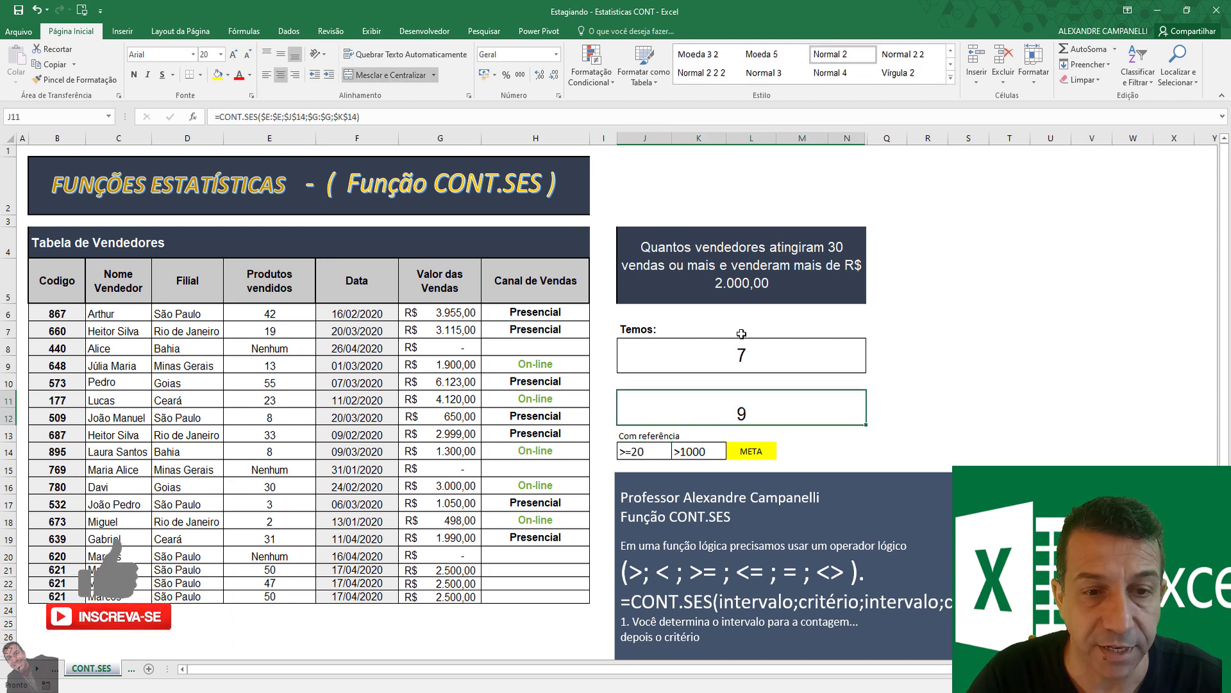
{"action": "left_click", "coordinate": [641, 452]}
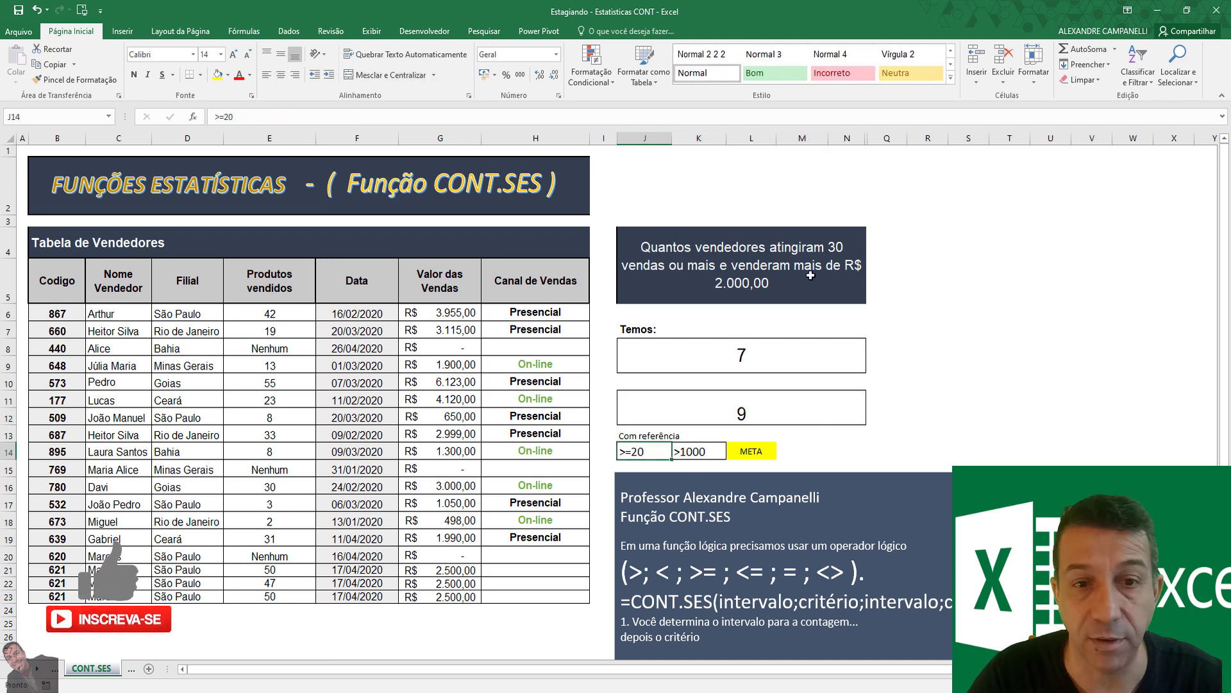
{"action": "double_click", "coordinate": [662, 451]}
{"action": "key", "text": "BackSpace"}
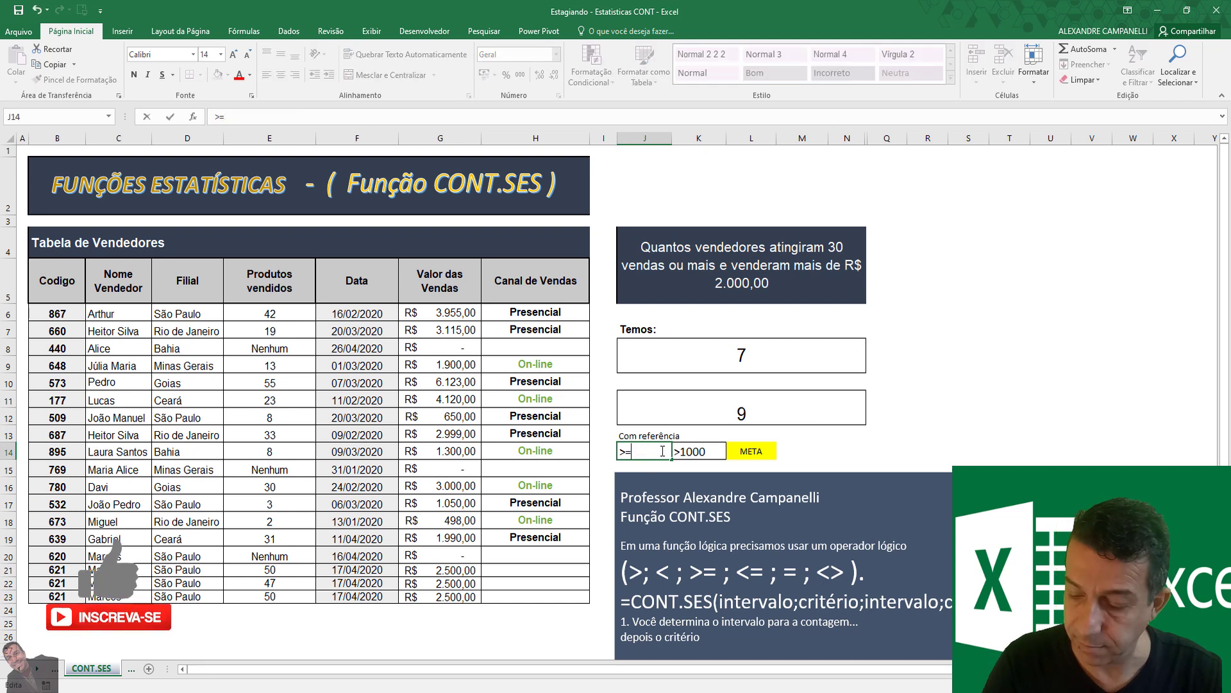
{"action": "type", "text": "30"}
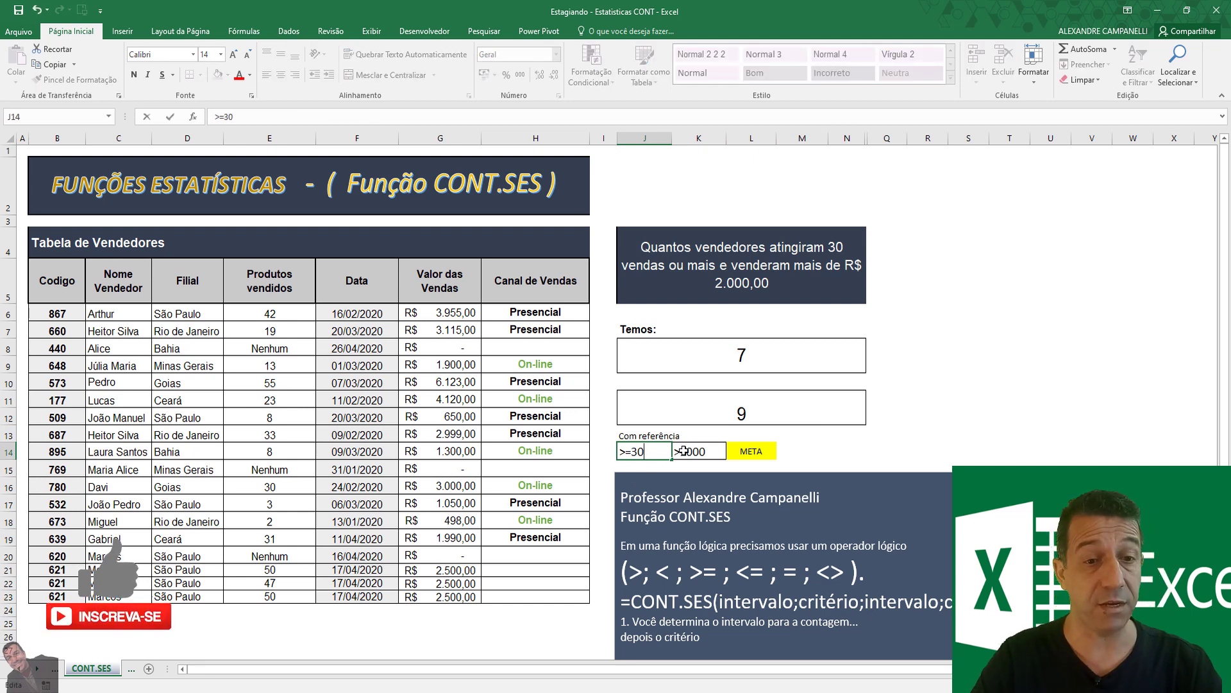
{"action": "left_click", "coordinate": [693, 450]}
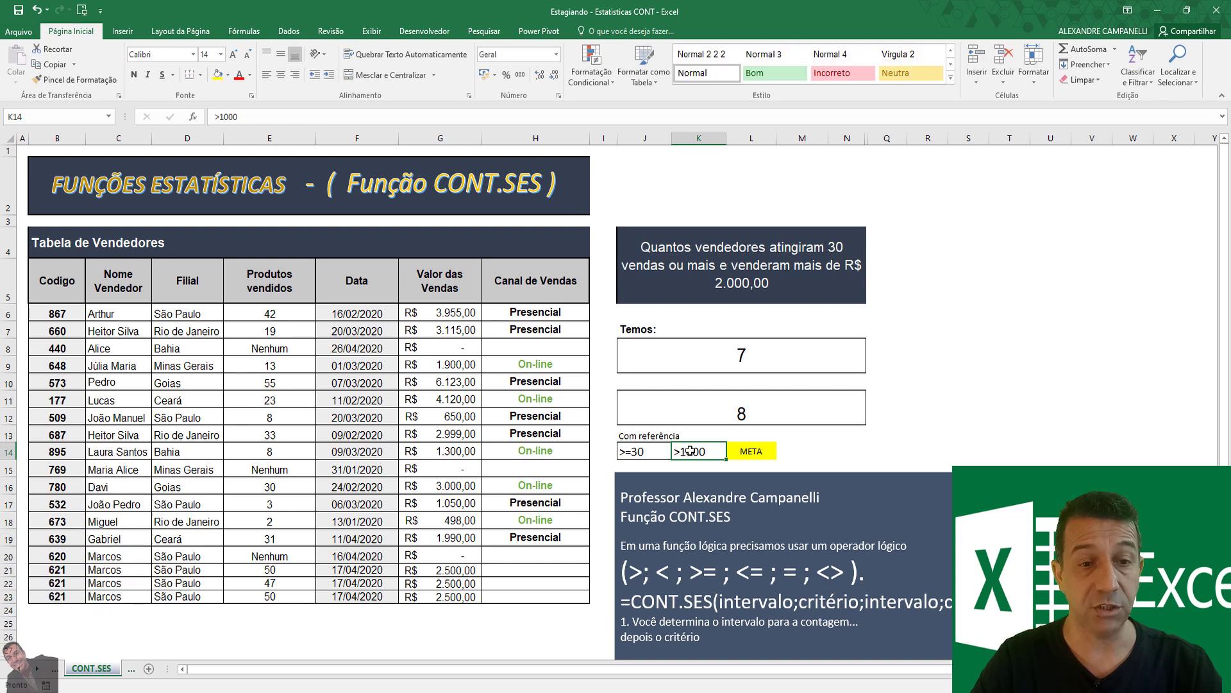
- Set the sales value criterion in K14 to >2000 and open the J11 formula to review its references
{"action": "double_click", "coordinate": [692, 451]}
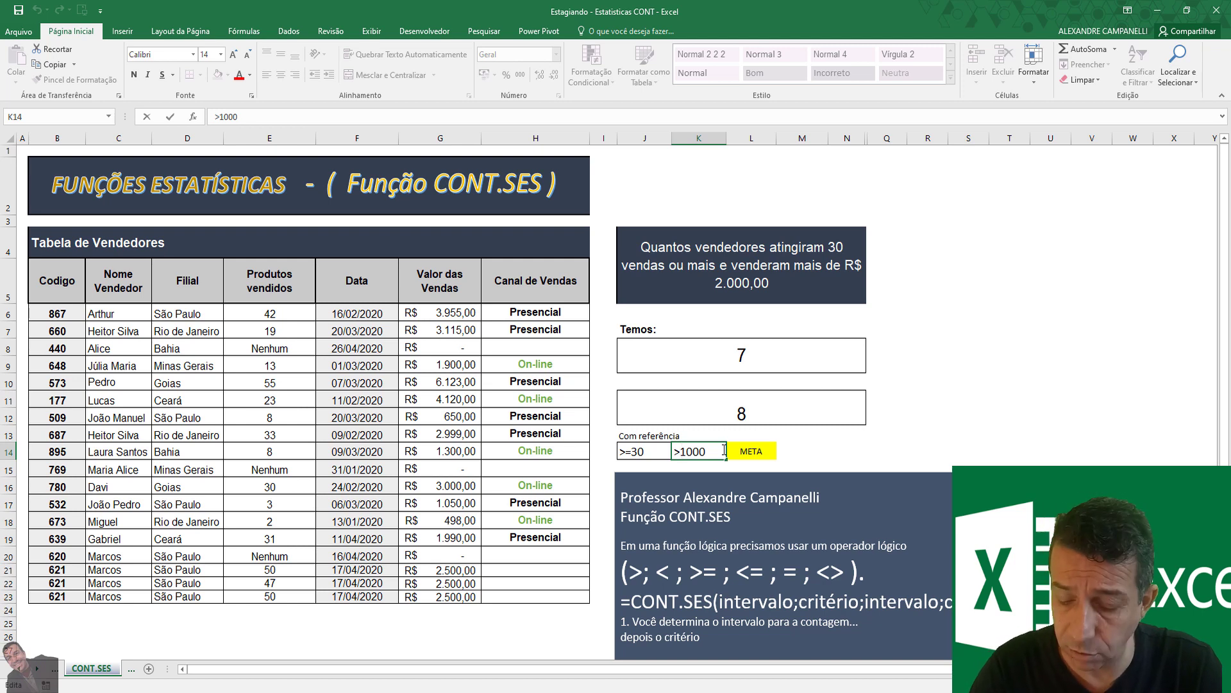
{"action": "key", "text": "Return"}
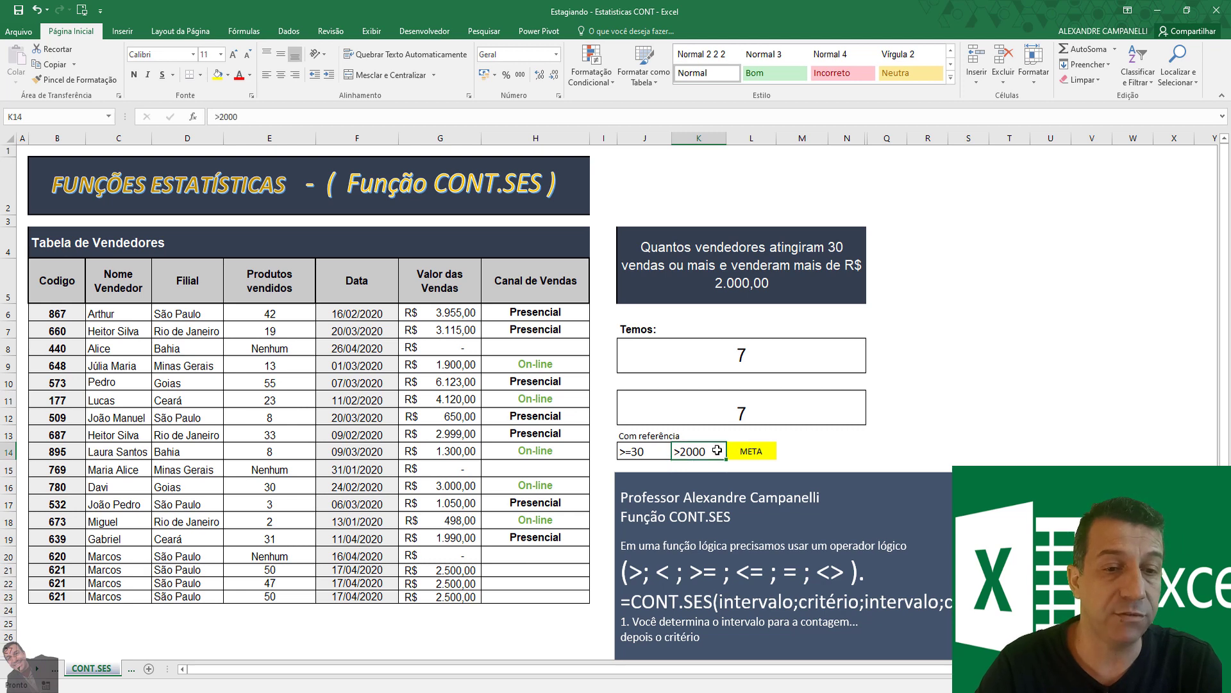
{"action": "left_click", "coordinate": [776, 408]}
{"action": "double_click", "coordinate": [776, 409]}
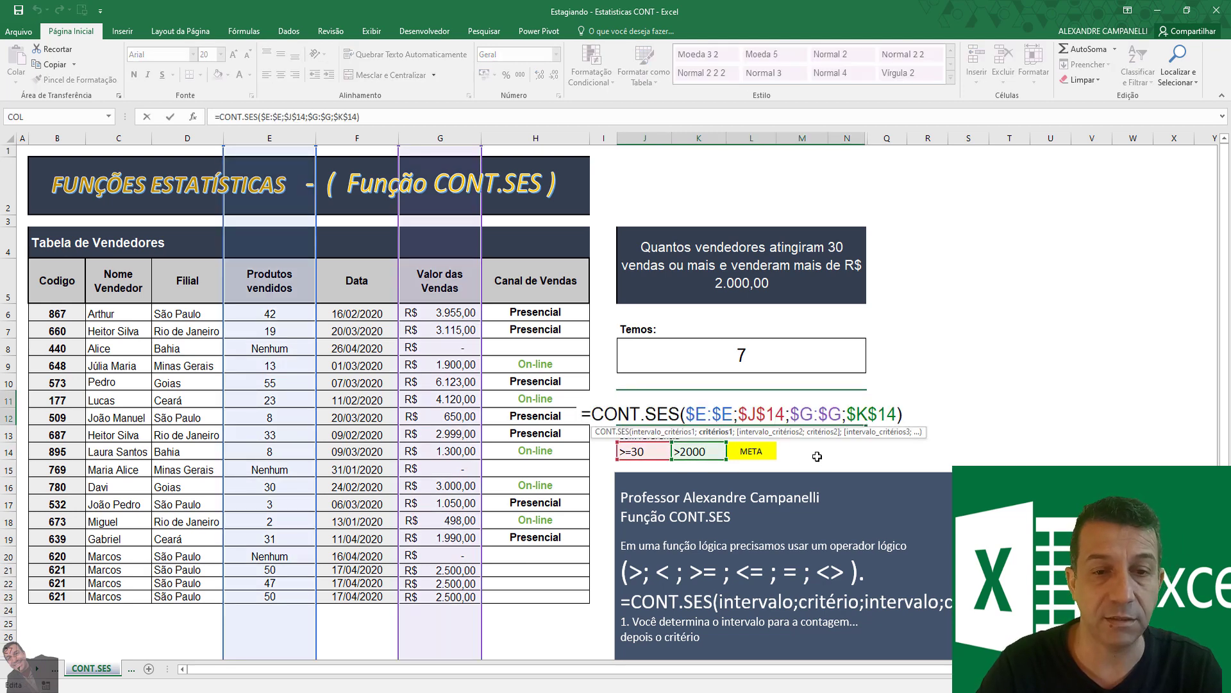
- Close the J11 formula without changes and set the sales value criterion in K14 to >4000
{"action": "key", "text": "Escape"}
{"action": "double_click", "coordinate": [685, 452]}
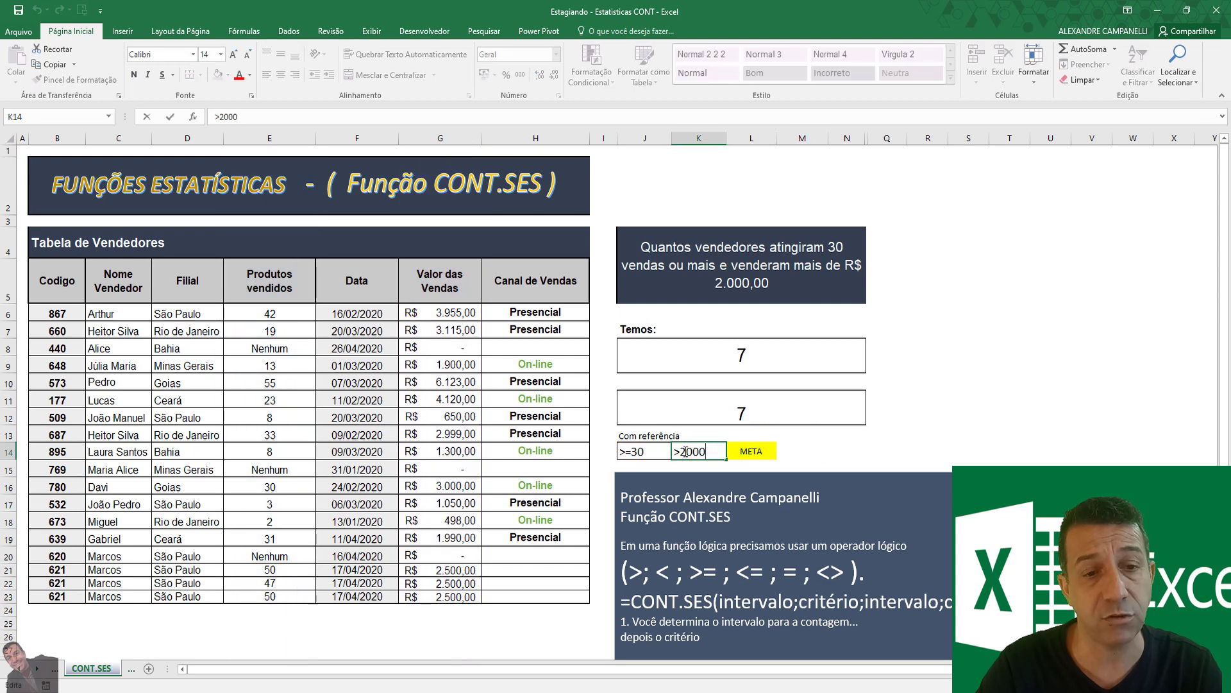
{"action": "left_click_drag", "start_coordinate": [686, 452], "coordinate": [680, 452]}
{"action": "type", "text": "4"}
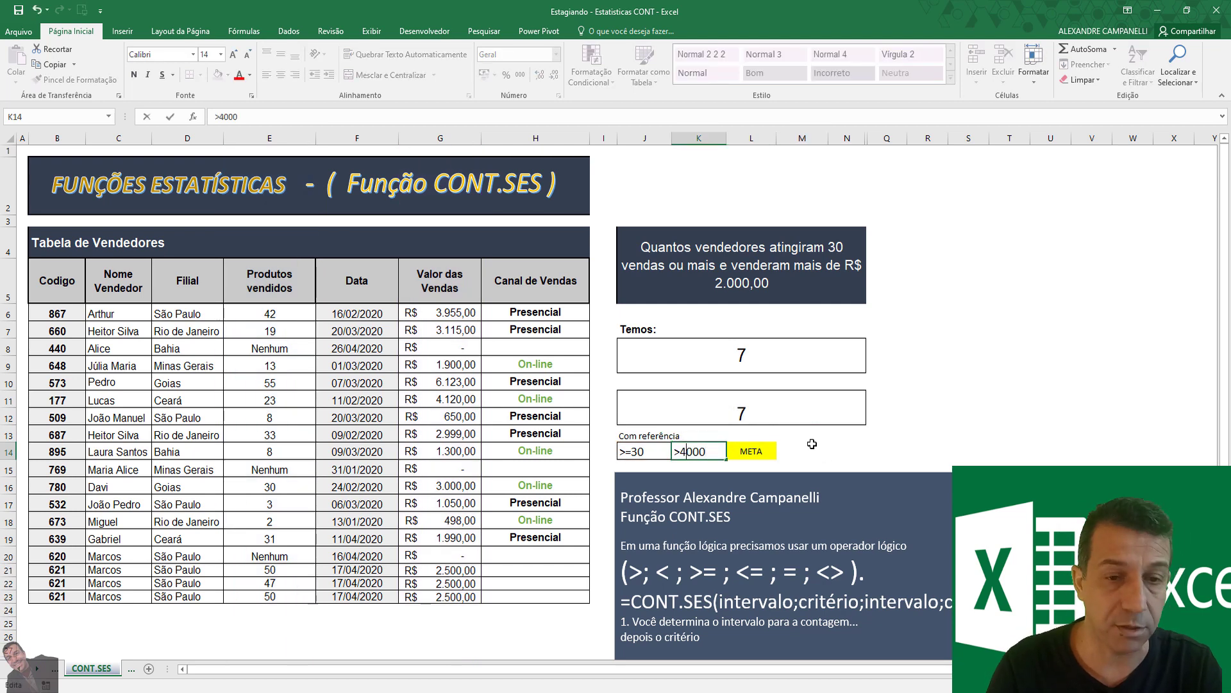
{"action": "key", "text": "Return"}
- Set the sales value criterion in K14 to >3000
{"action": "double_click", "coordinate": [683, 450]}
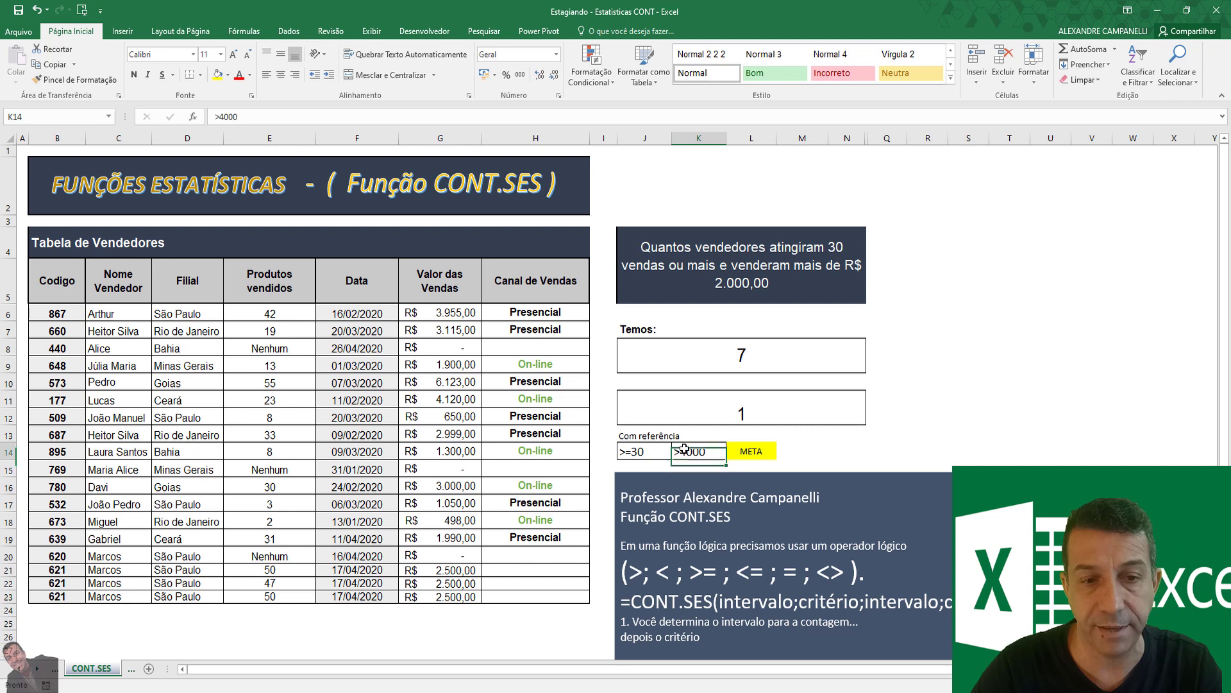
{"action": "key", "text": "BackSpace"}
{"action": "type", "text": "3"}
{"action": "key", "text": "Return"}
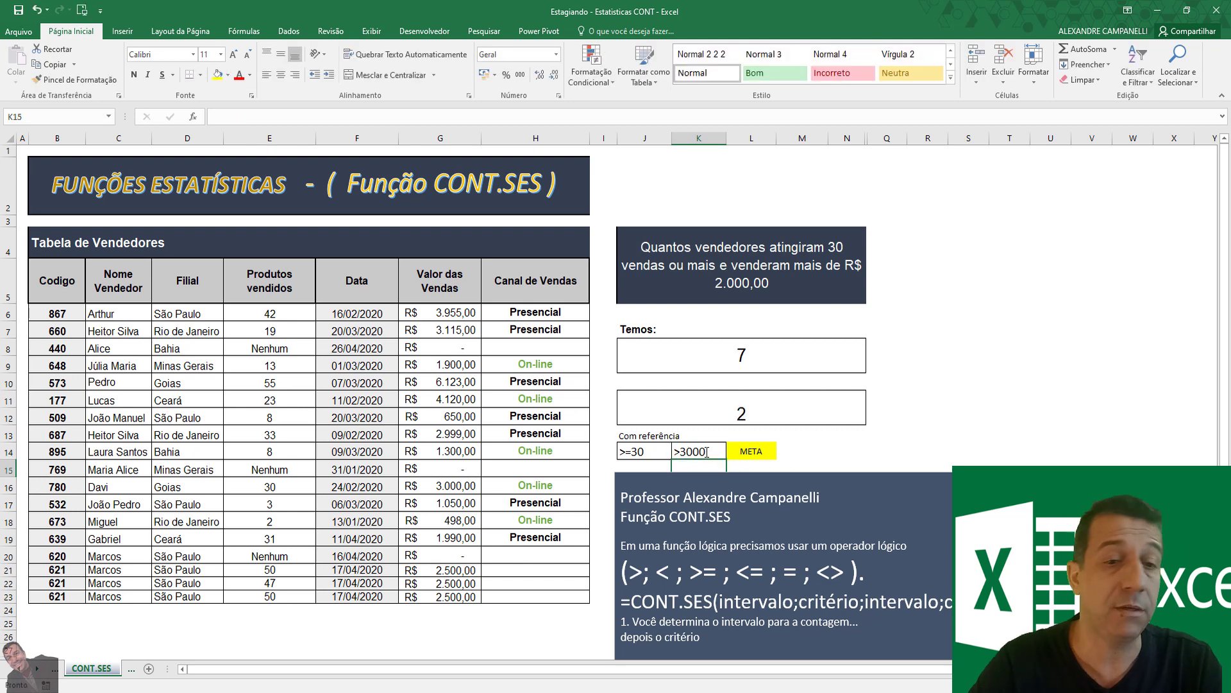
- Set the products sold criterion in J14 to >=20 and select an empty cell outside the table
{"action": "double_click", "coordinate": [654, 450]}
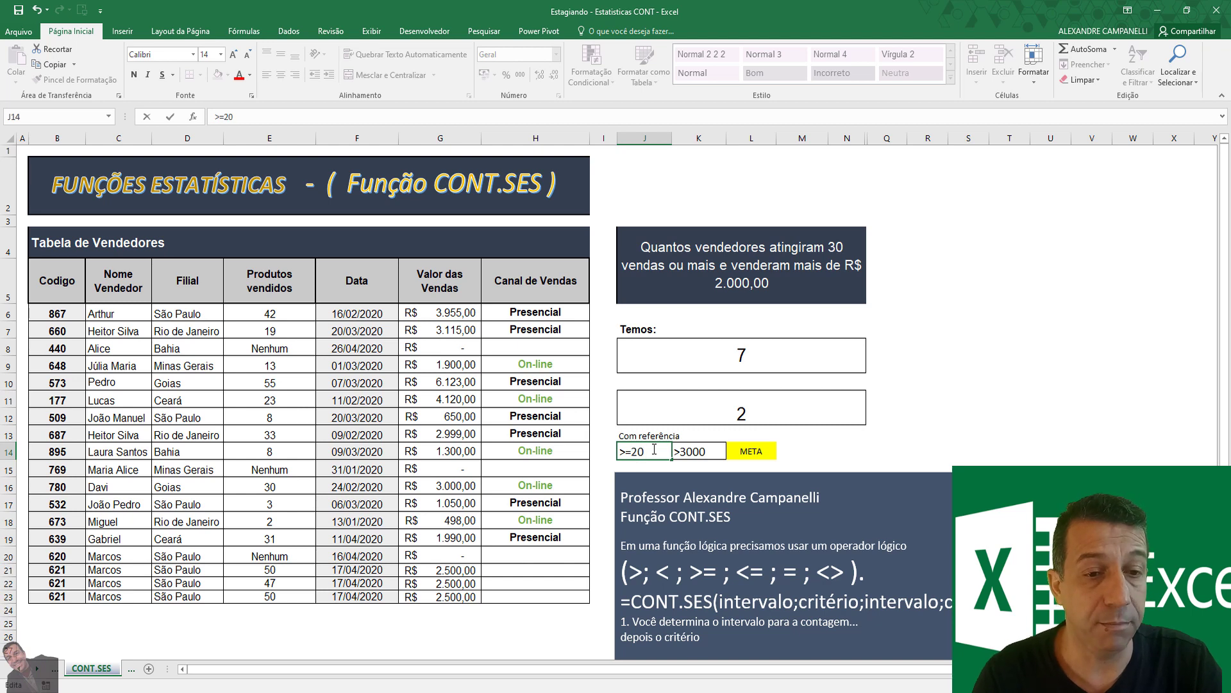
{"action": "key", "text": "Return"}
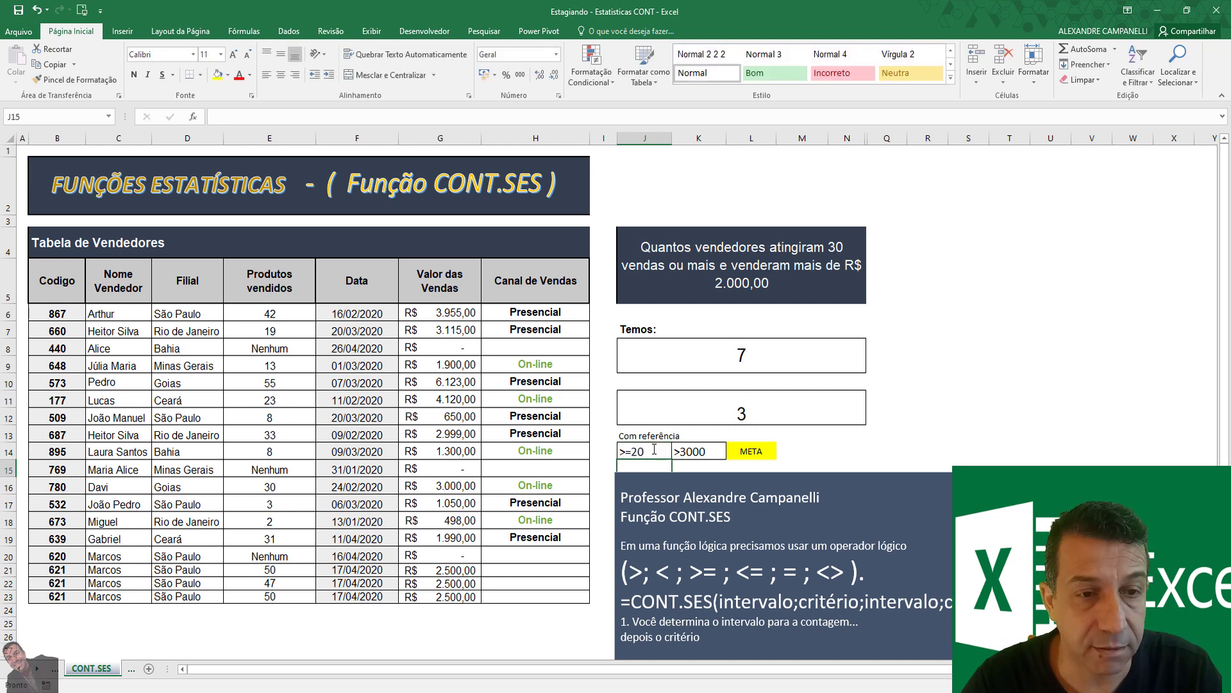
{"action": "left_click", "coordinate": [937, 402]}
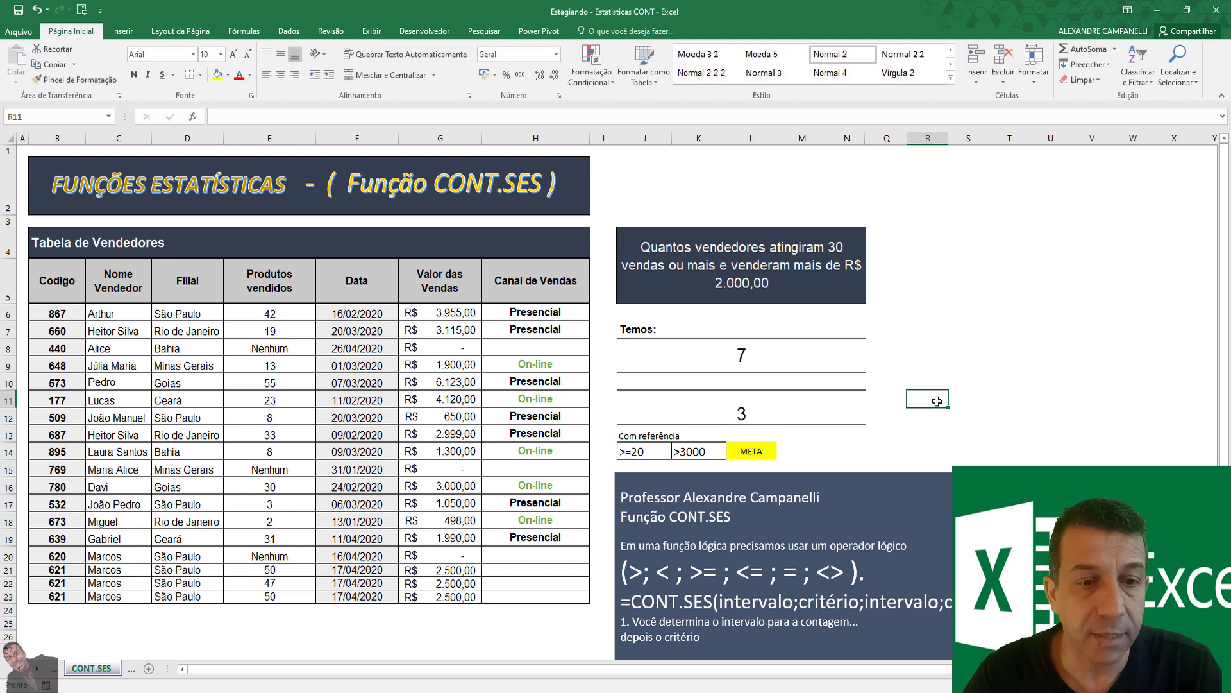
{"action": "scroll", "coordinate": [937, 402], "scroll_direction": "down", "scroll_amount": 1}
{"action": "scroll", "coordinate": [937, 402], "scroll_direction": "up", "scroll_amount": 1}
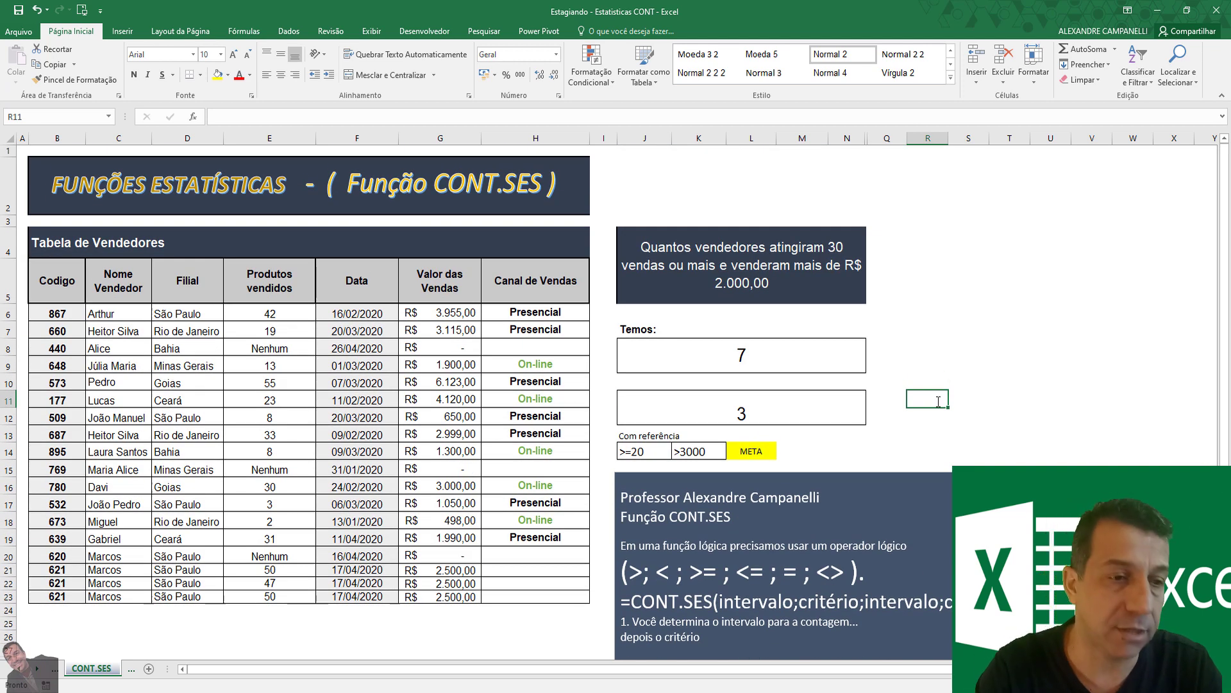